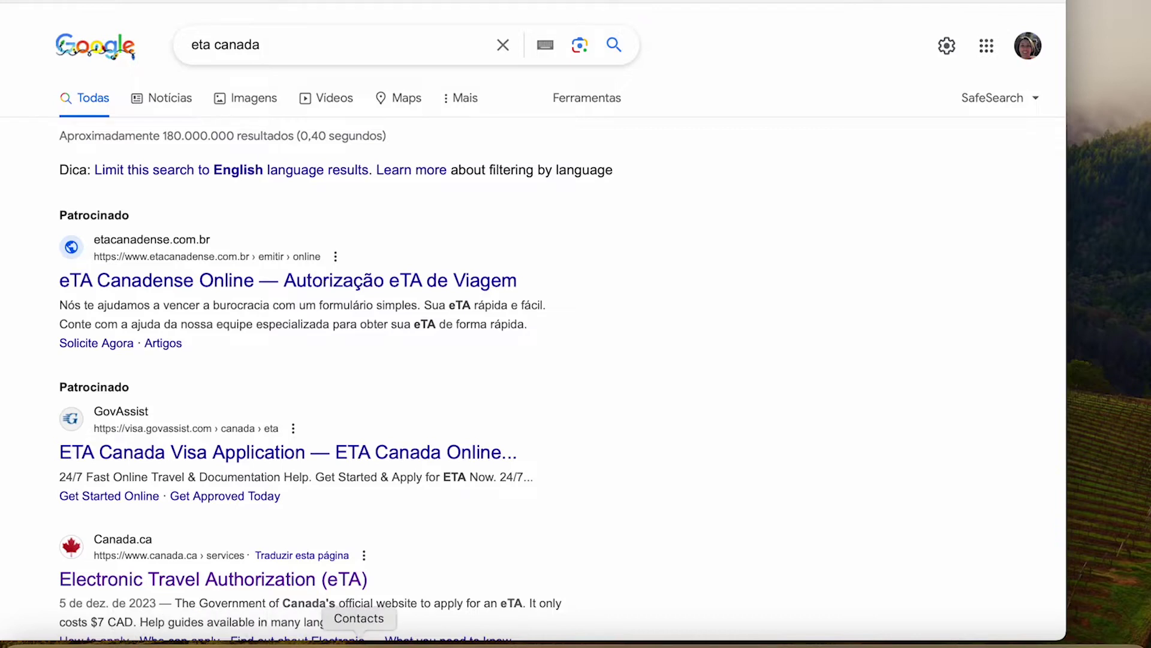
Open the official Canada.ca eTA page from the search results.
scroll(768, 401, down, 1)
scroll(769, 402, down, 1)
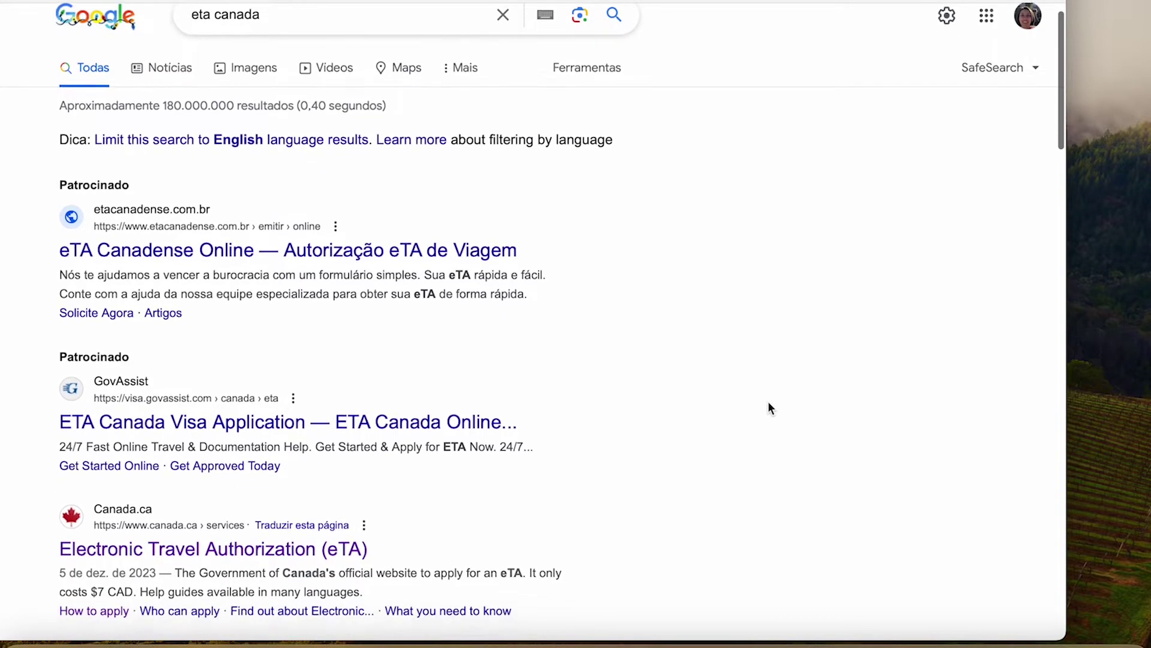
scroll(768, 402, down, 3)
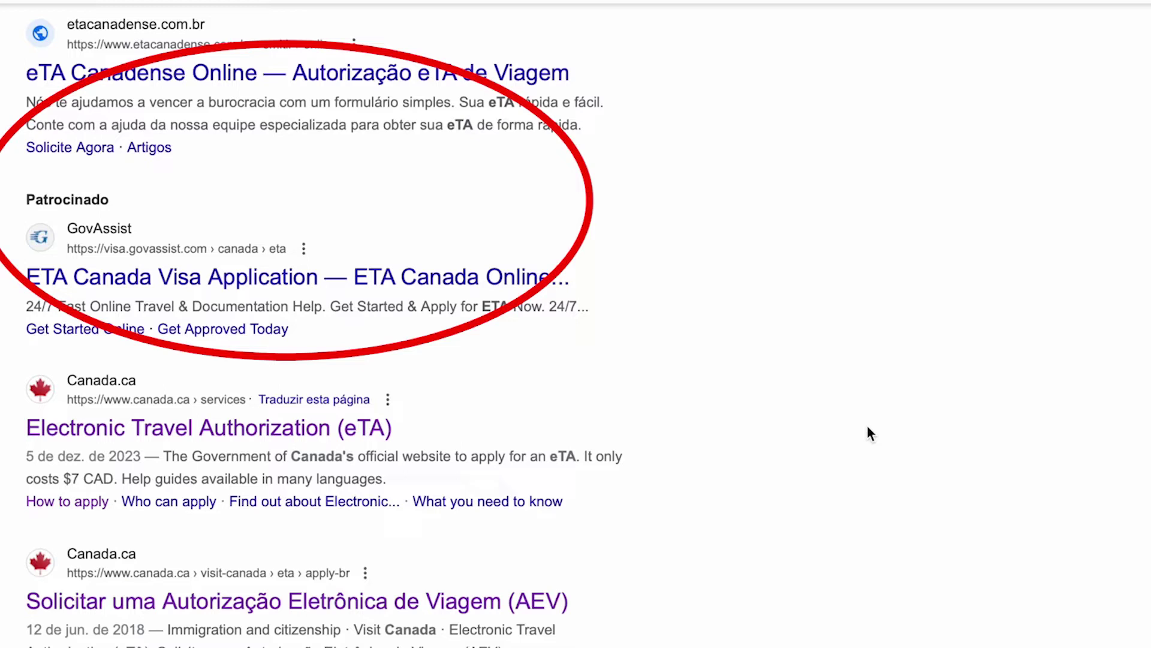
scroll(766, 403, down, 2)
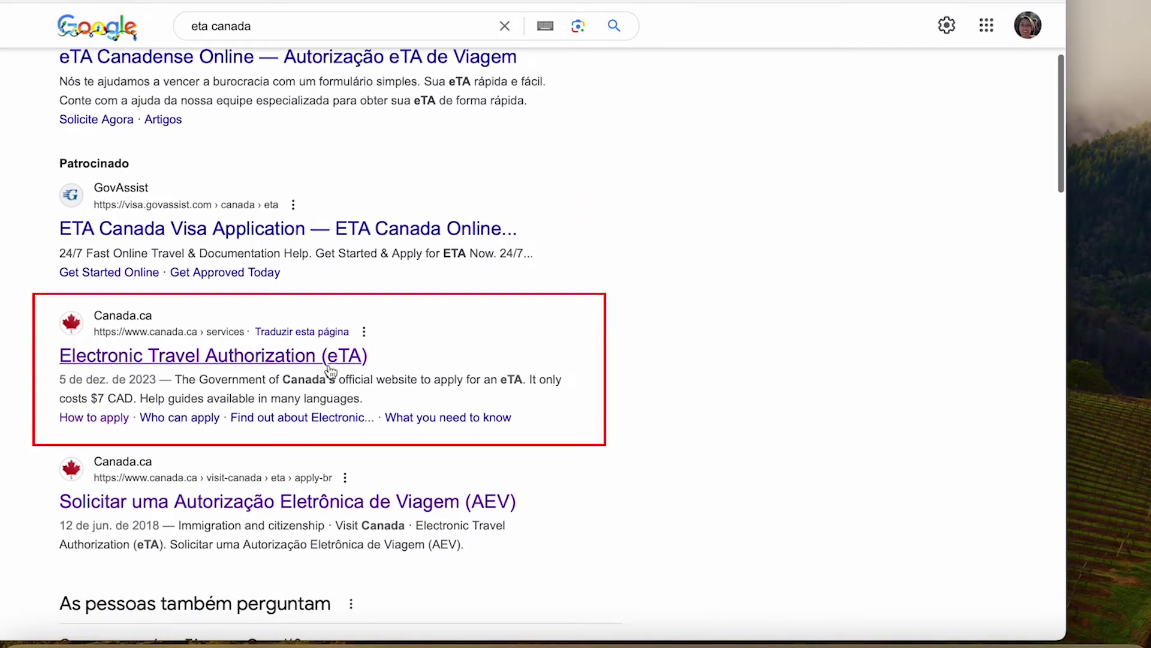
click(291, 357)
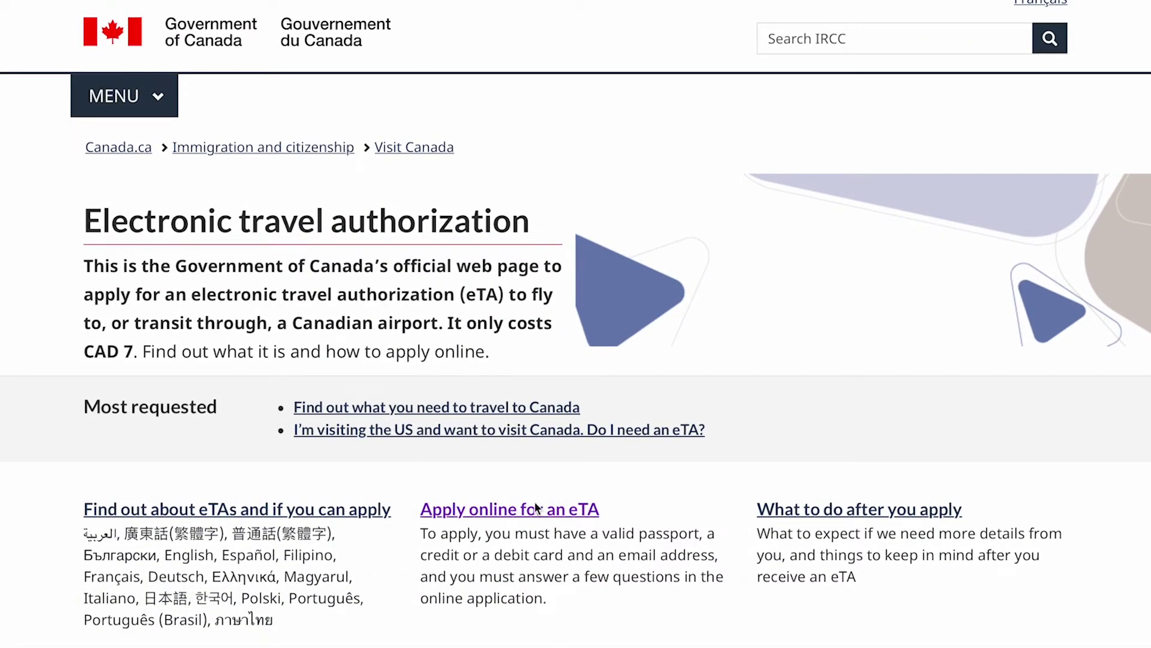
Go to the 'Apply online for an eTA' How to apply page.
scroll(717, 610, down, 2)
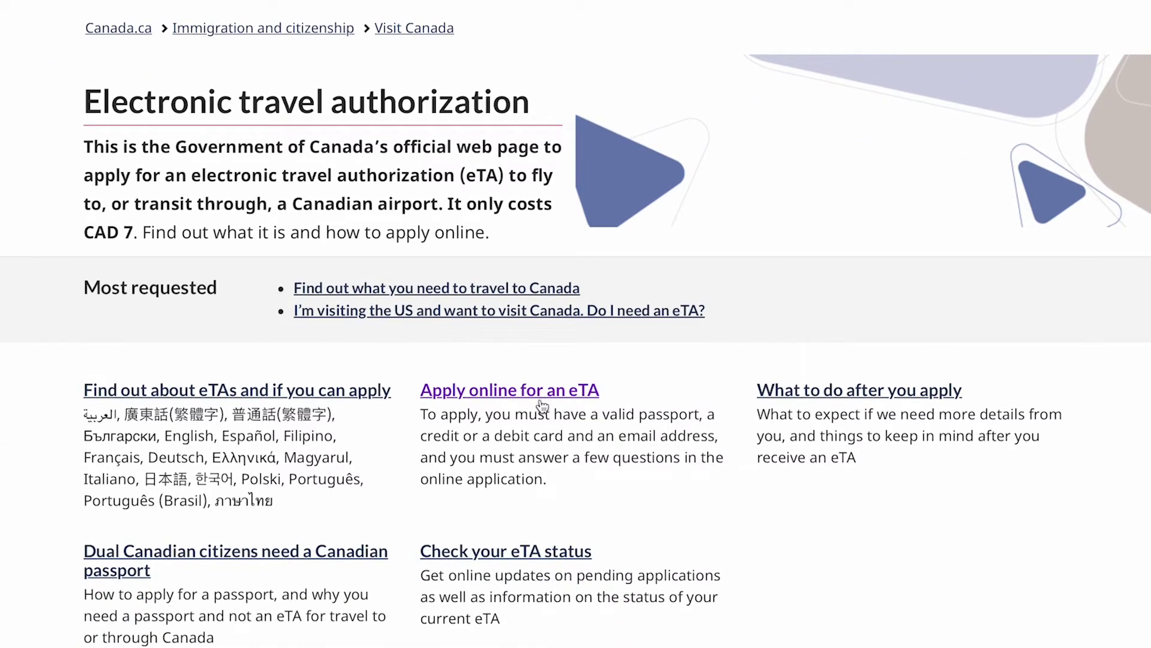
scroll(646, 7, up, 1)
scroll(646, 7, up, 1)
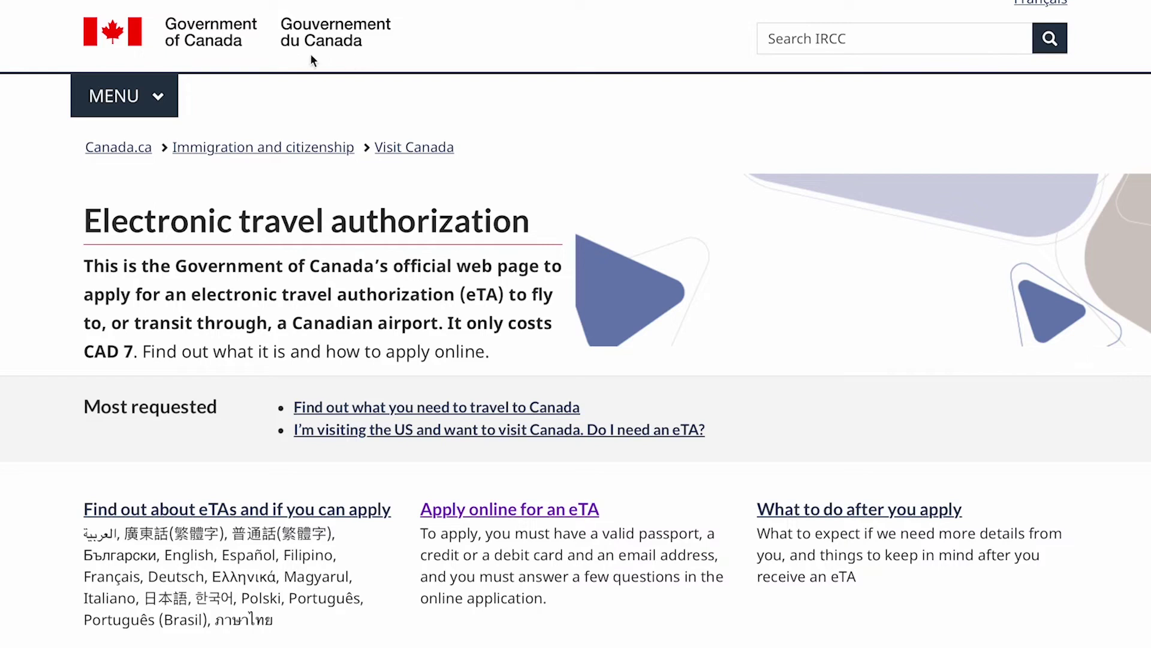
click(518, 515)
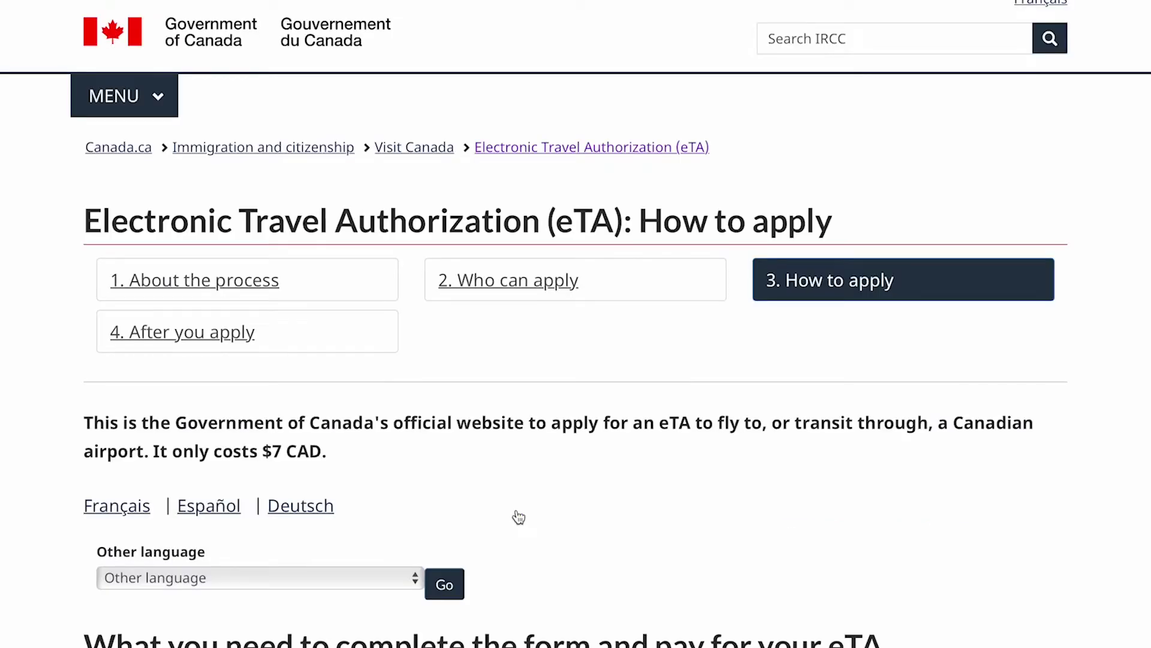
Choose Português (Brasil) in the Other language list.
scroll(603, 532, down, 3)
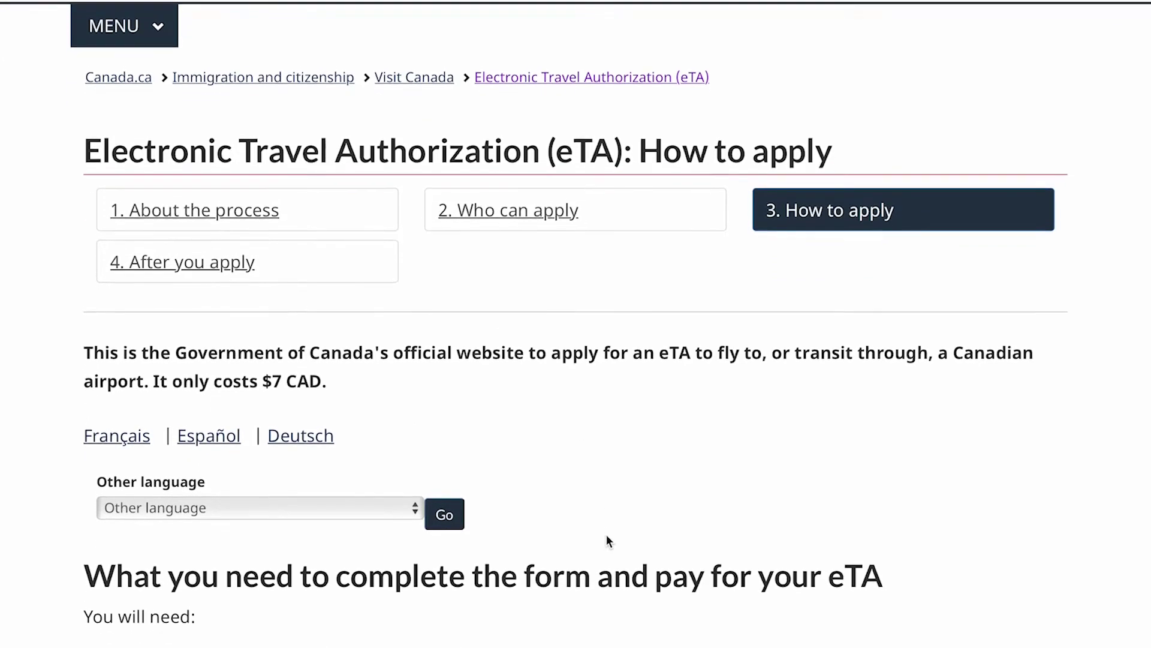
scroll(606, 534, down, 5)
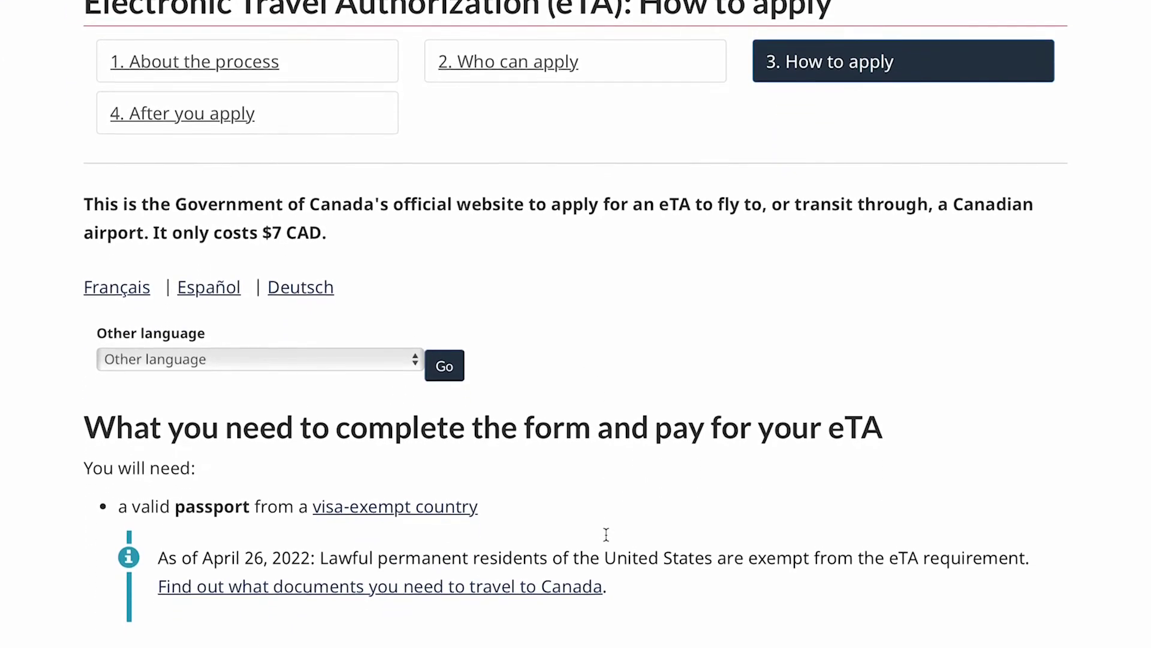
scroll(605, 533, down, 2)
scroll(606, 534, down, 3)
scroll(605, 540, down, 3)
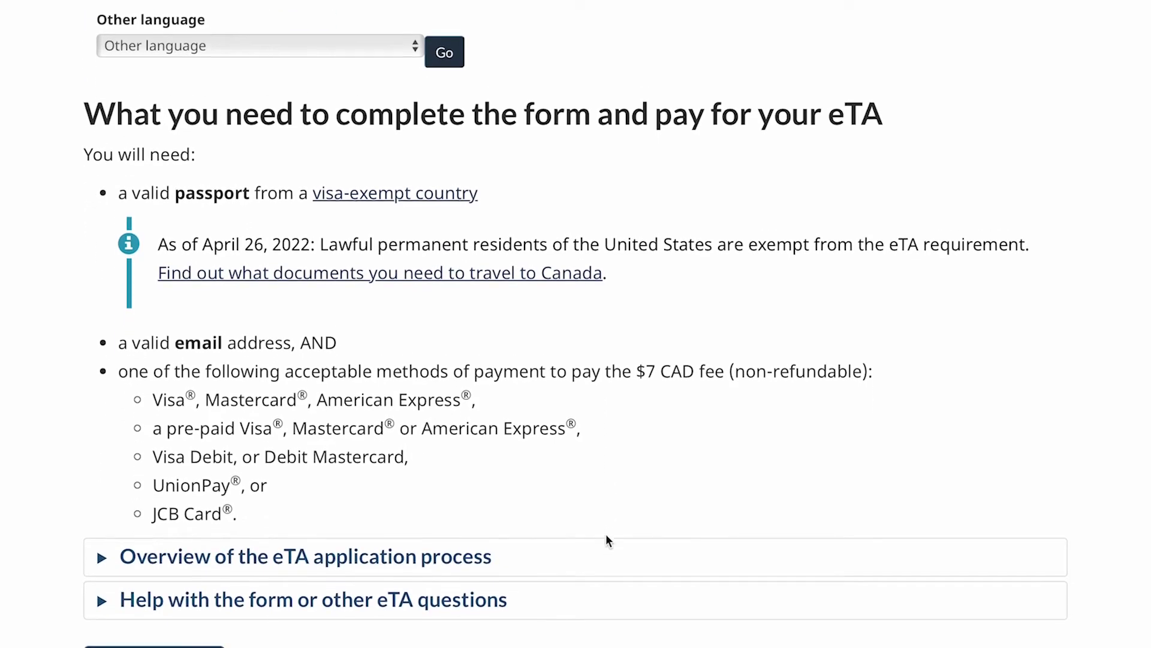
scroll(606, 540, up, 3)
click(415, 147)
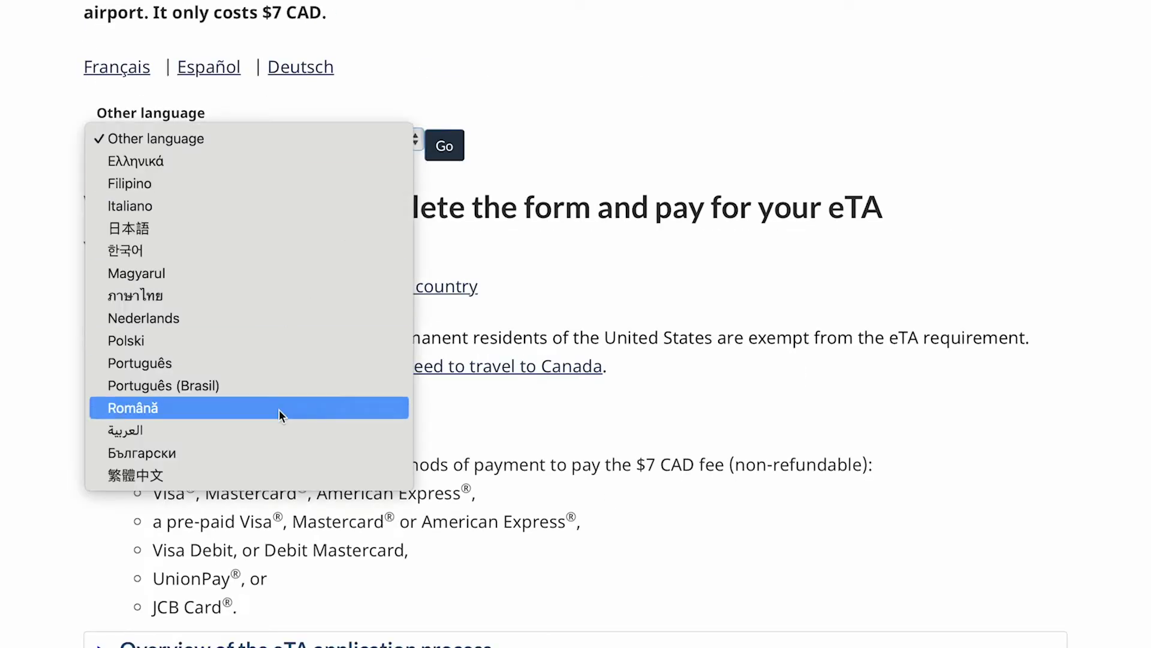
click(247, 385)
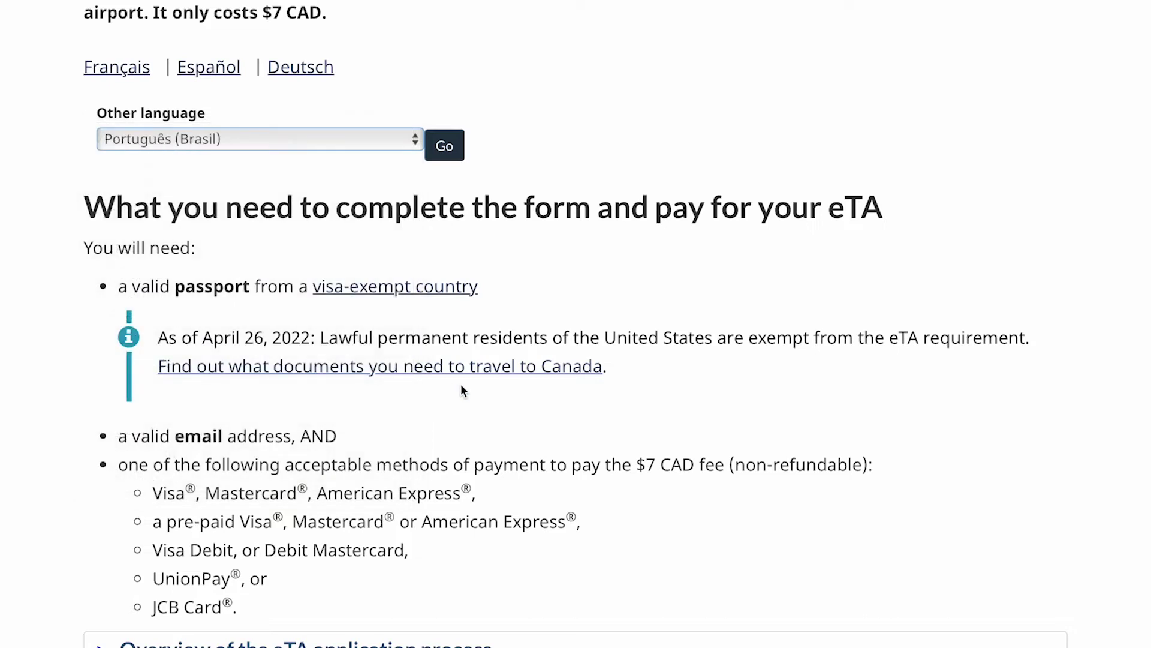
Load the Portuguese eTA guide, read to the bottom, and start via 'Solicitar uma AEV'.
click(444, 146)
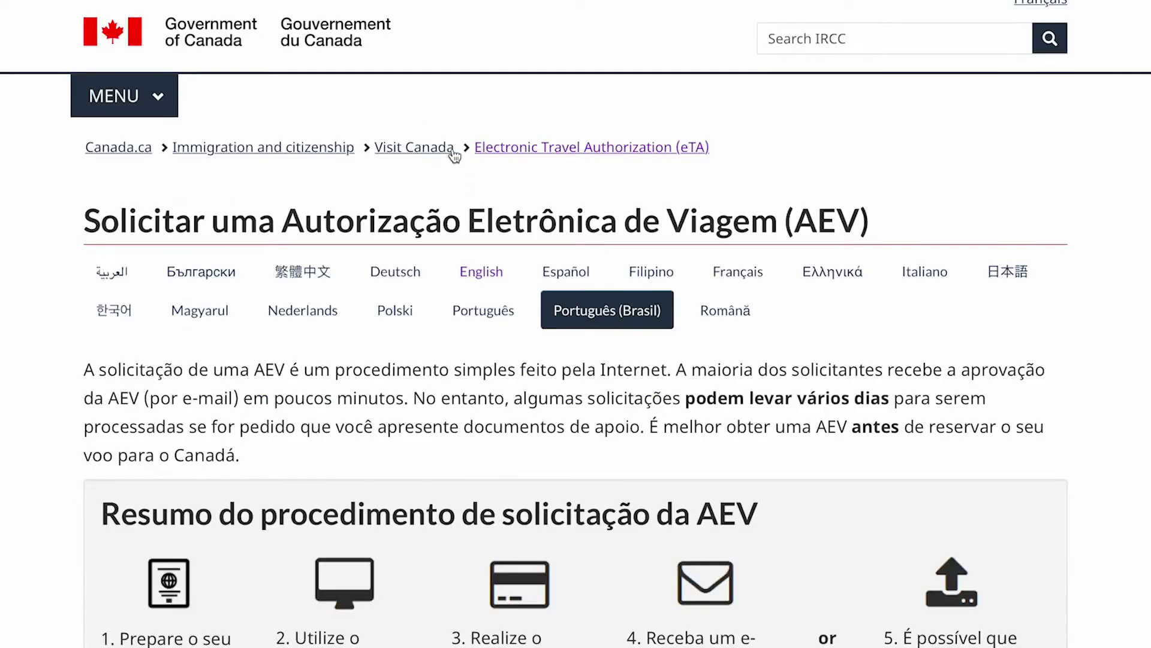
scroll(454, 154, down, 4)
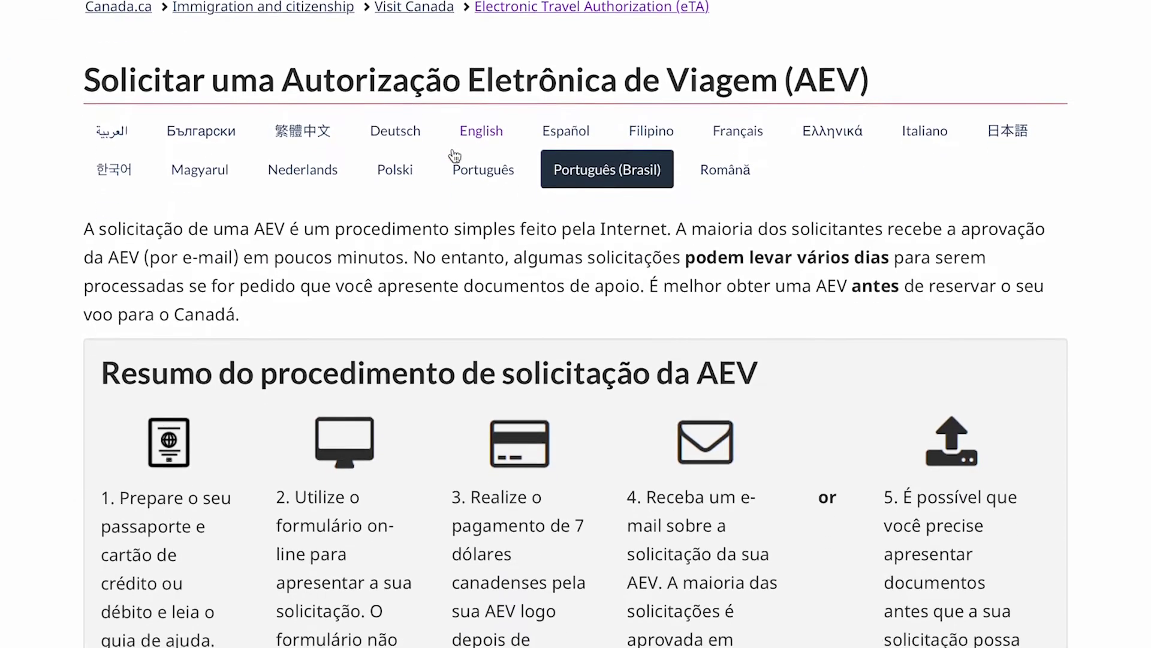
scroll(454, 155, down, 4)
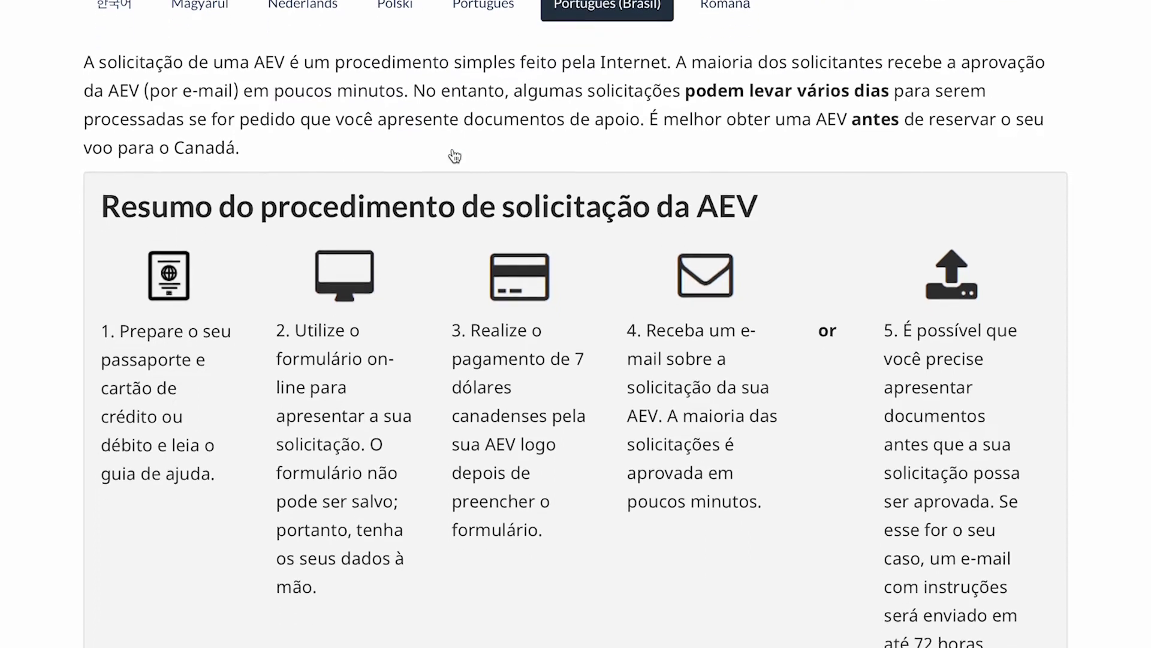
scroll(454, 154, down, 5)
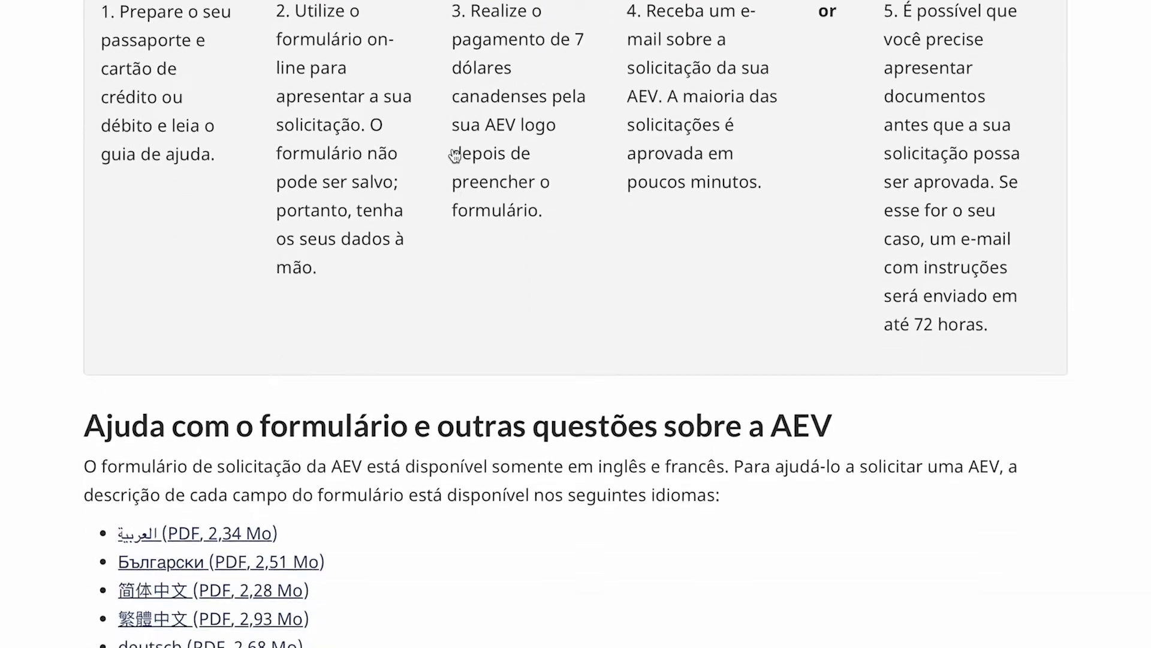
scroll(454, 154, down, 3)
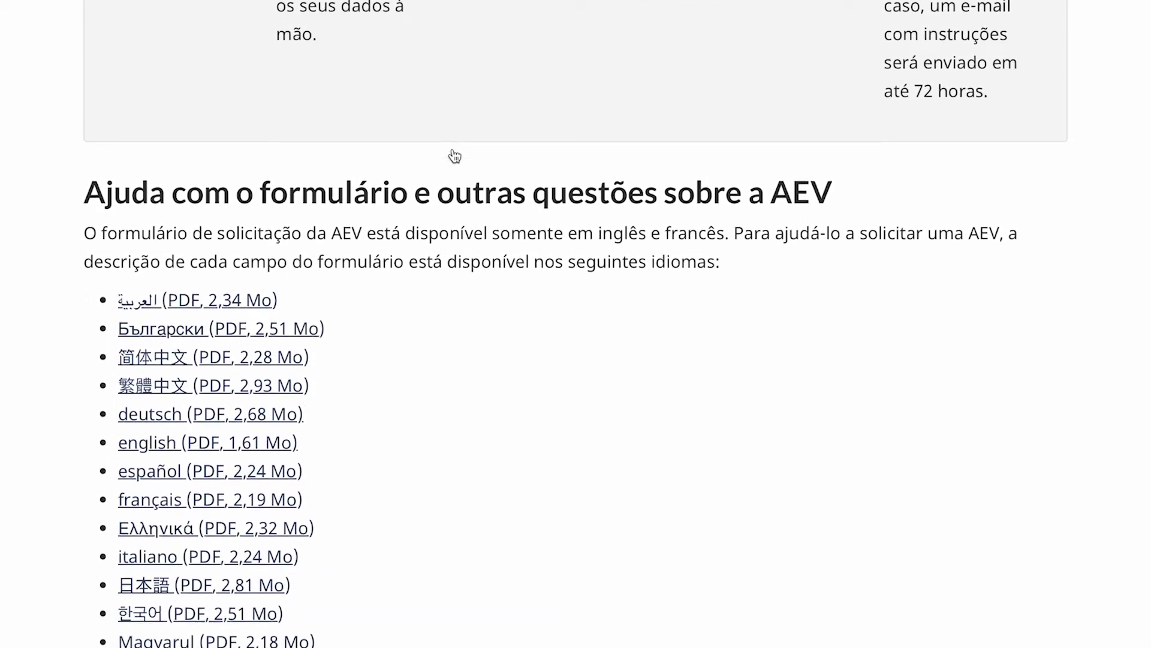
scroll(398, 451, down, 4)
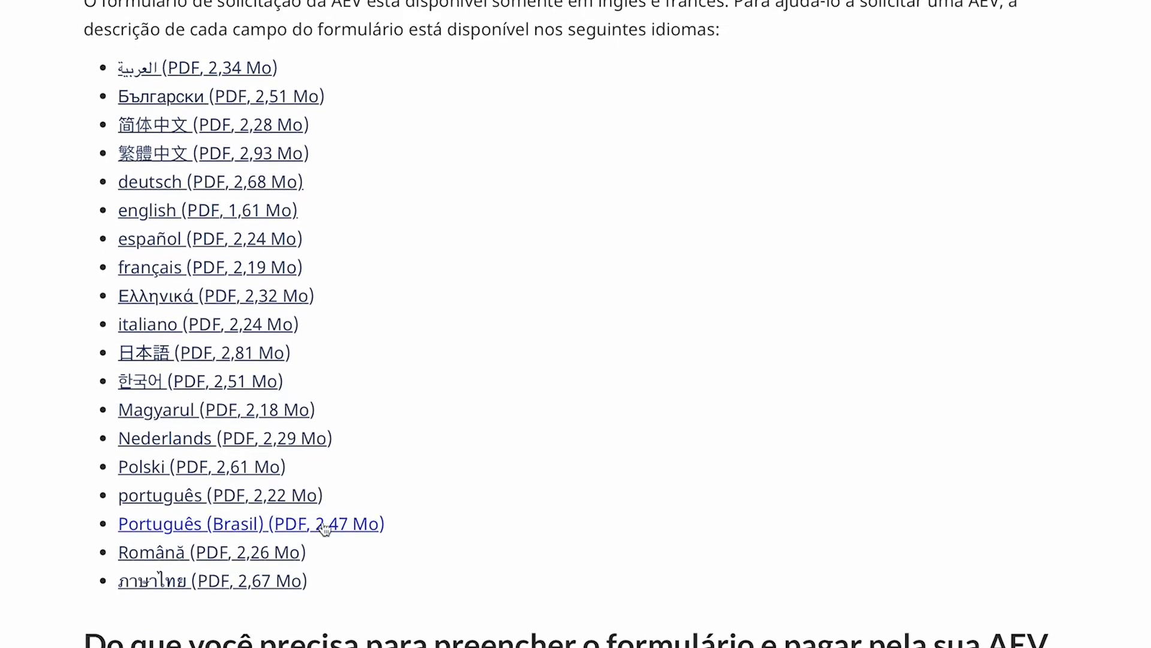
scroll(522, 504, down, 6)
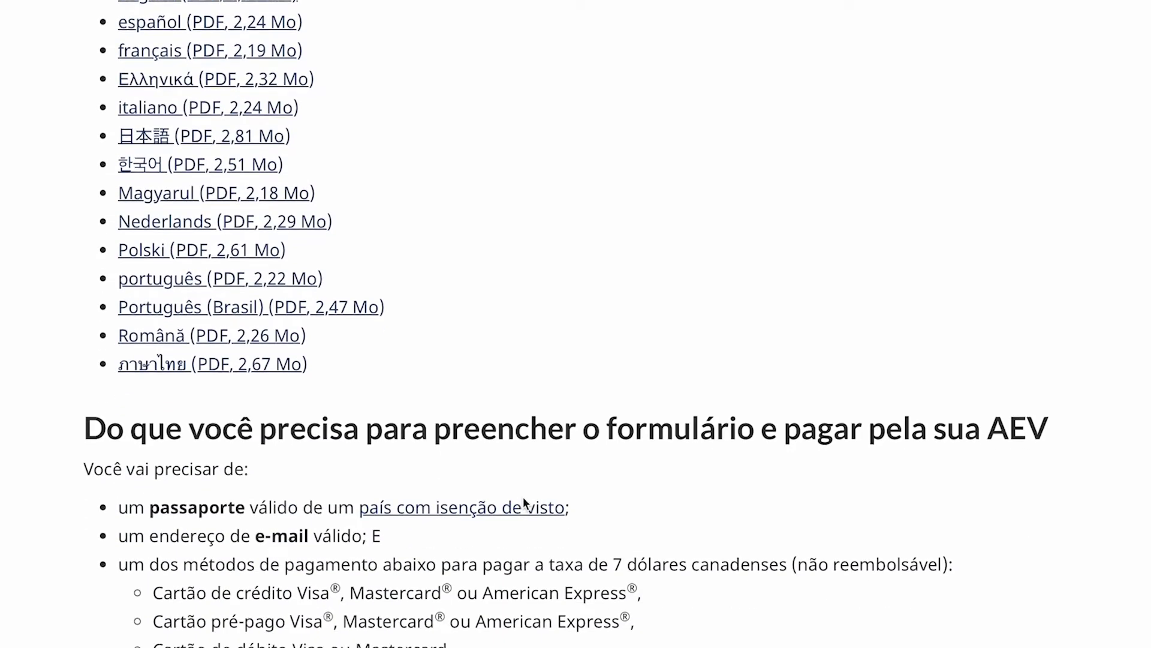
scroll(523, 498, down, 3)
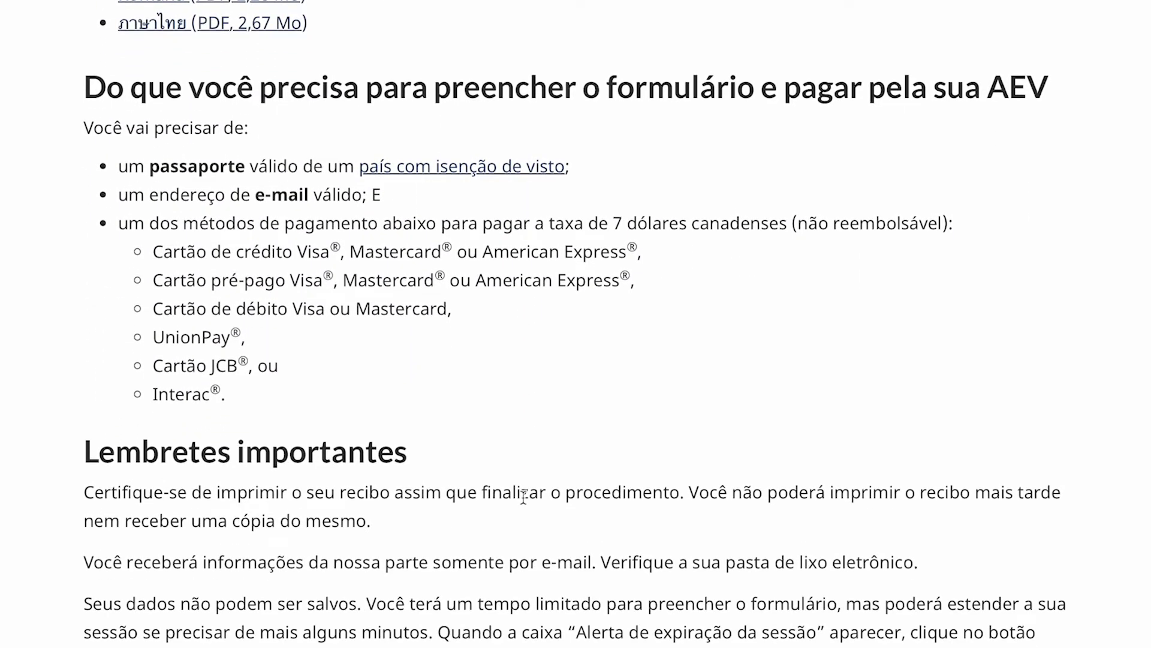
scroll(523, 497, down, 3)
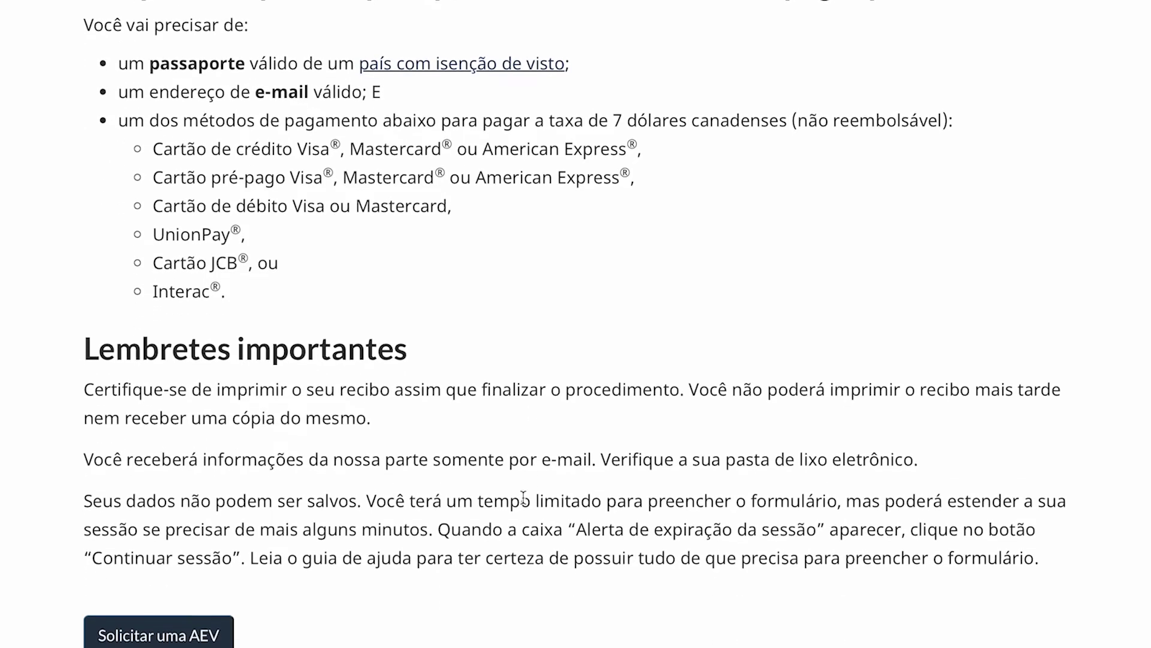
scroll(523, 498, down, 2)
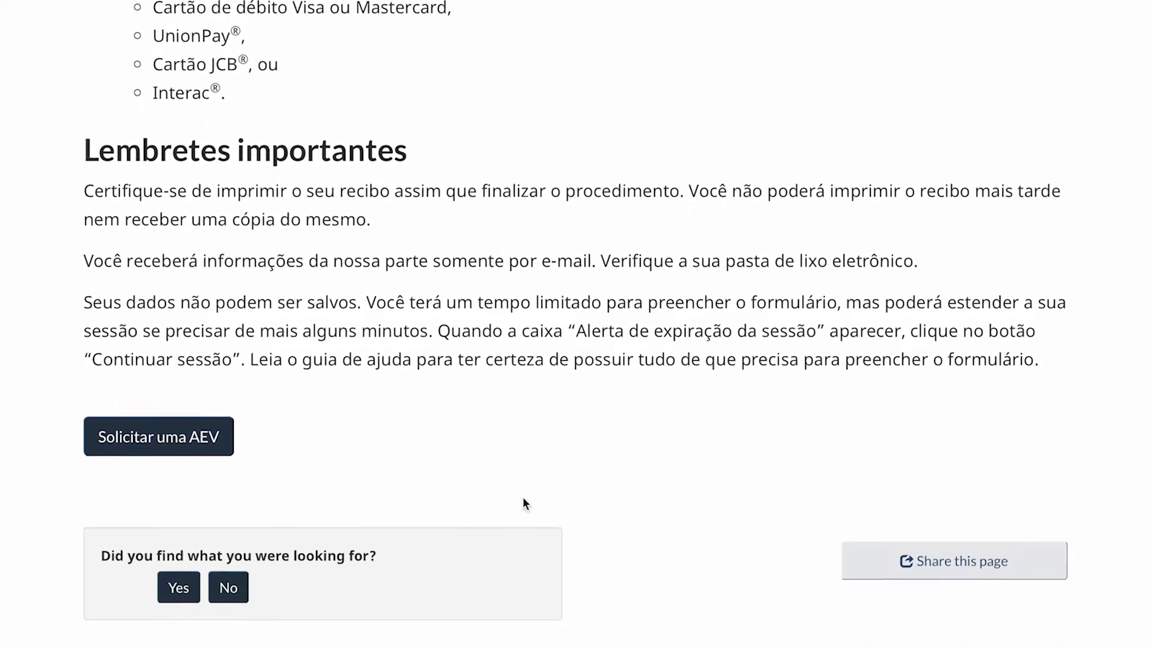
click(169, 443)
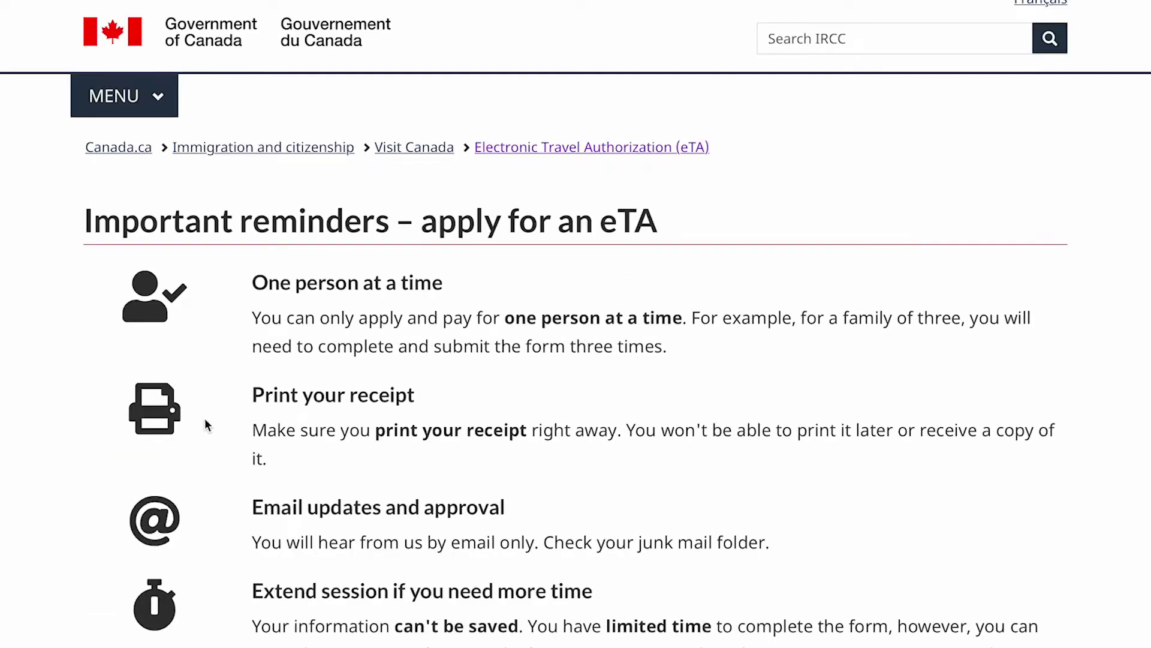
Scroll through the eTA overview and open 'Get final instructions to apply for an eTA'.
scroll(622, 339, down, 3)
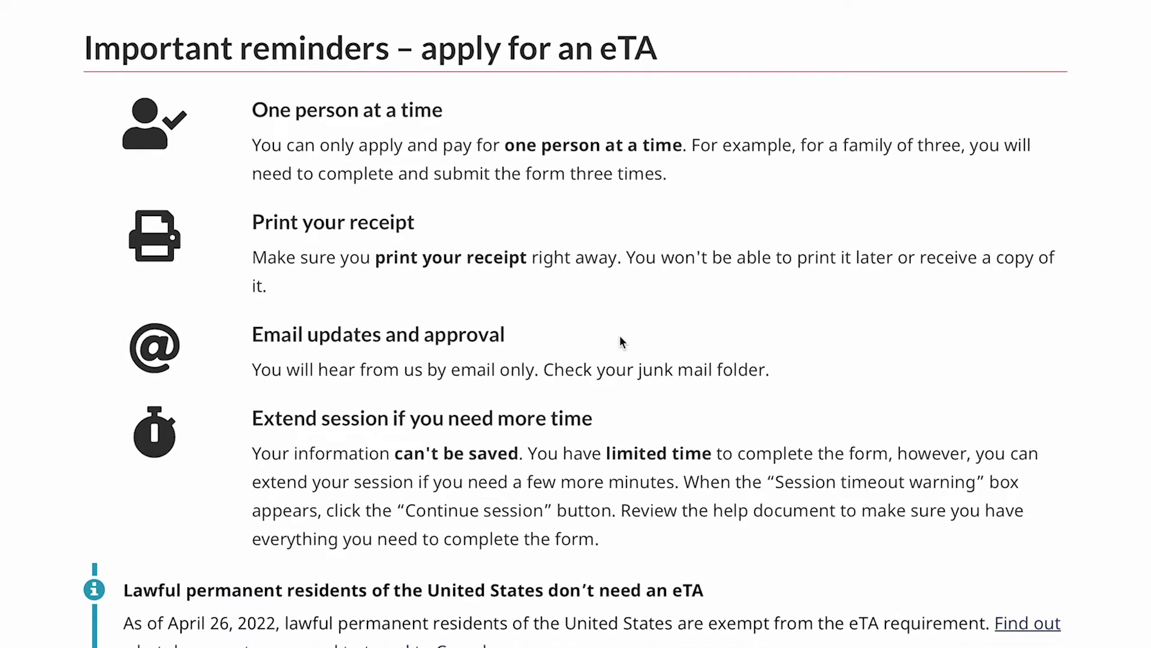
scroll(621, 342, down, 1)
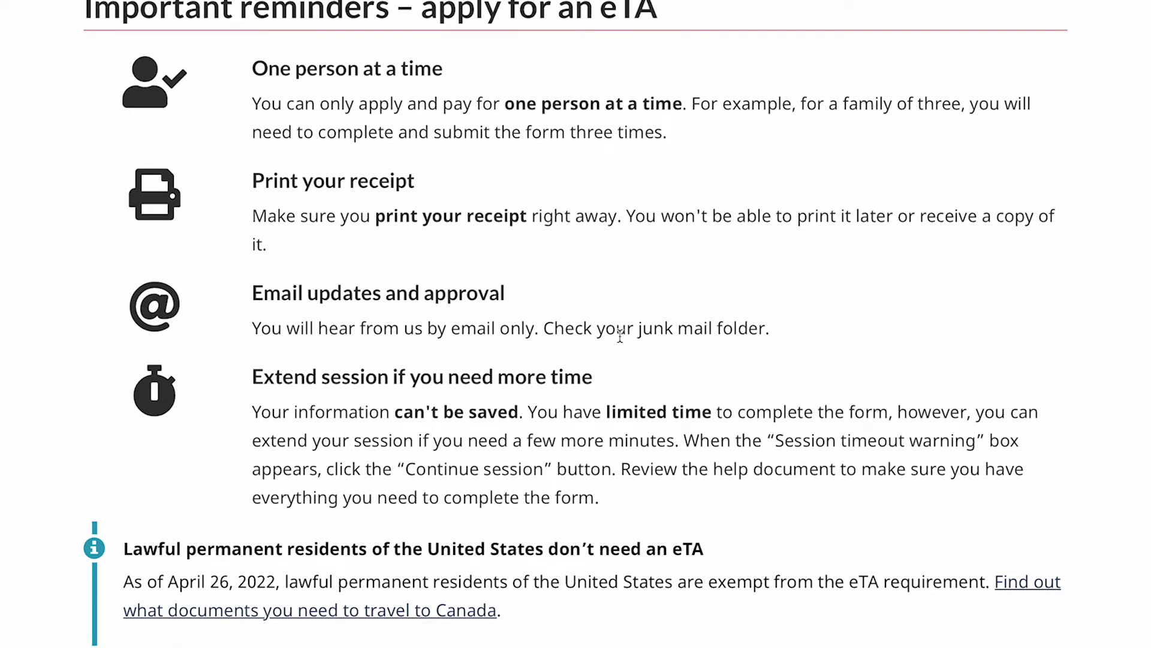
scroll(620, 336, down, 2)
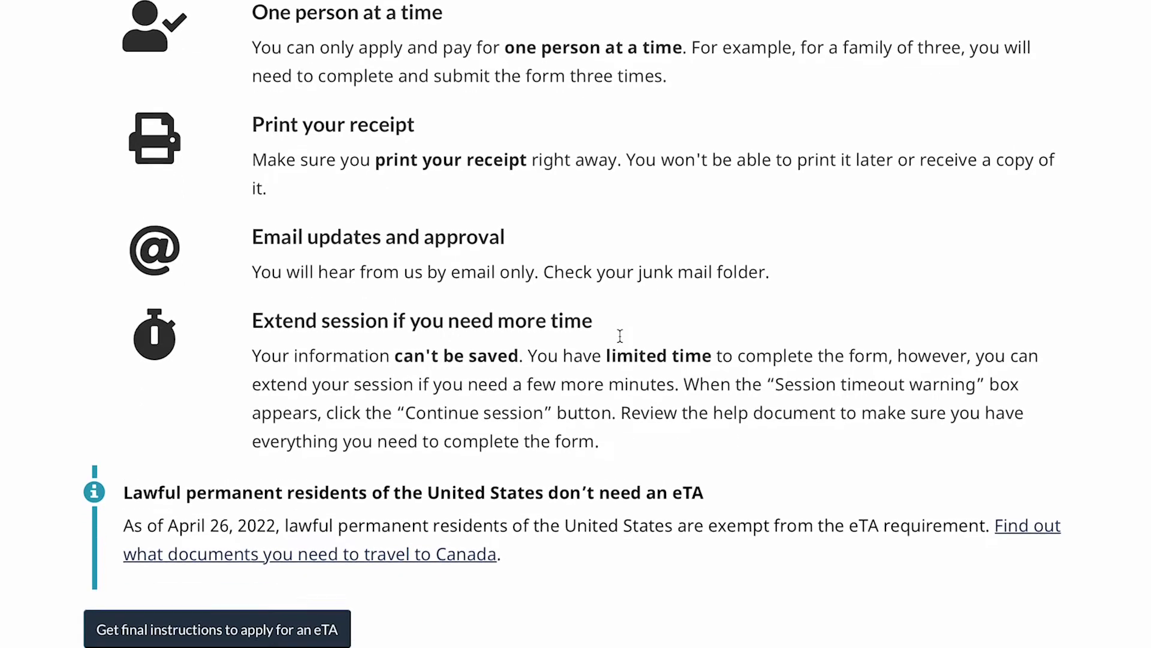
scroll(620, 340, down, 1)
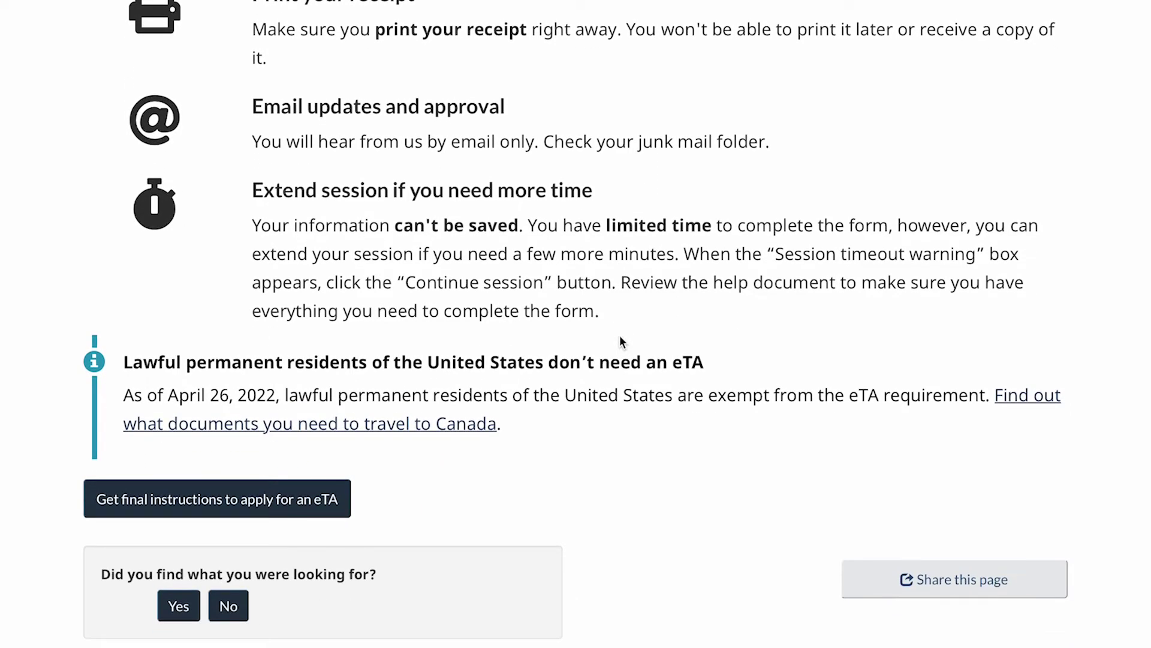
scroll(620, 341, down, 1)
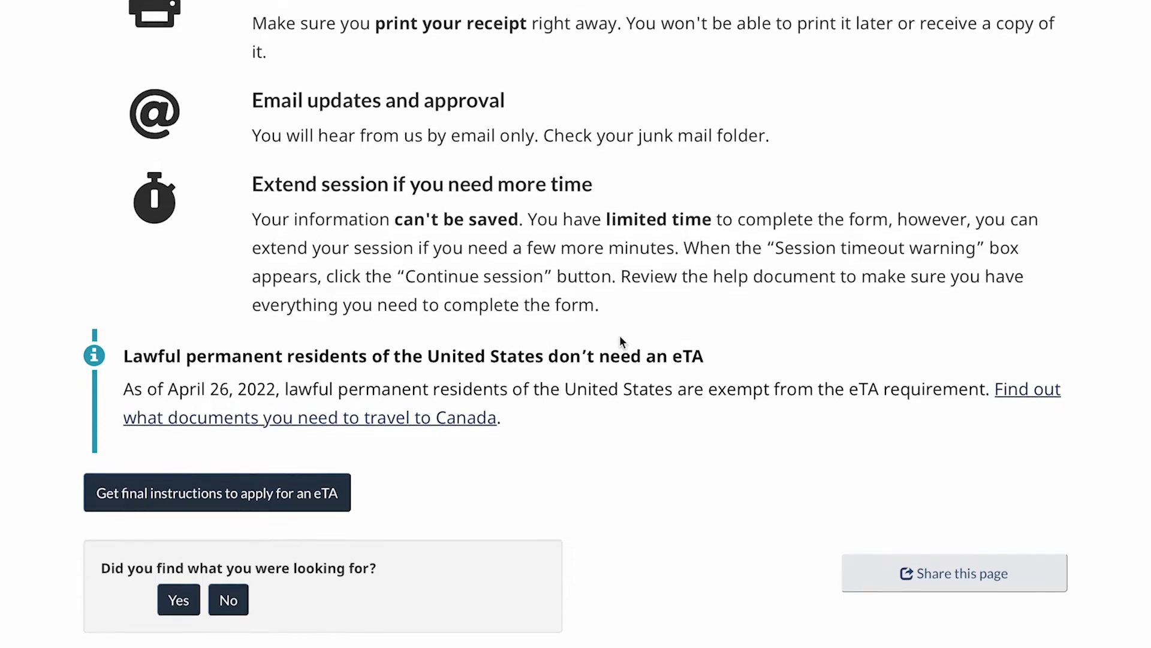
scroll(620, 341, down, 1)
scroll(620, 339, down, 1)
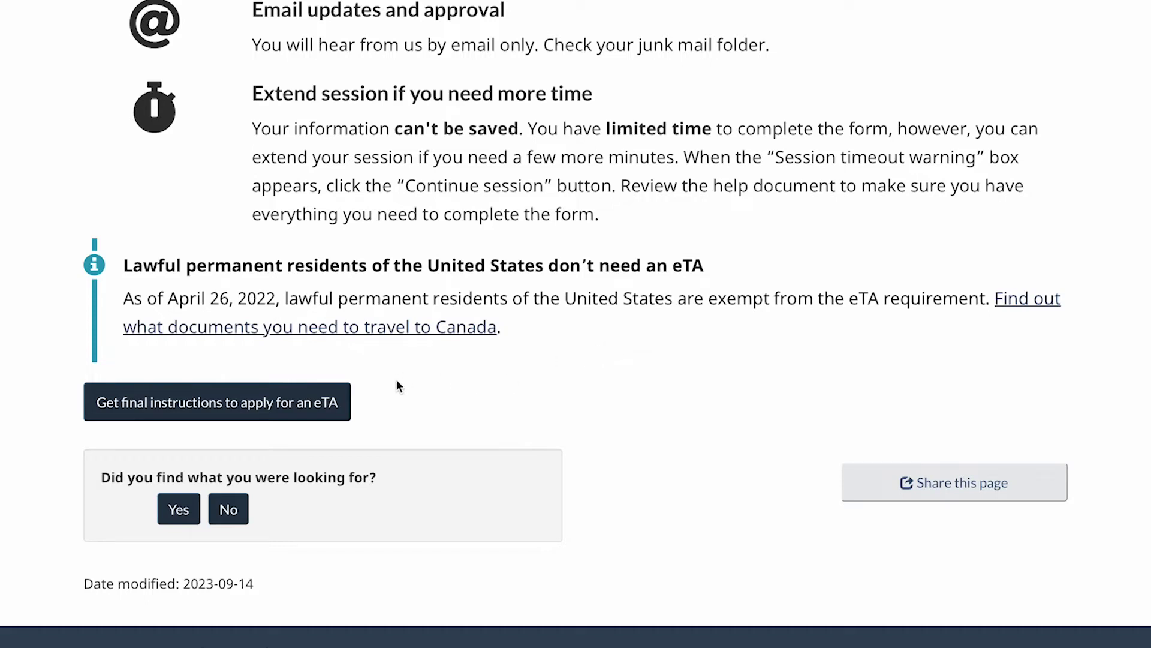
click(198, 406)
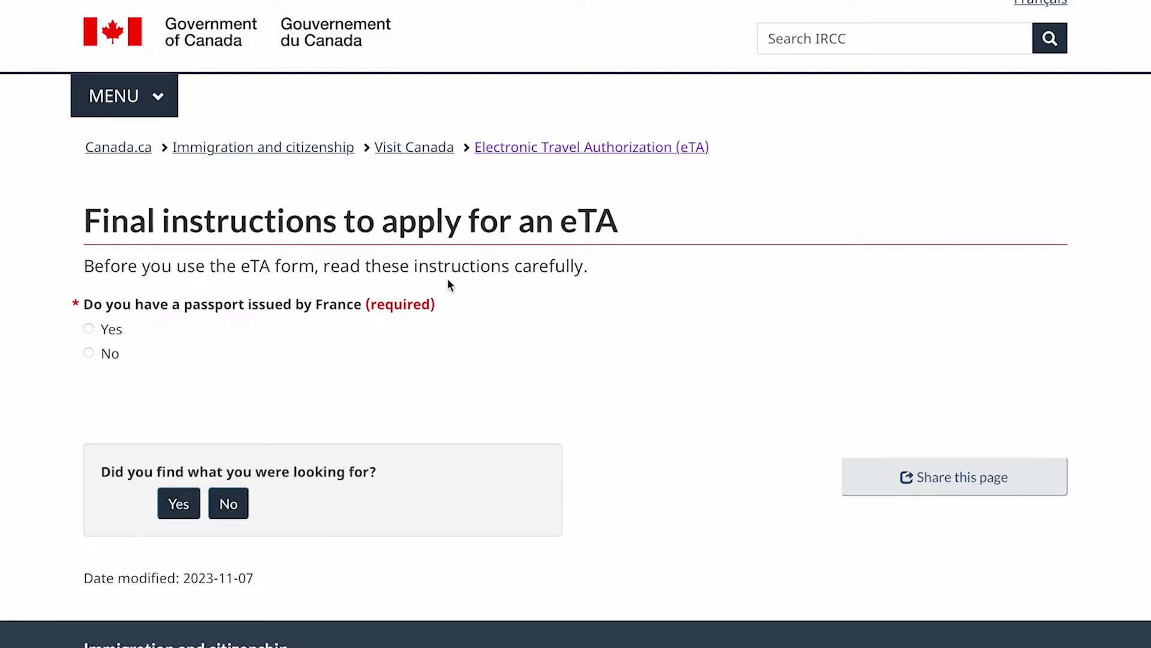
Answer No to having a passport issued by France.
click(93, 353)
scroll(404, 413, down, 3)
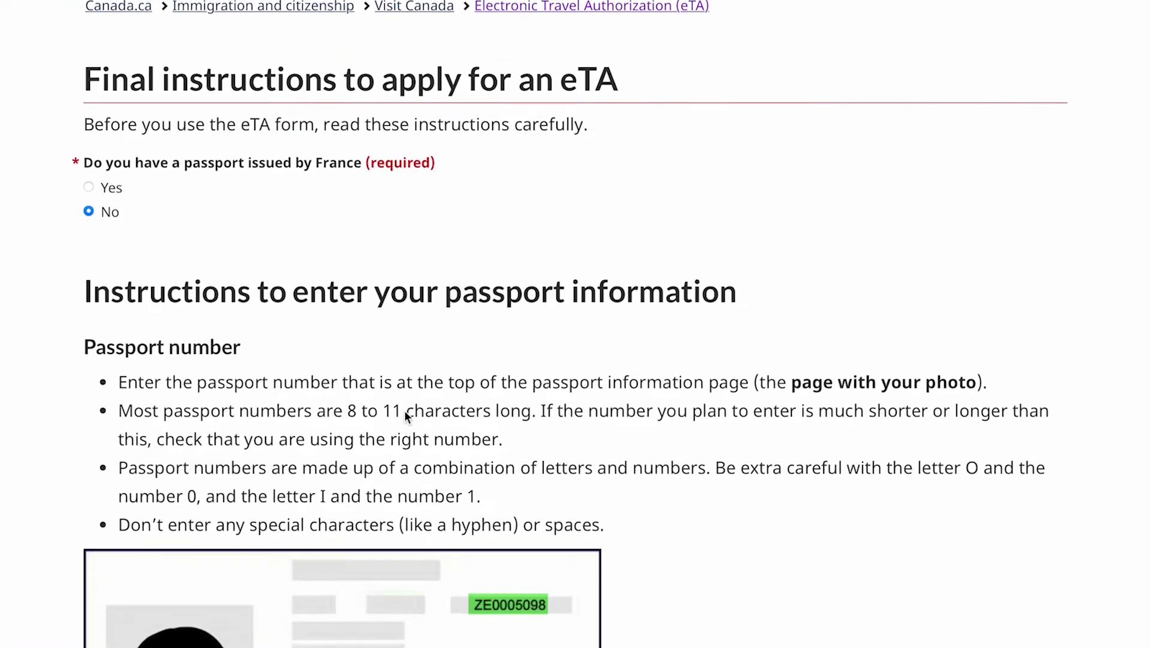
scroll(404, 410, down, 5)
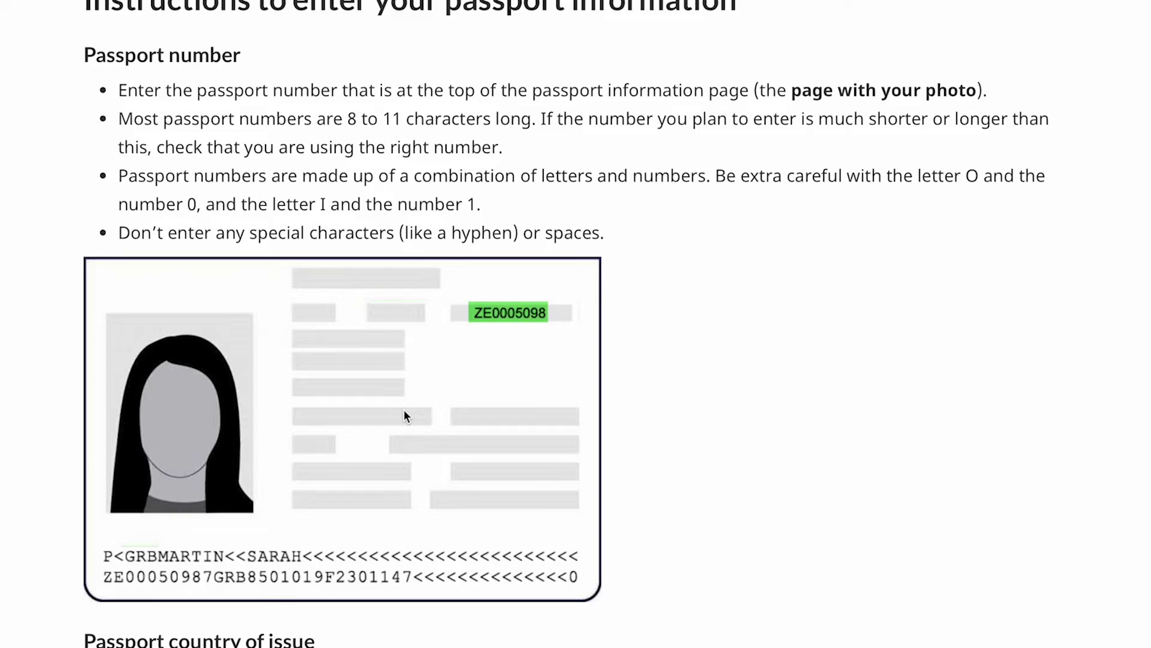
scroll(396, 399, down, 2)
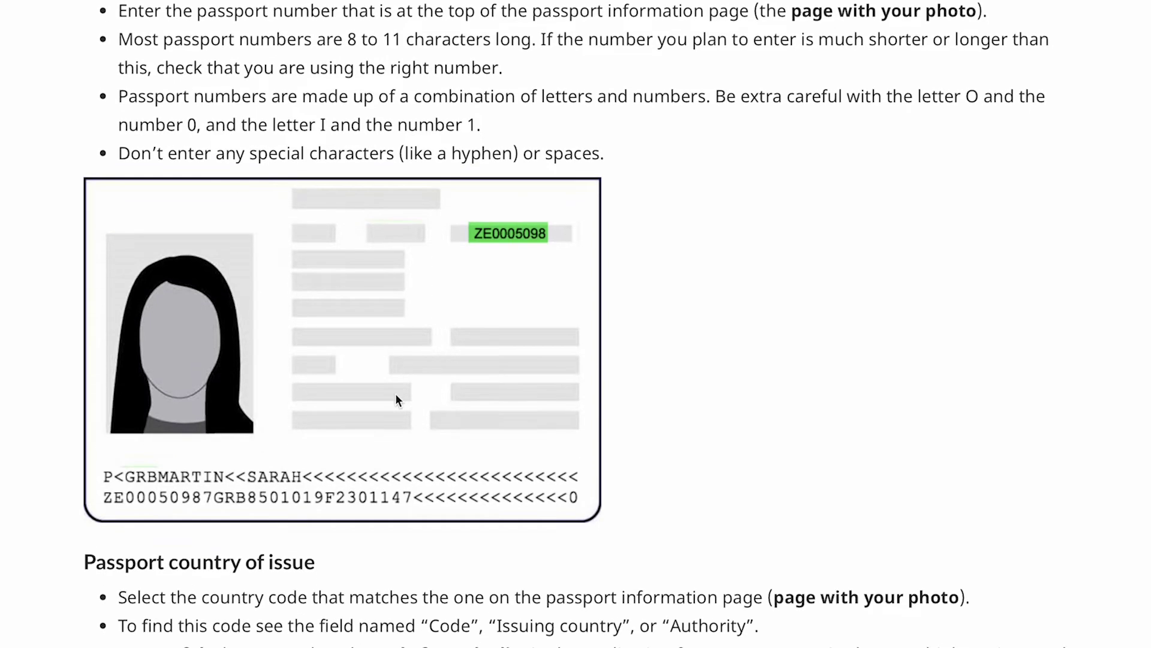
scroll(395, 400, down, 1)
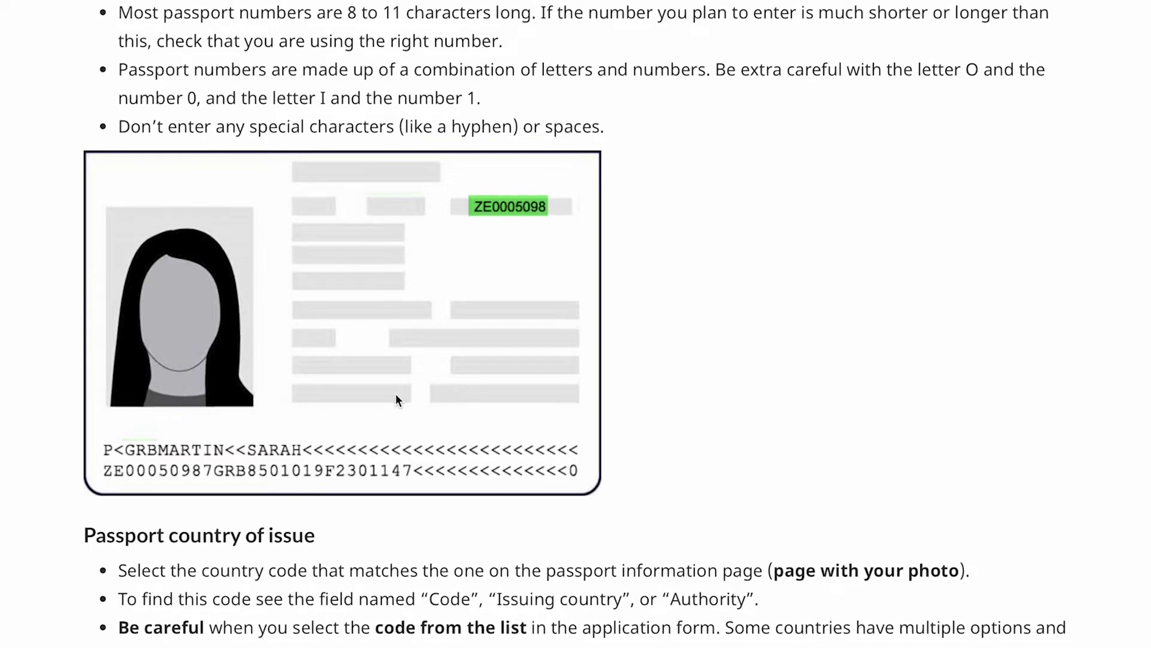
scroll(396, 399, down, 1)
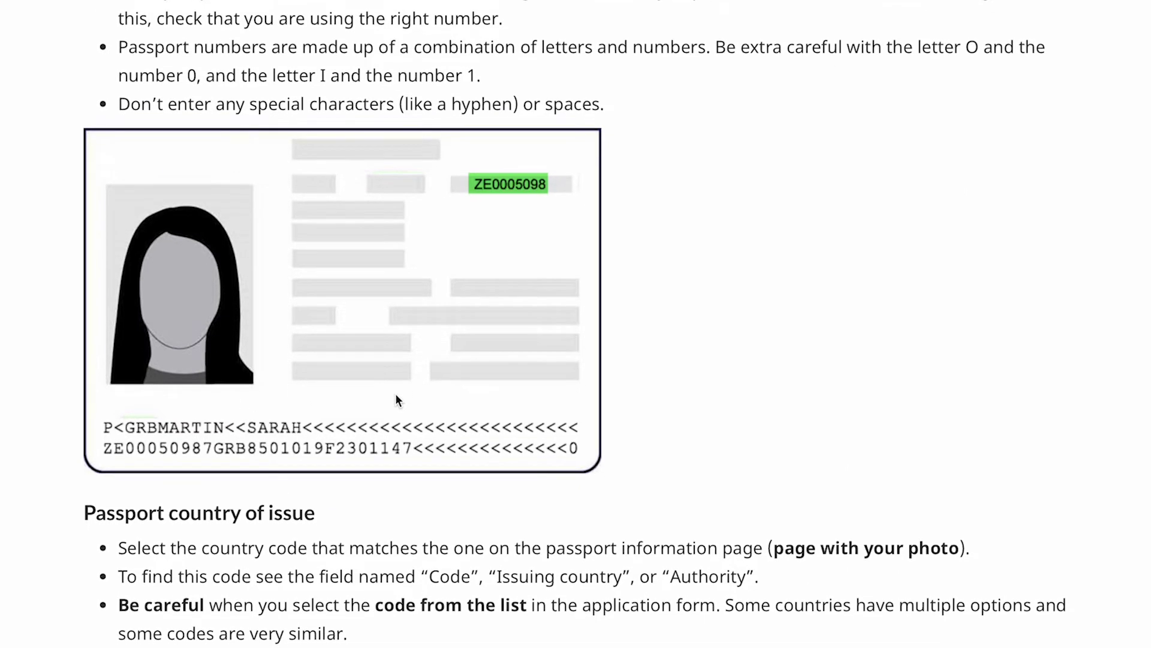
scroll(396, 396, down, 1)
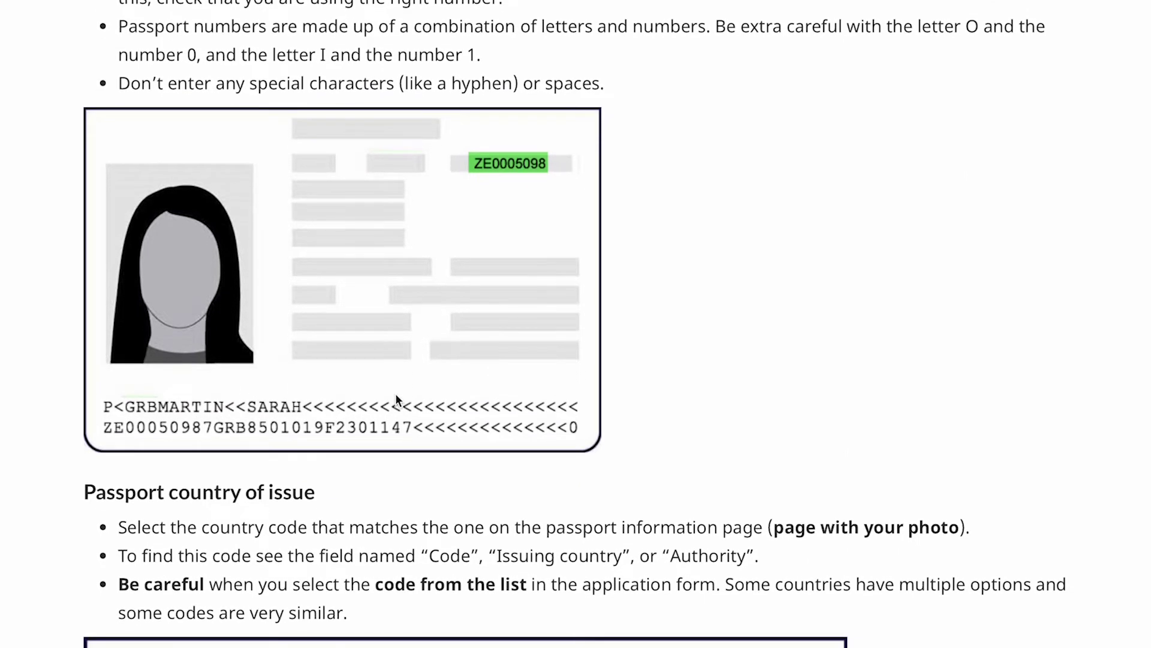
scroll(395, 399, down, 1)
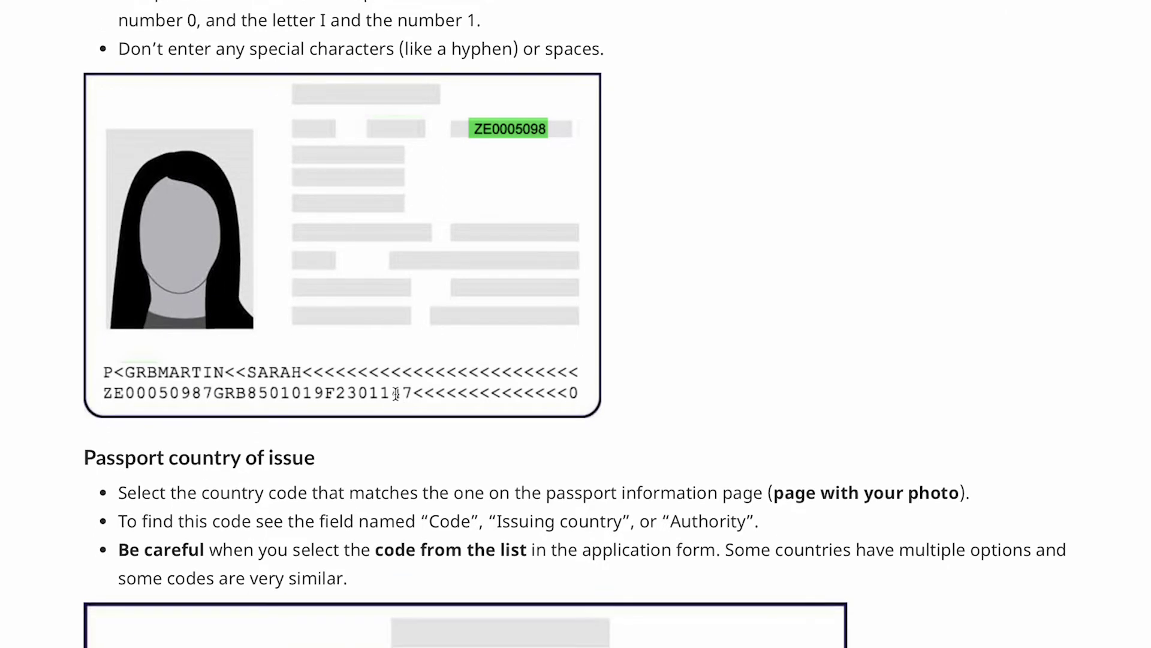
scroll(396, 393, down, 1)
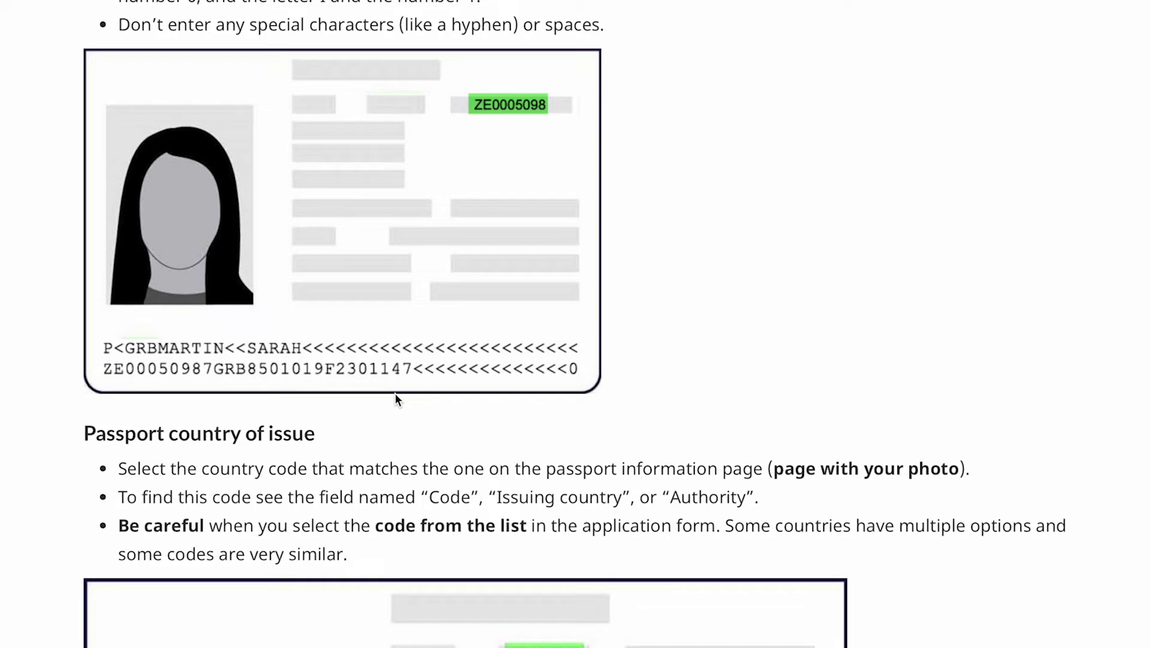
scroll(395, 399, down, 2)
Read down through the passport instructions, PDF guides and warnings to the Continue button.
scroll(395, 395, down, 3)
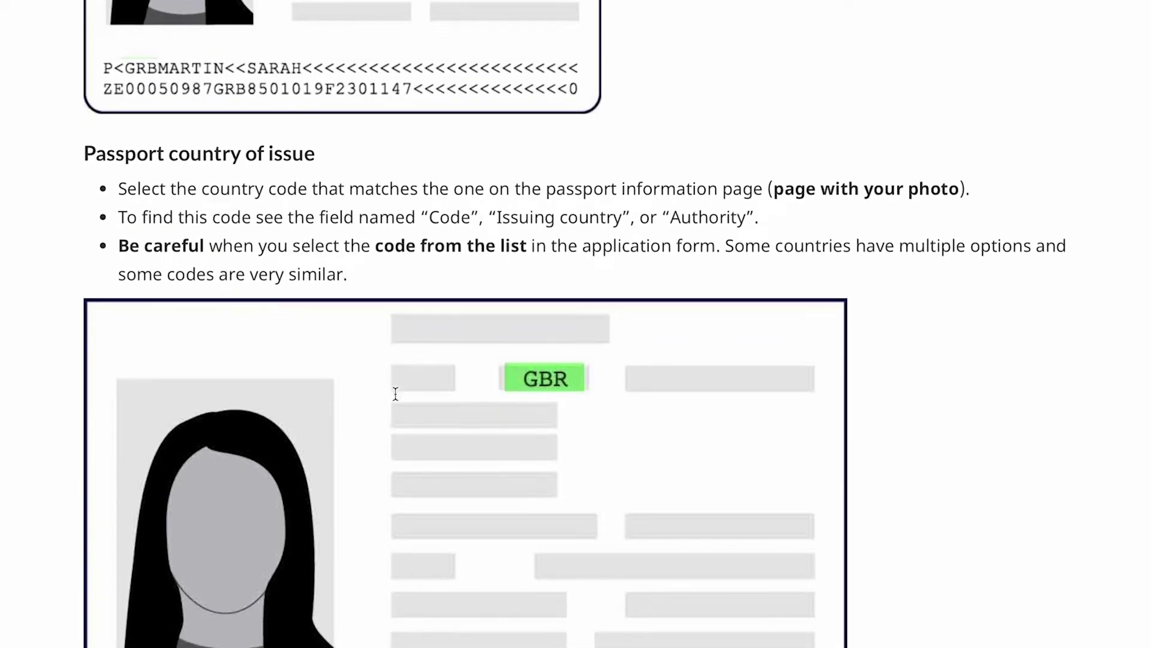
scroll(395, 394, down, 1)
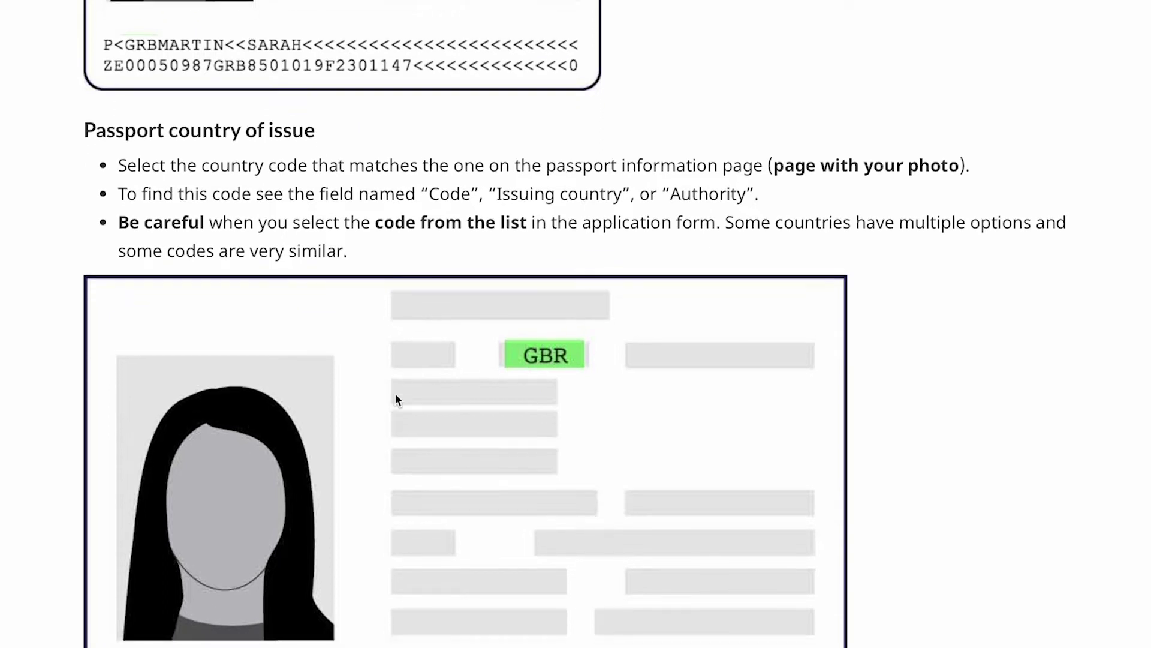
scroll(395, 394, down, 1)
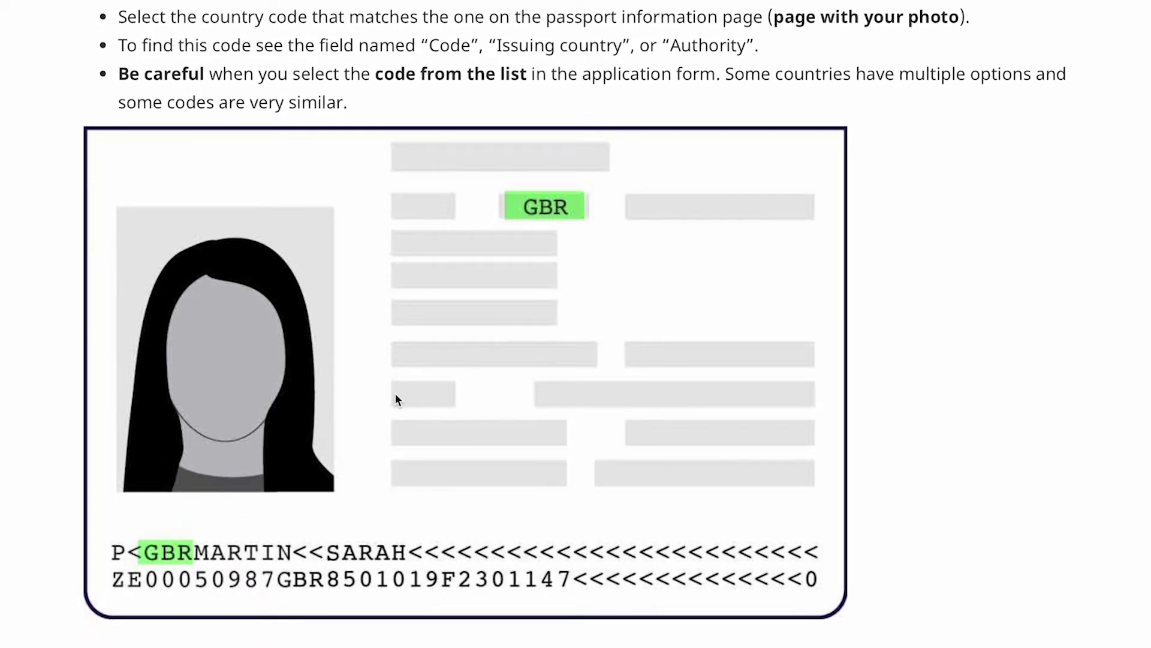
scroll(395, 398, down, 2)
scroll(395, 398, down, 2)
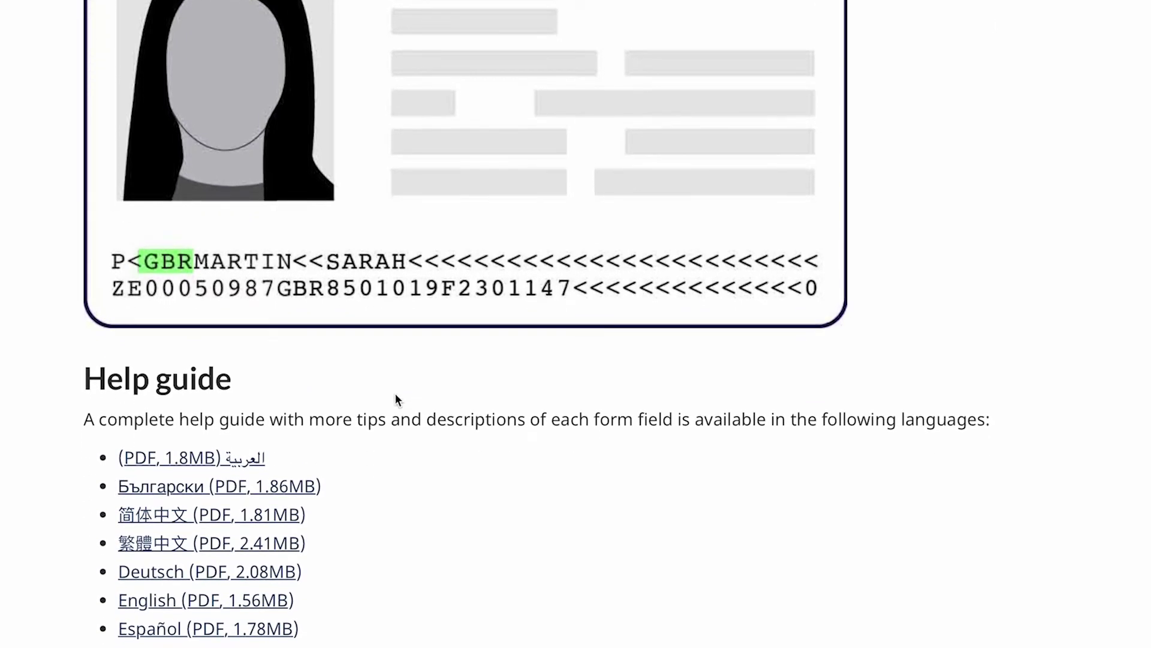
scroll(394, 393, down, 2)
scroll(396, 400, down, 3)
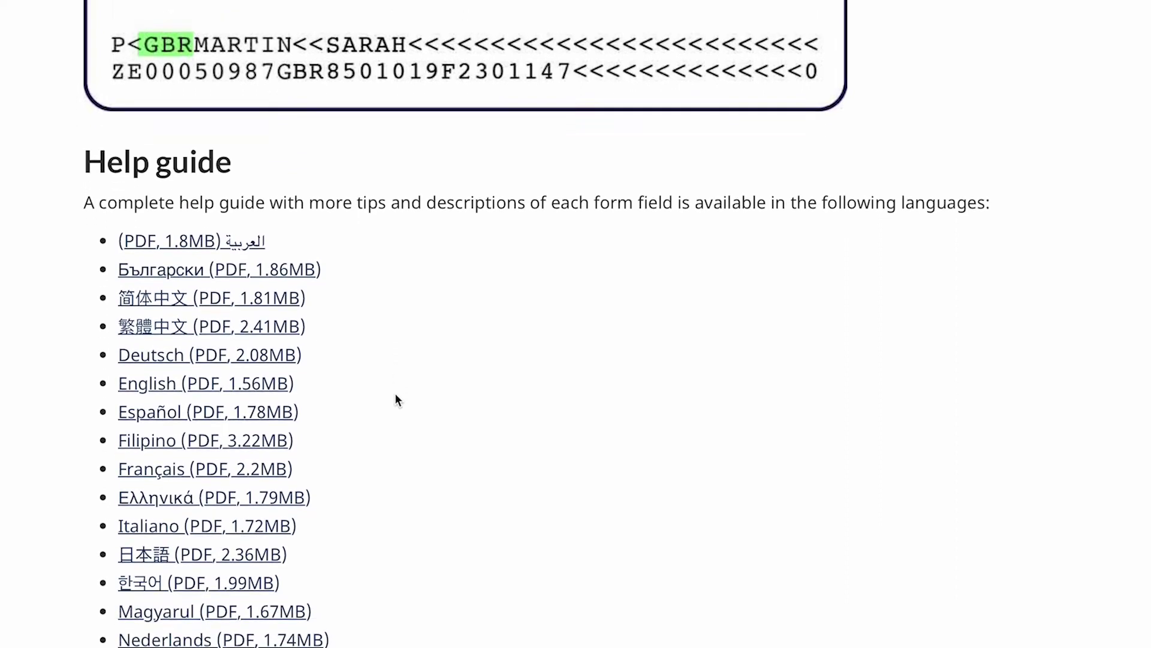
scroll(394, 400, down, 1)
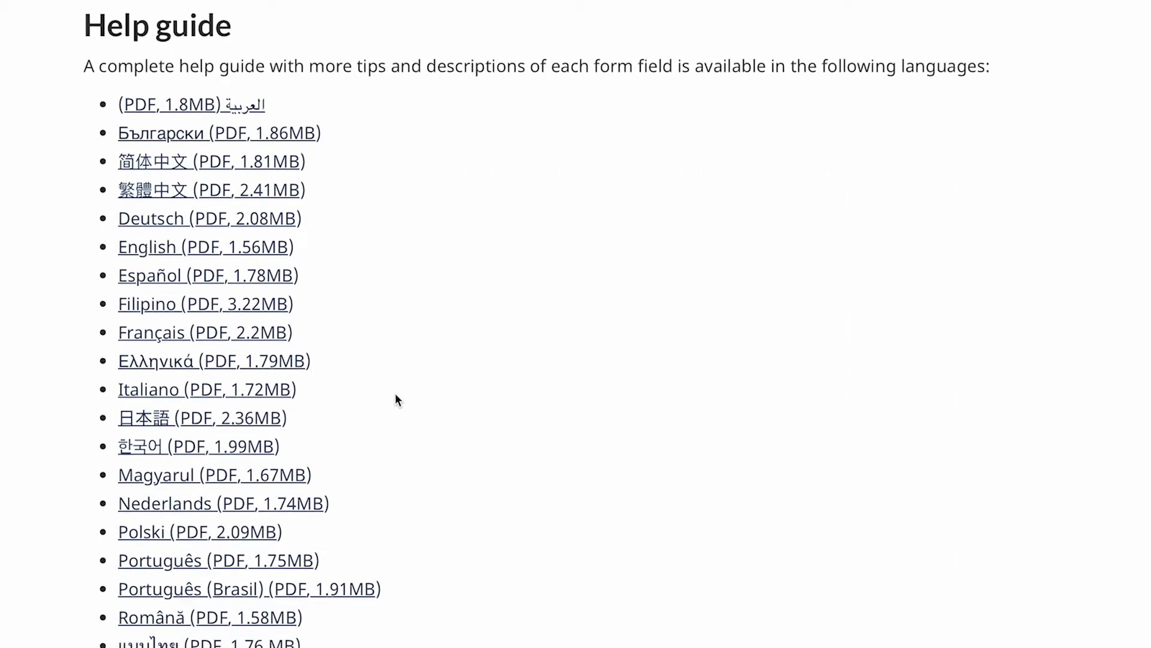
scroll(395, 396, down, 2)
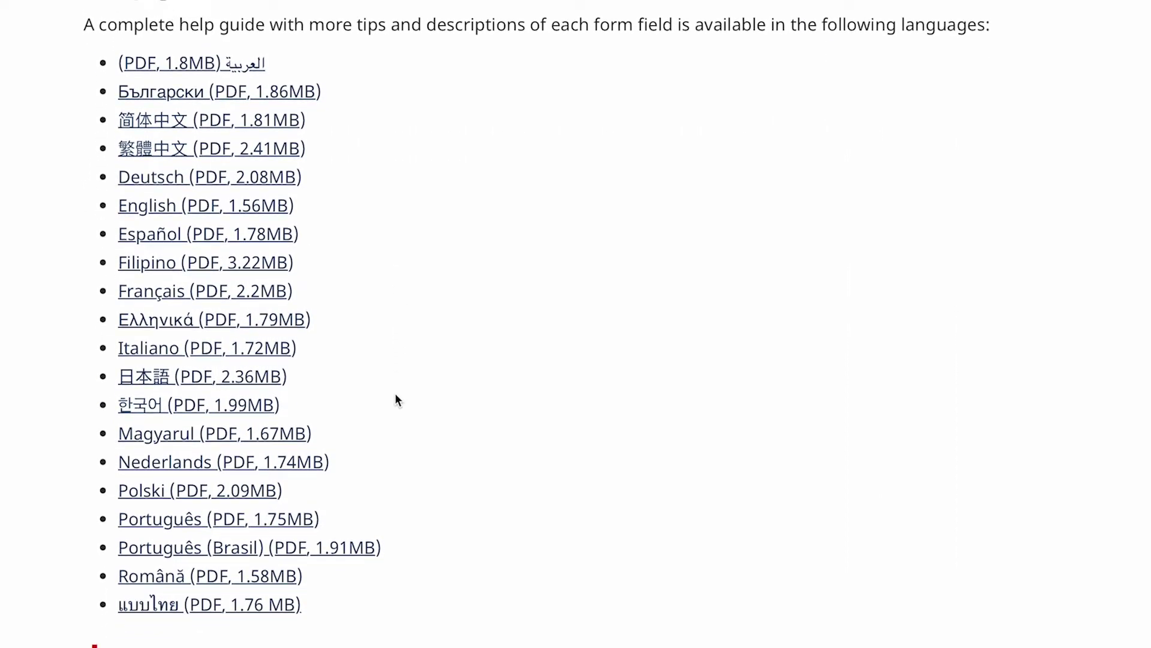
scroll(396, 400, down, 2)
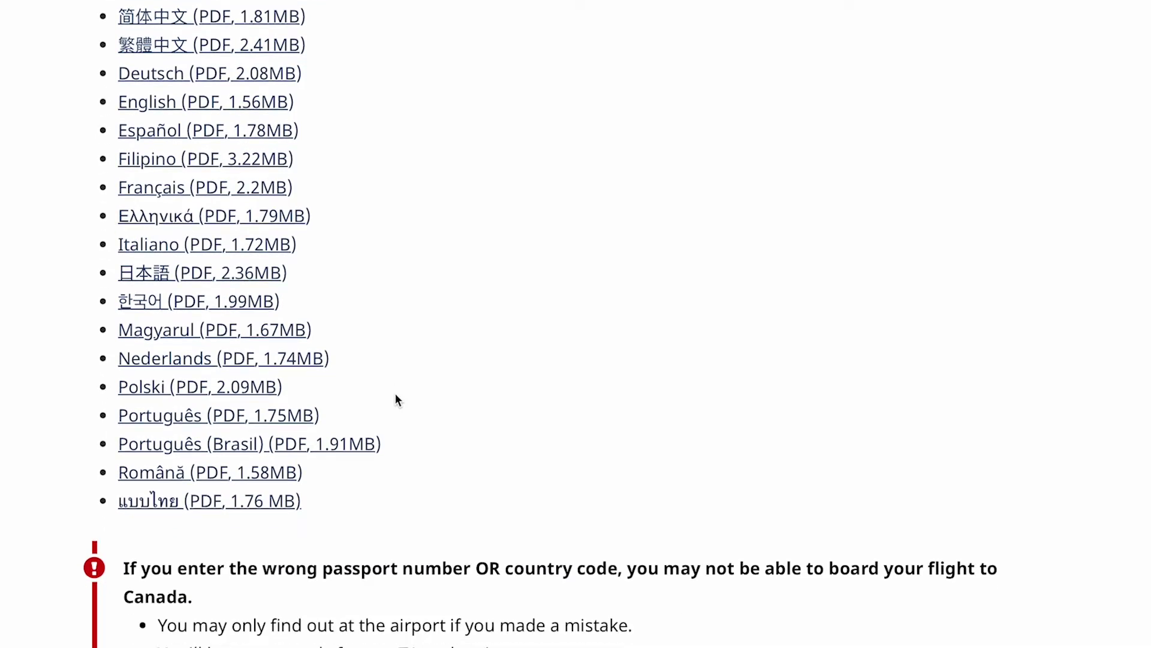
scroll(396, 400, down, 1)
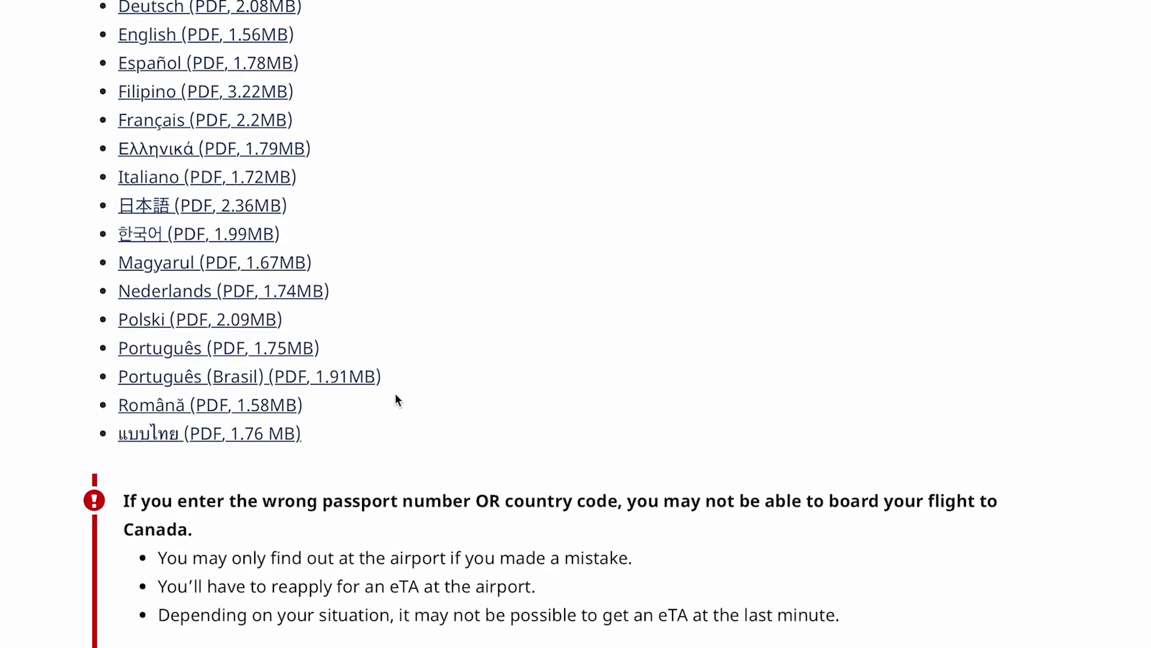
scroll(395, 394, down, 1)
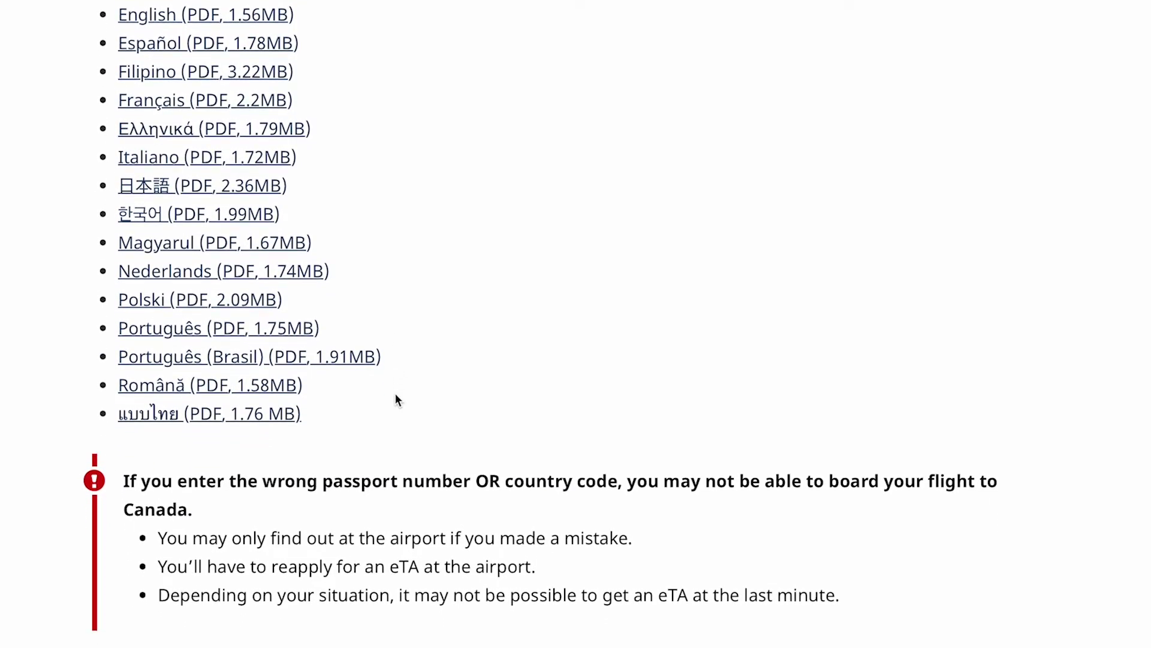
scroll(396, 399, down, 2)
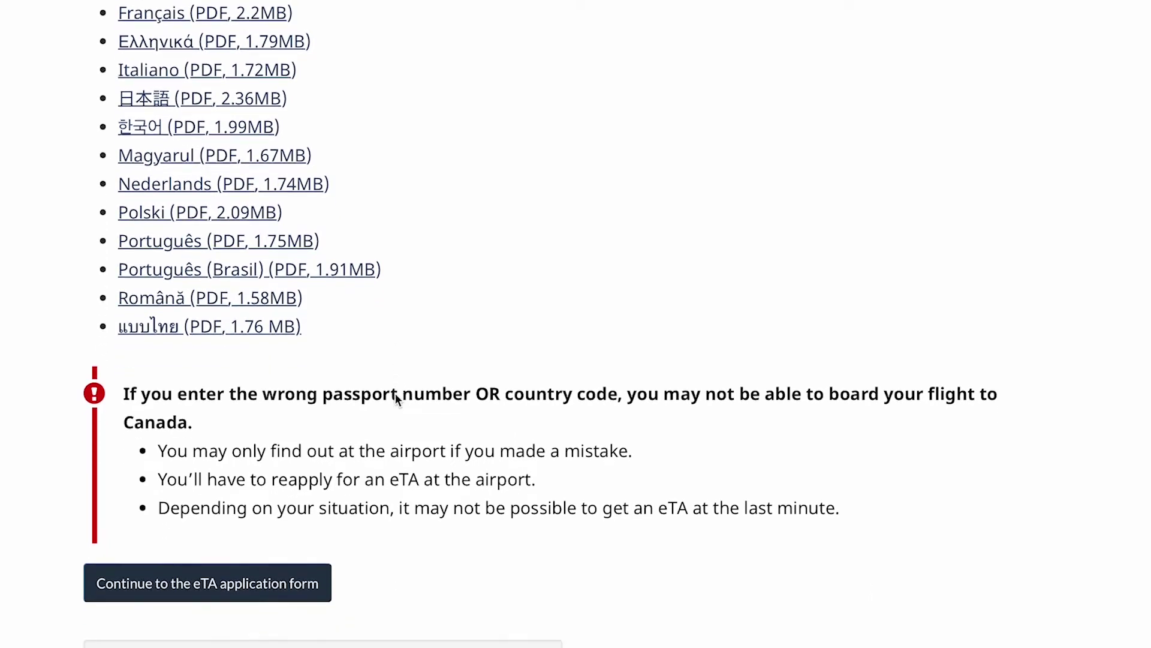
scroll(395, 398, down, 1)
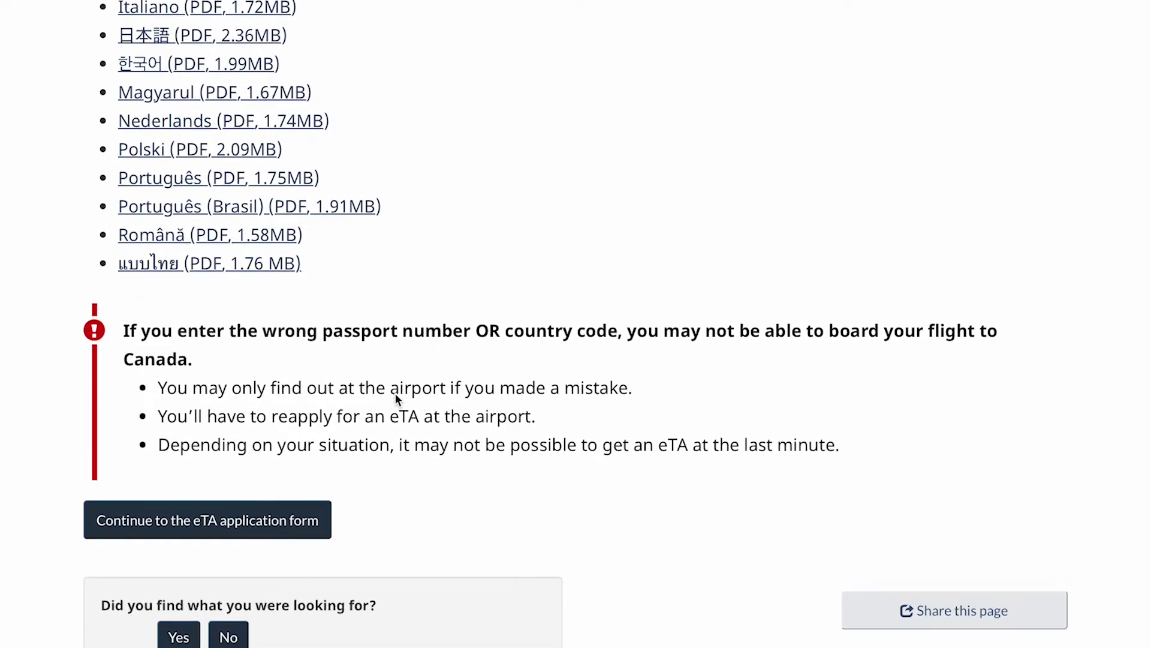
scroll(396, 398, down, 1)
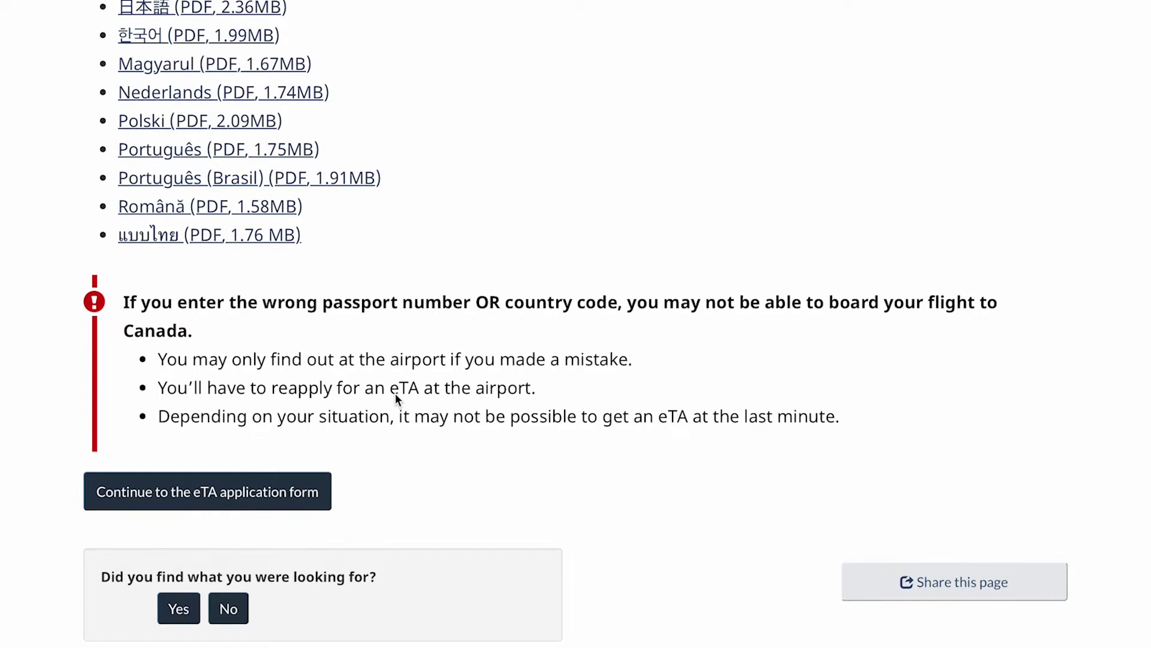
scroll(396, 400, down, 1)
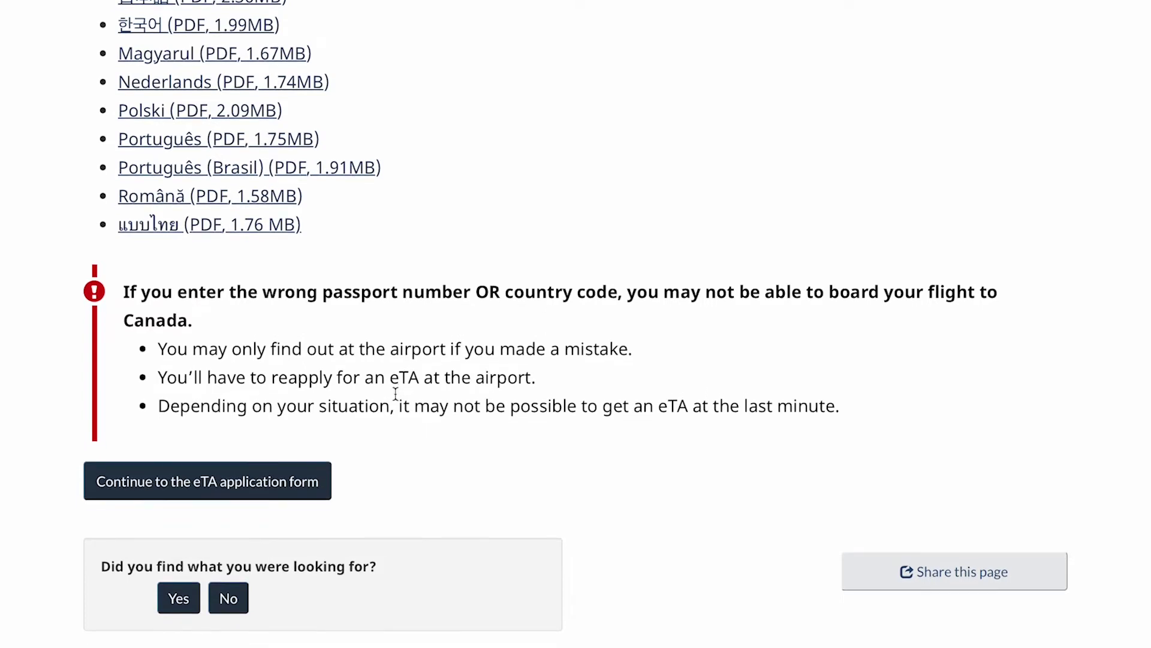
scroll(396, 394, down, 1)
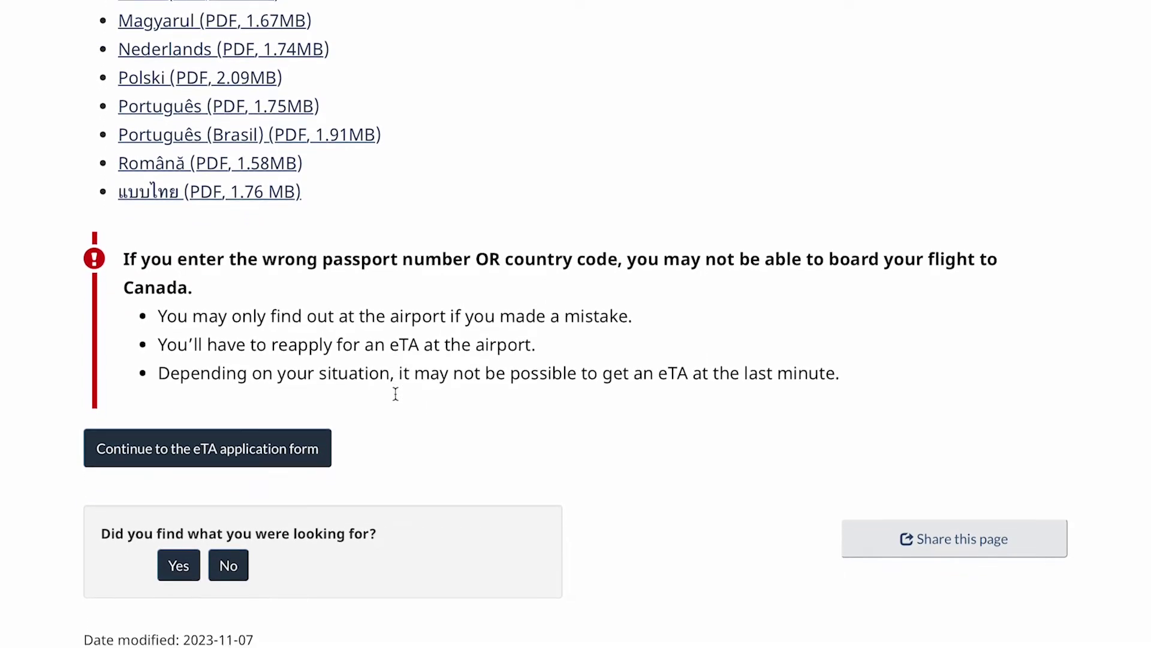
scroll(396, 394, down, 1)
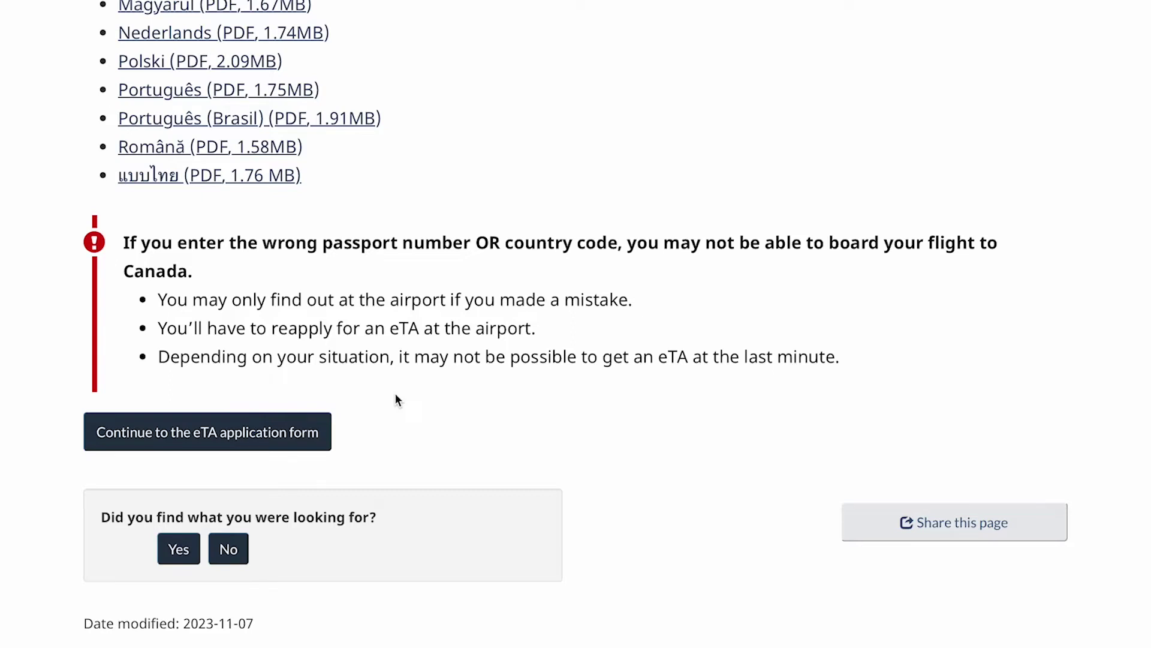
Open the eTA form, answer No to applying on behalf of someone, and go Next.
click(278, 437)
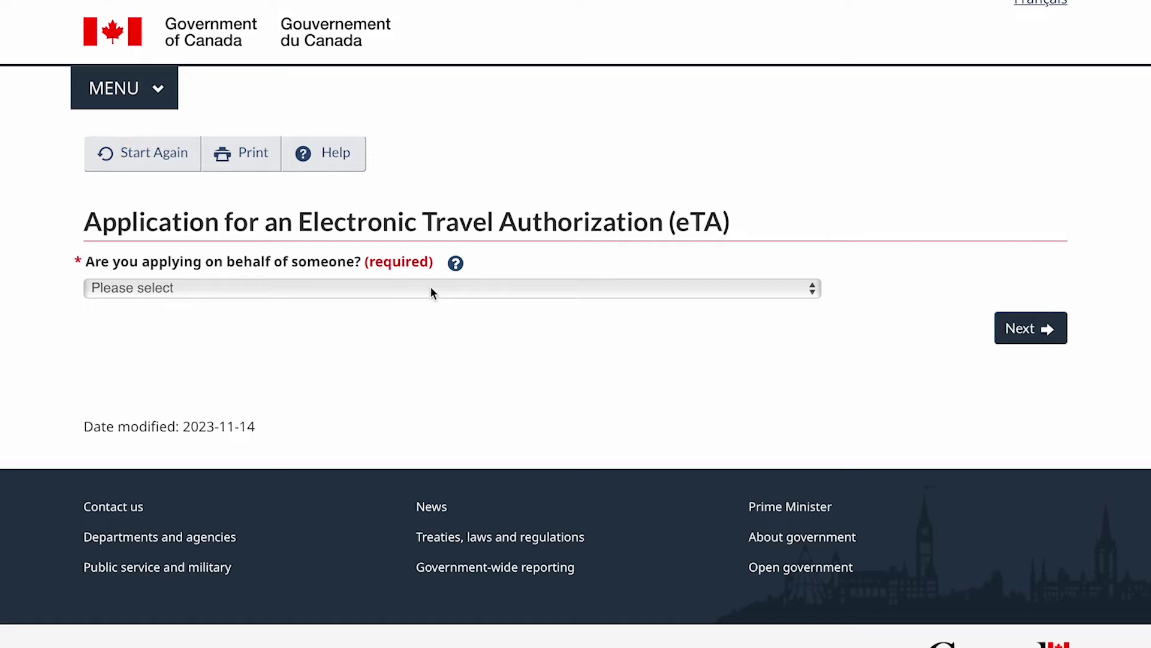
click(431, 289)
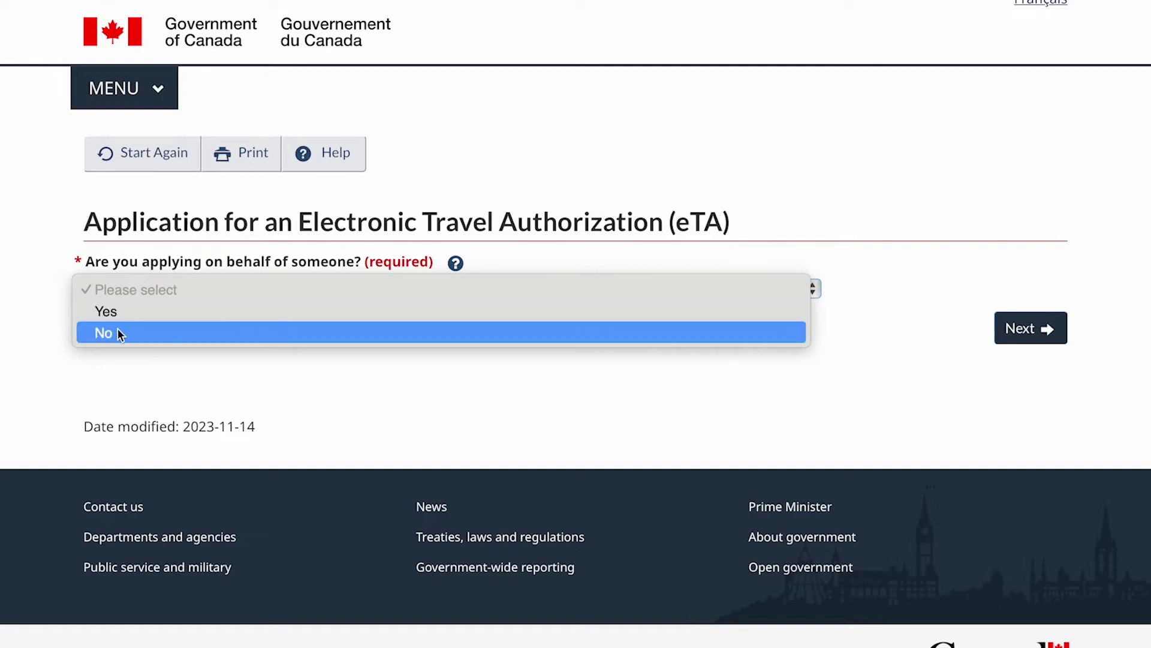
click(246, 330)
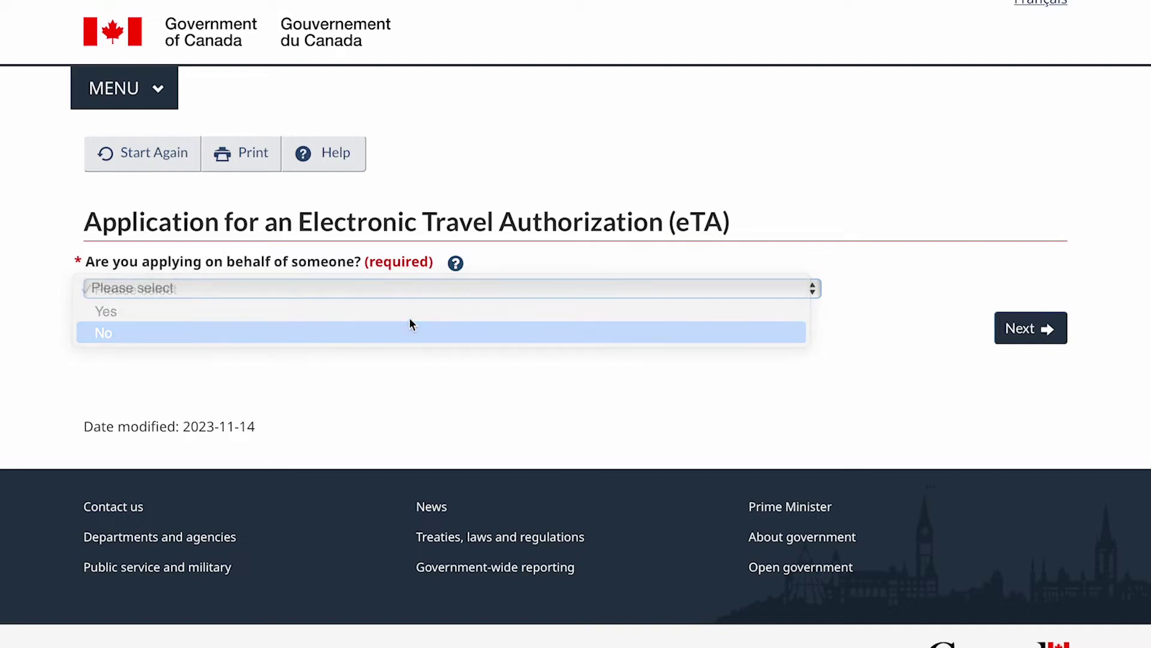
click(1036, 327)
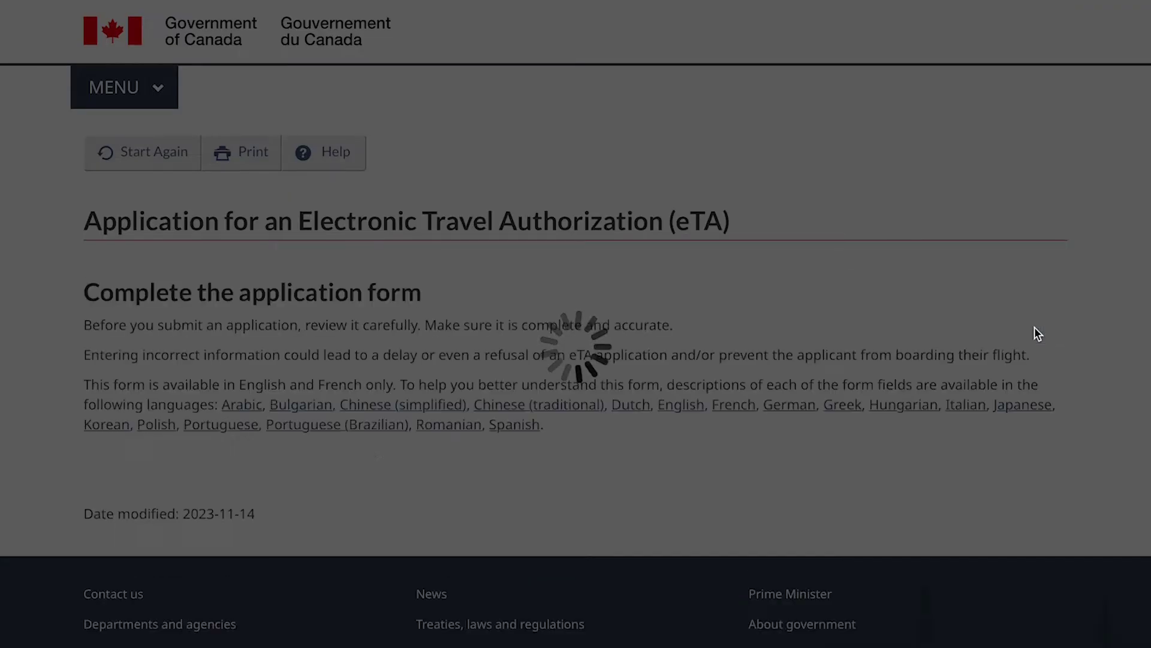
Set the travel document to Passport – ordinary/regular with passport code BRA (Brazil).
scroll(757, 324, down, 2)
scroll(758, 326, down, 2)
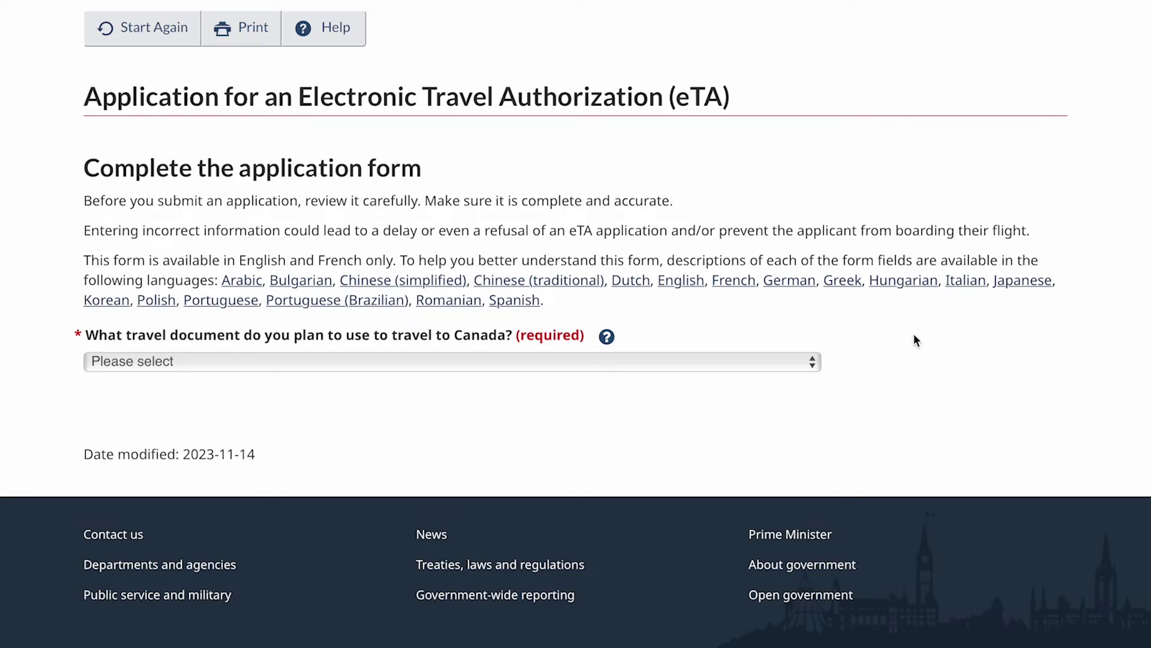
click(252, 362)
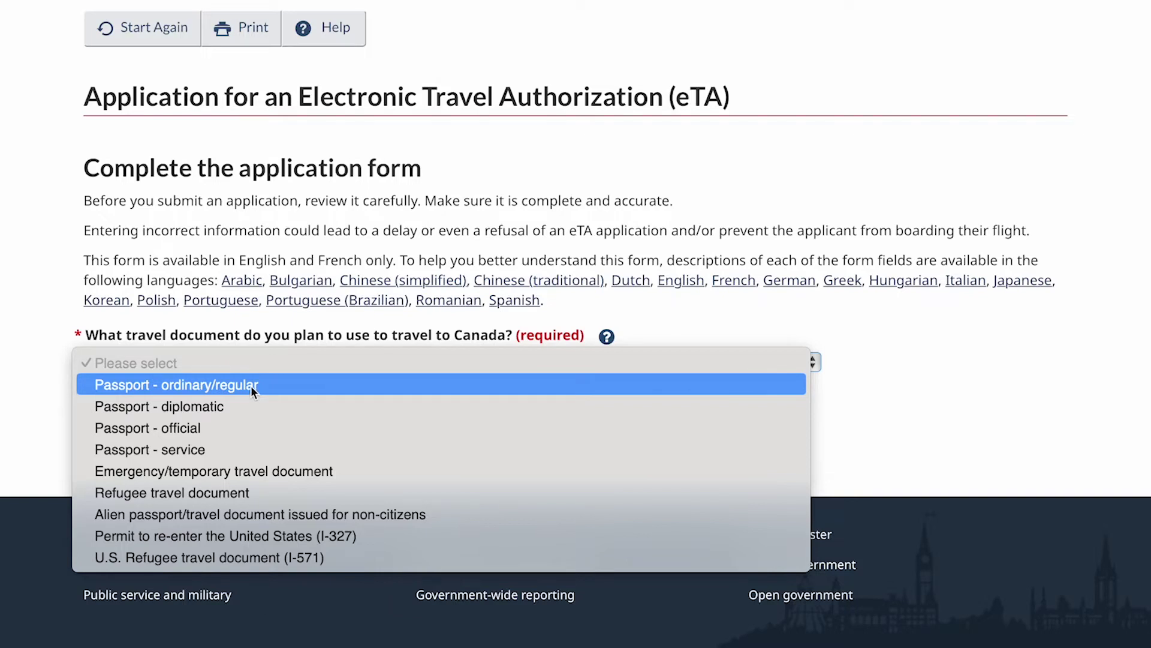
click(250, 385)
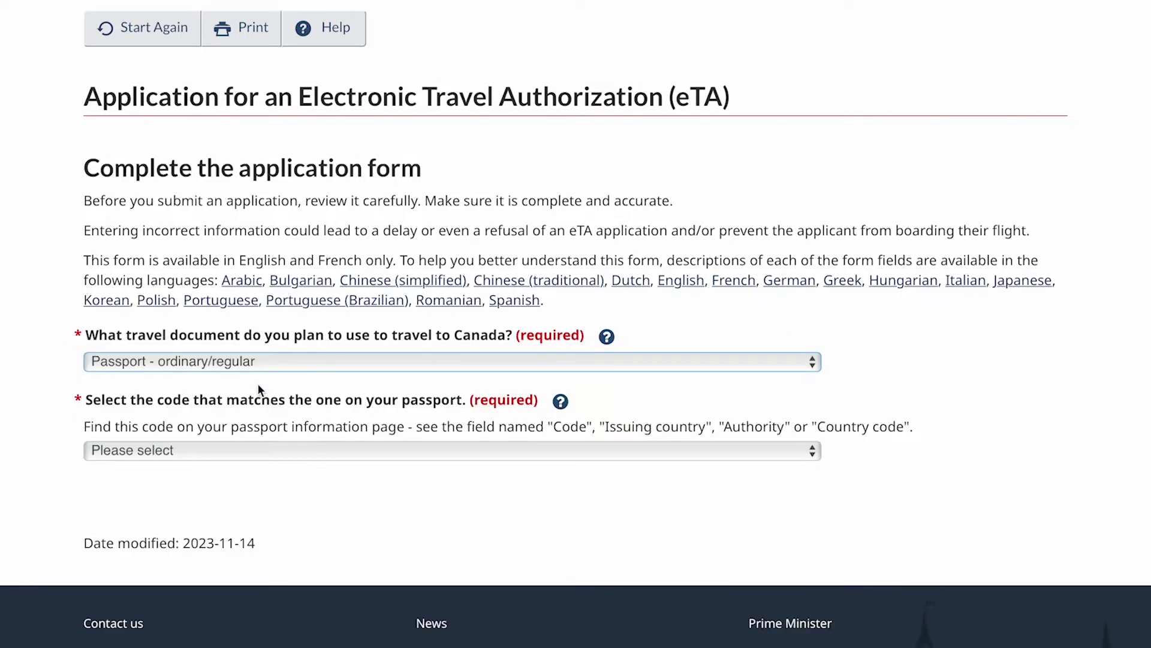
click(590, 449)
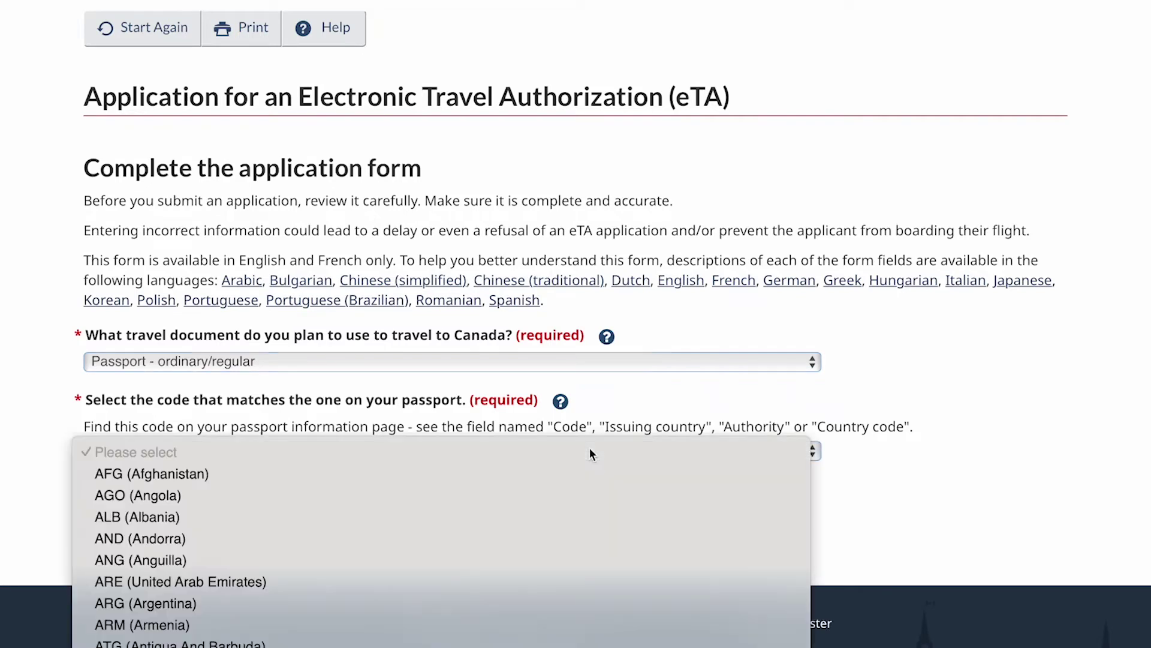
scroll(361, 536, down, 5)
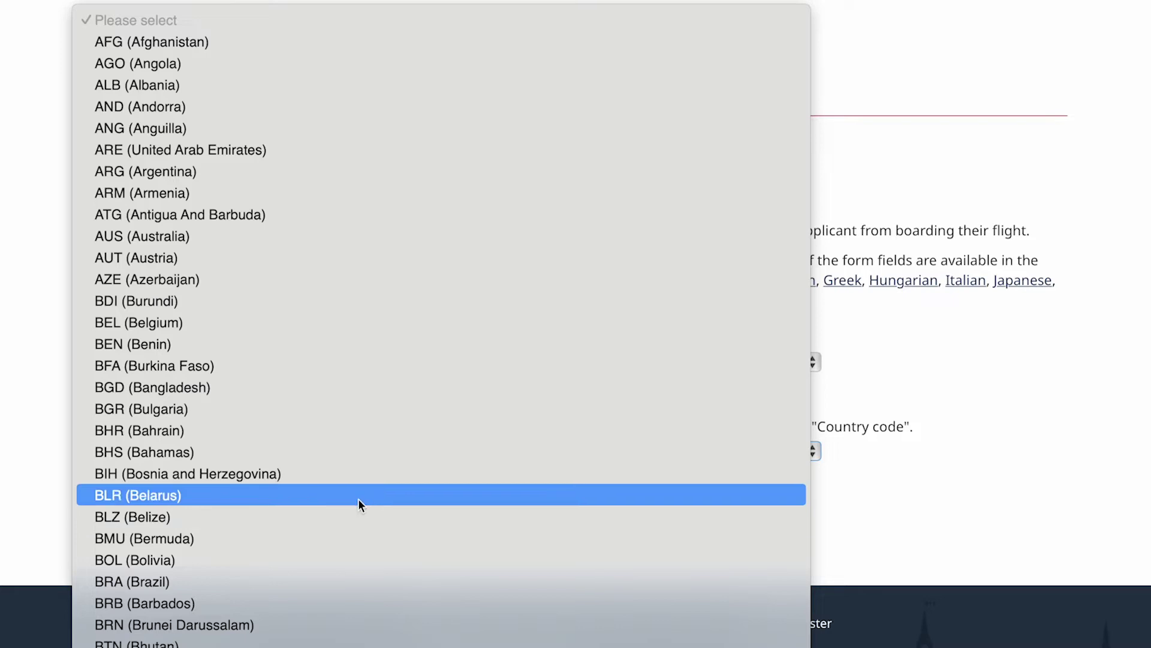
scroll(360, 504, down, 3)
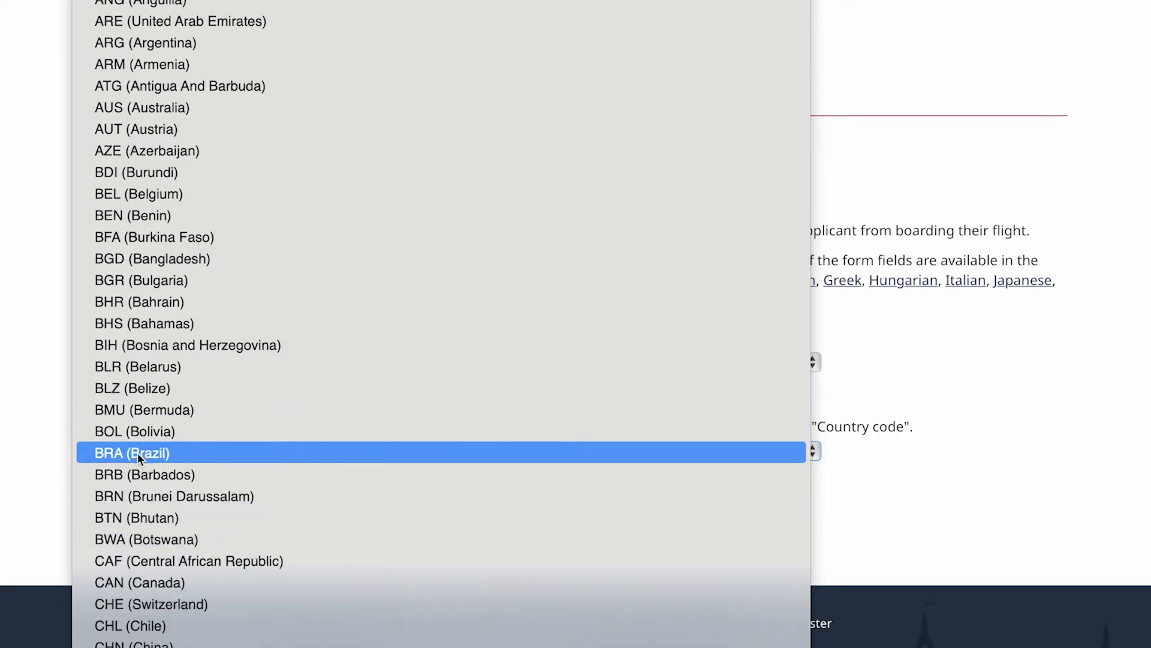
click(138, 458)
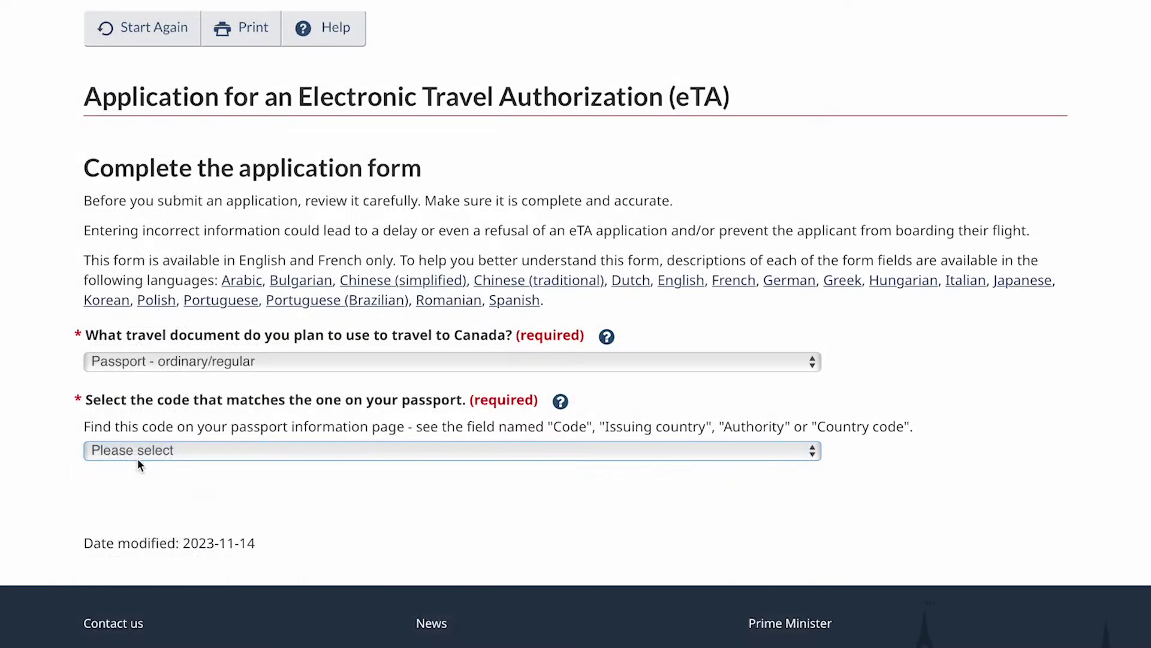
scroll(436, 492, down, 2)
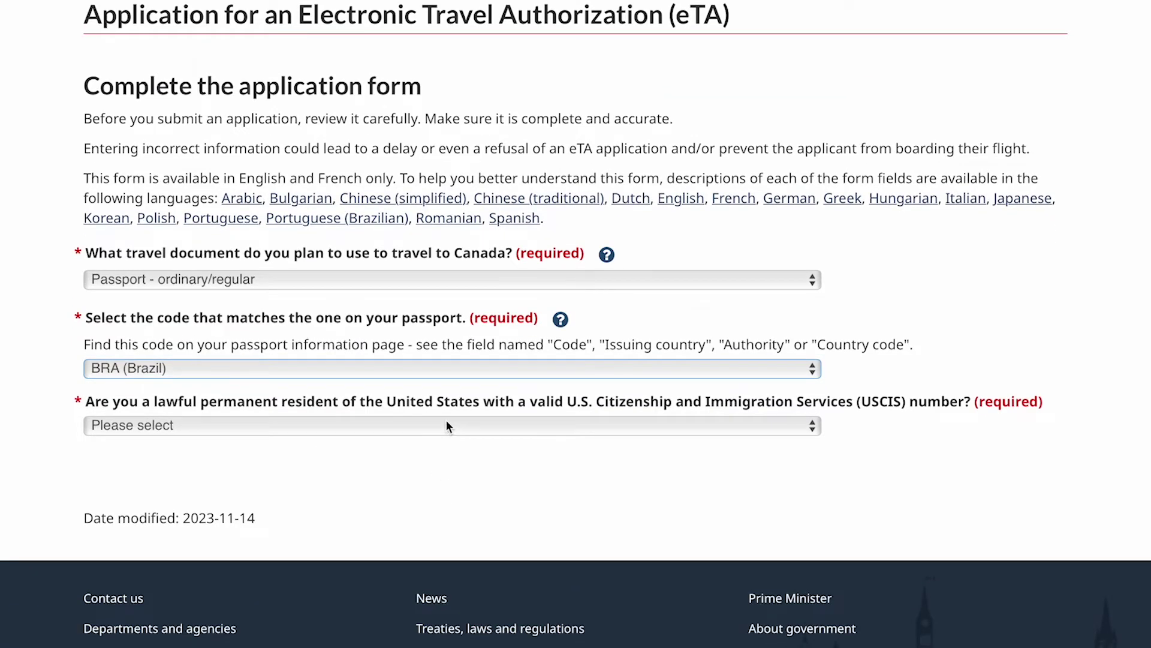
Answer No to being a U.S. lawful permanent resident.
click(447, 427)
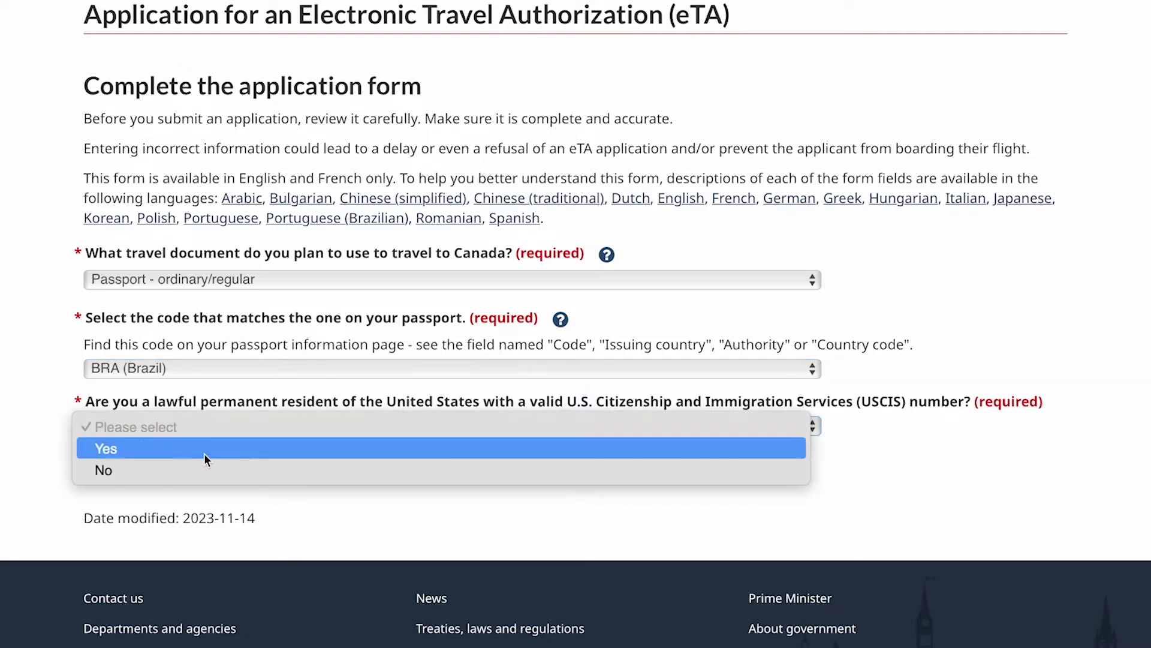
click(153, 469)
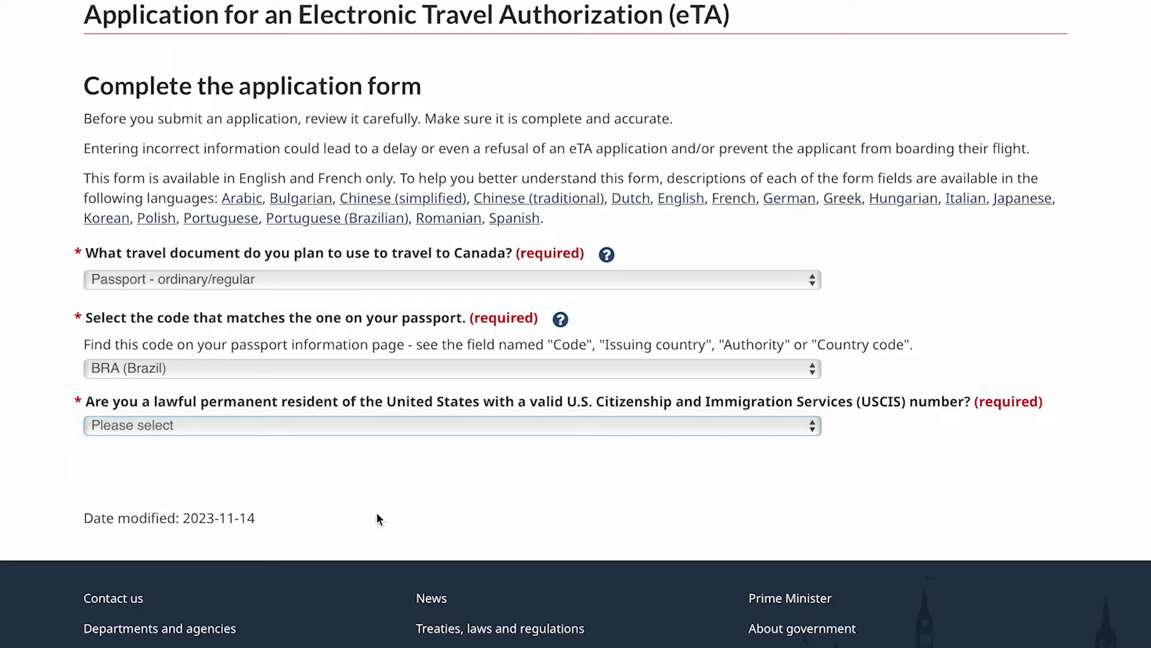
click(376, 513)
scroll(156, 506, down, 3)
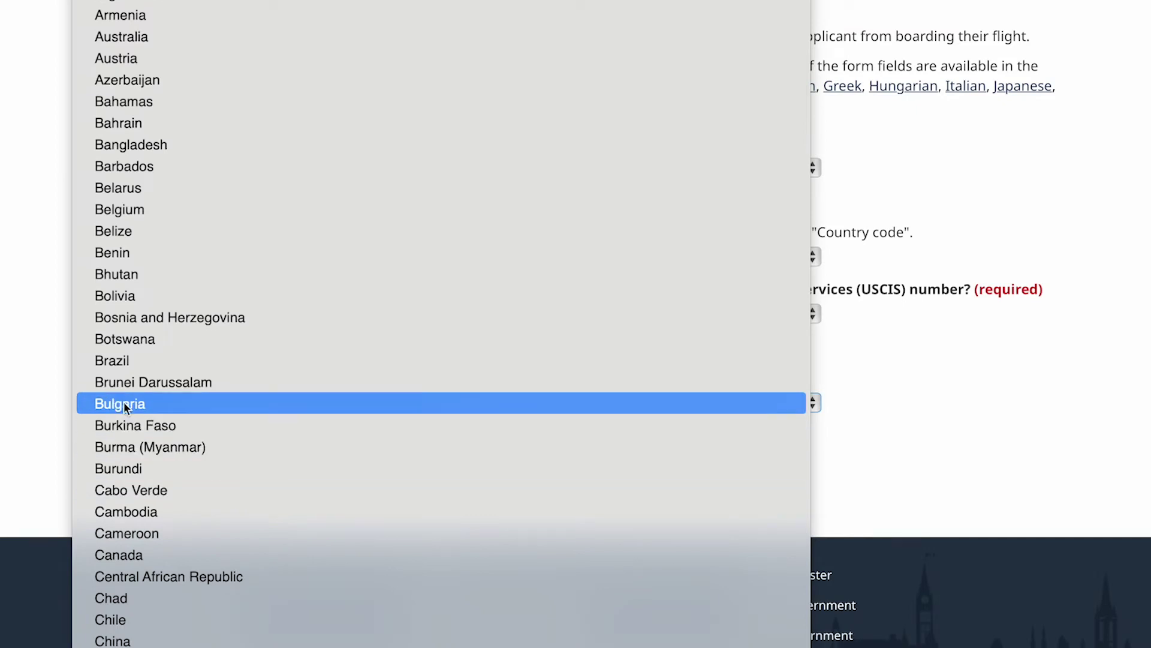
Set passport nationality to Brazil and answer Yes to travelling to Canada by air.
click(128, 362)
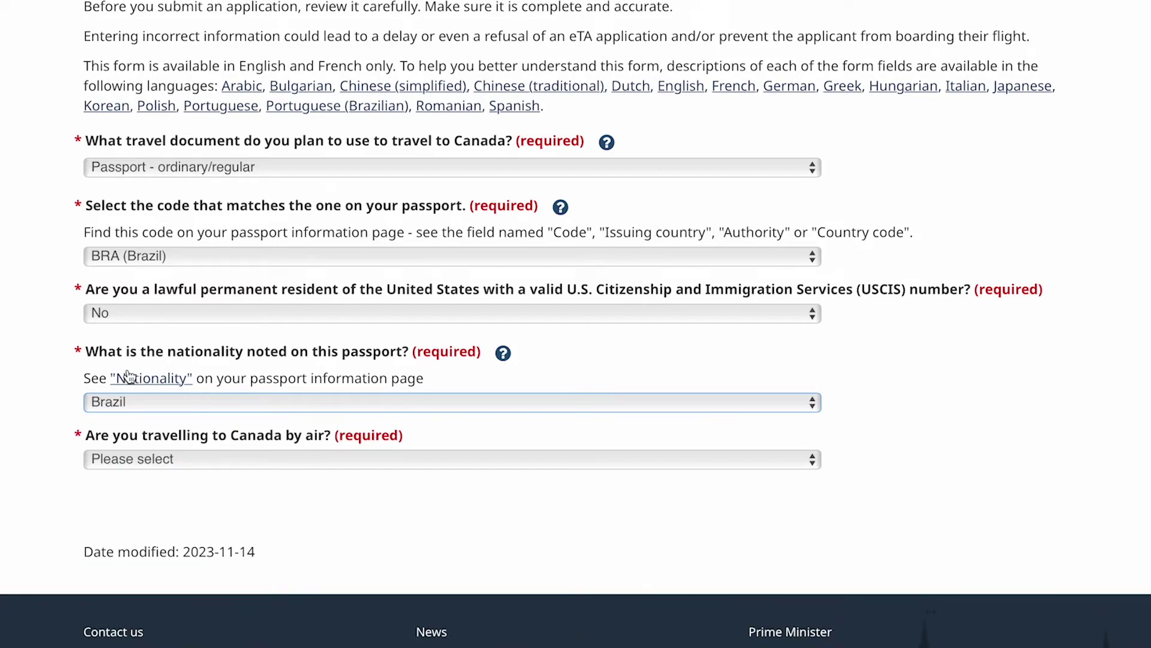
click(298, 459)
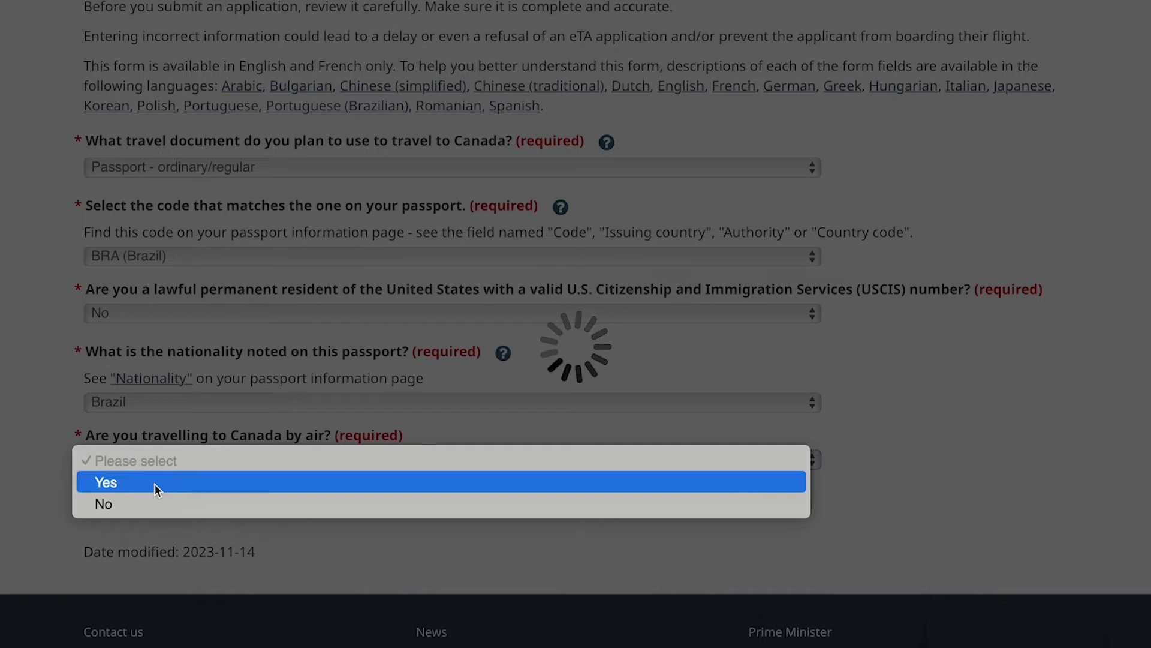
click(154, 483)
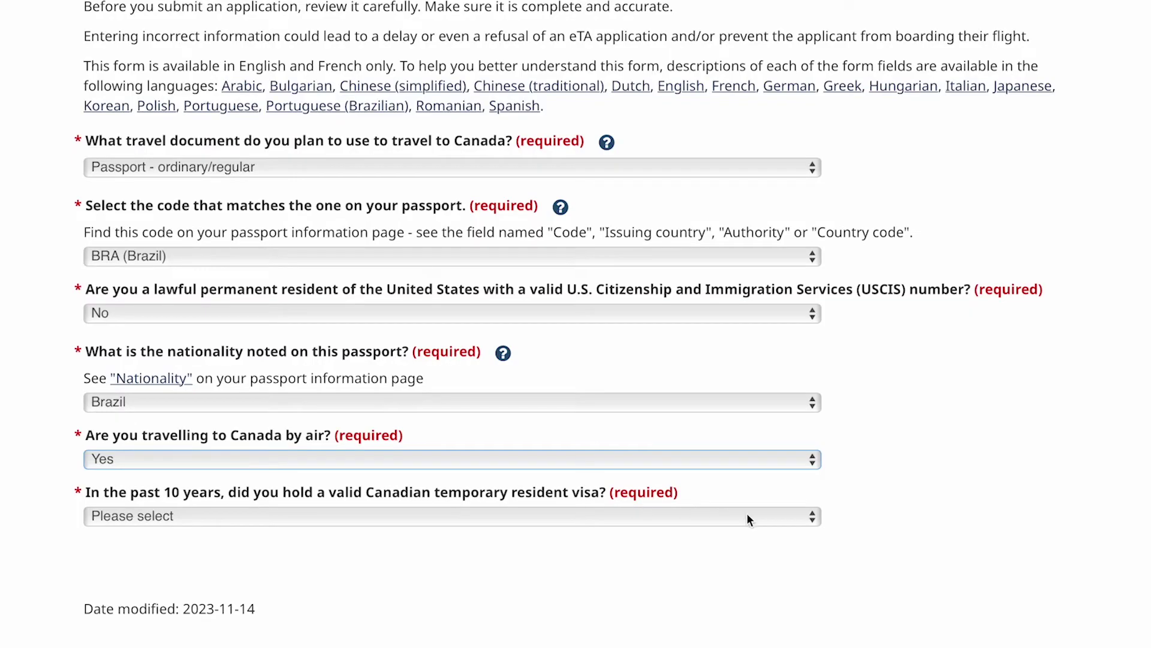
Answer No to past Canadian visa and Yes to holding a U.S. nonimmigrant visa.
scroll(747, 514, down, 2)
scroll(749, 519, down, 1)
scroll(747, 515, left, 1)
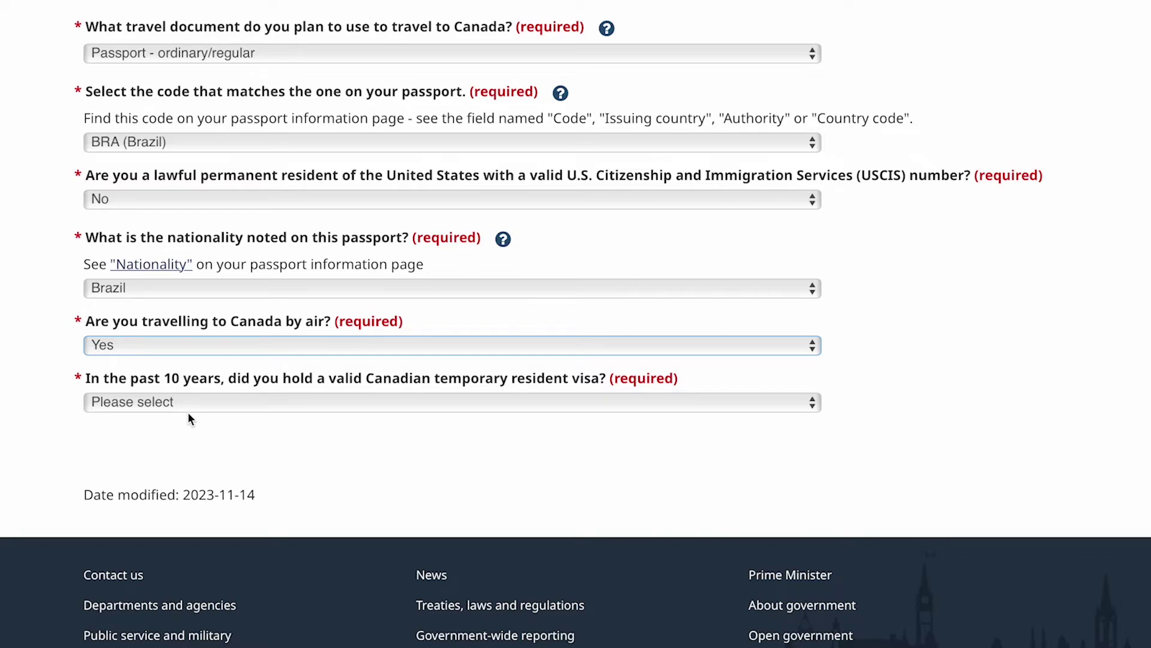
click(193, 411)
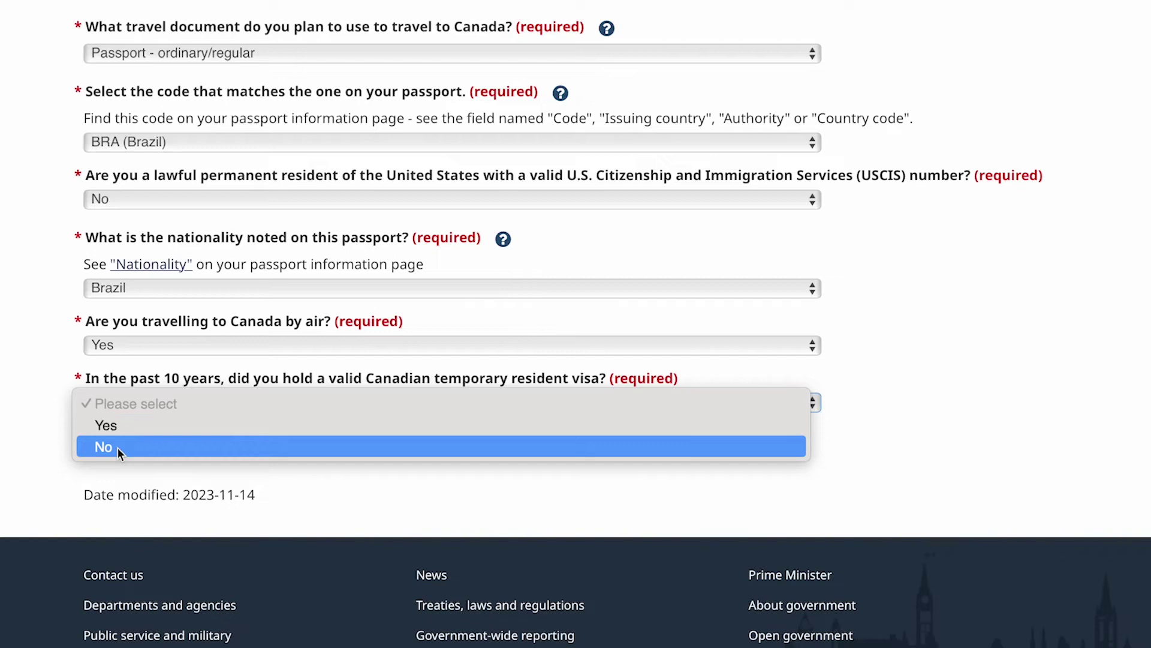
click(118, 448)
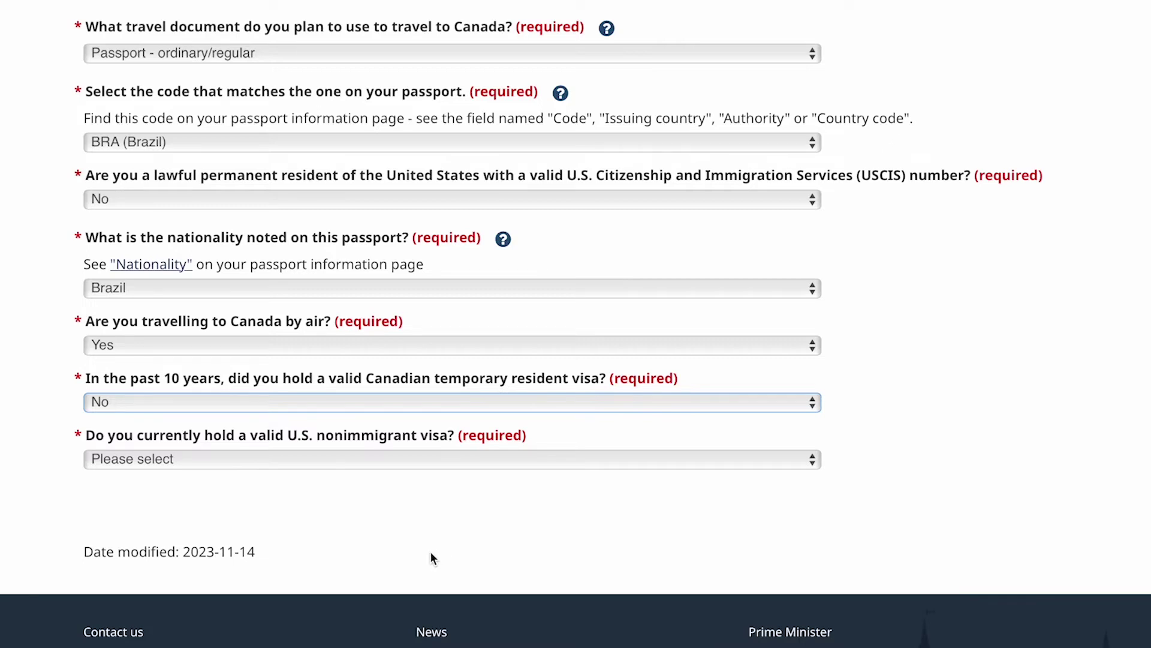
click(268, 458)
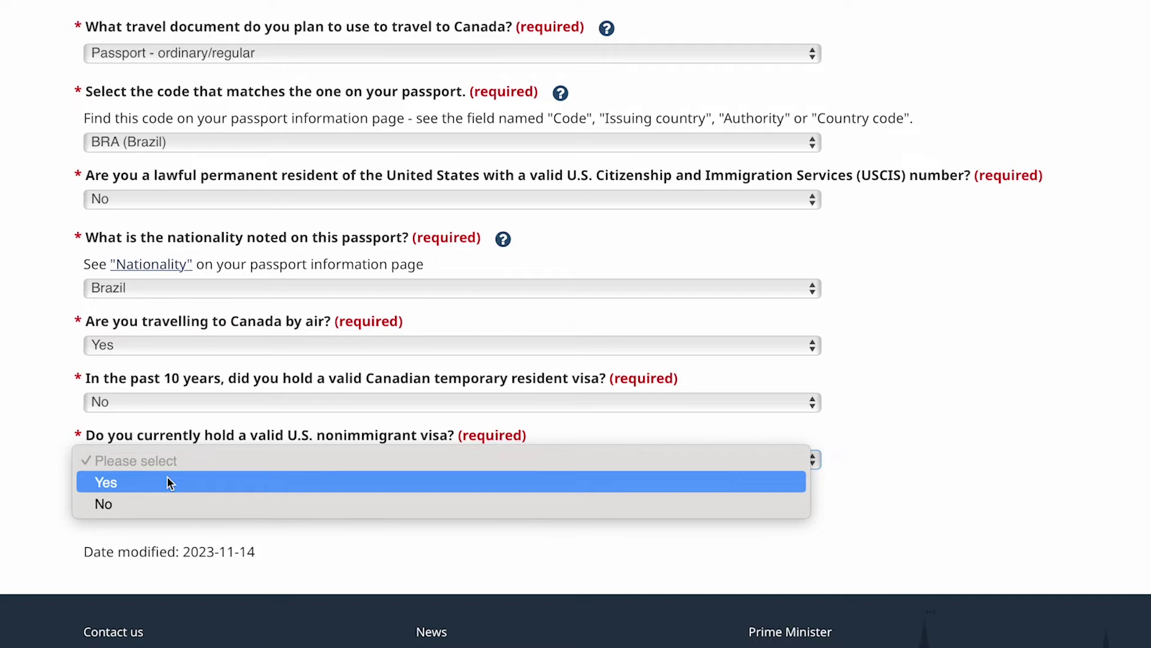
click(168, 482)
scroll(654, 560, down, 2)
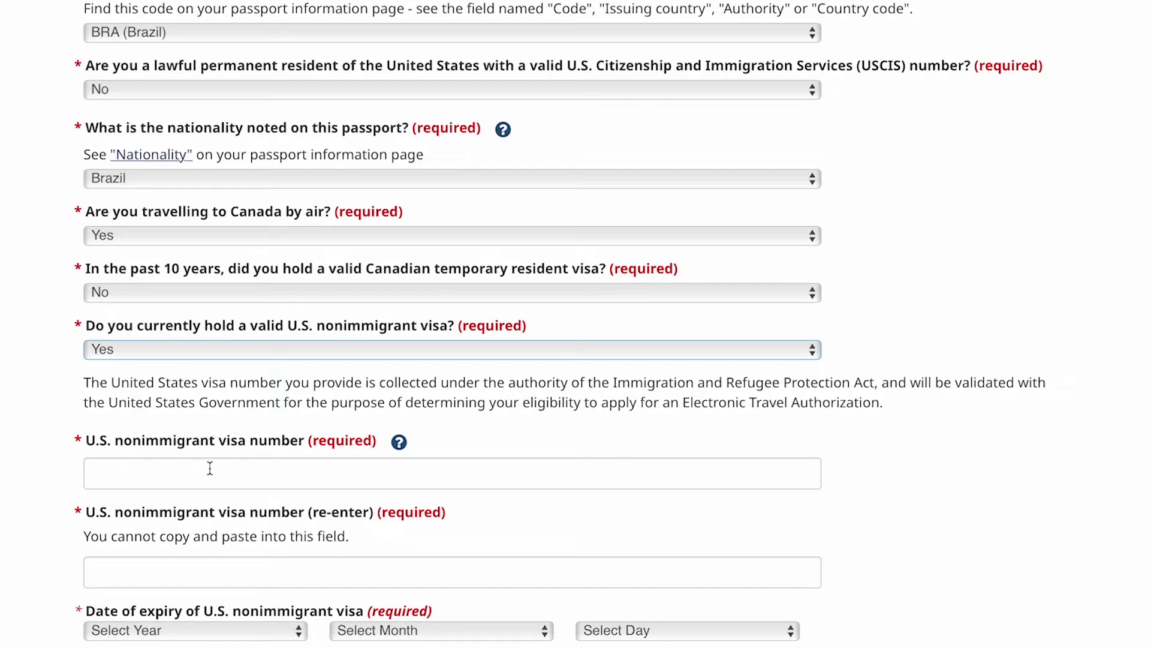
Check the visa-number help, then type the U.S. visa number in both number fields.
click(272, 470)
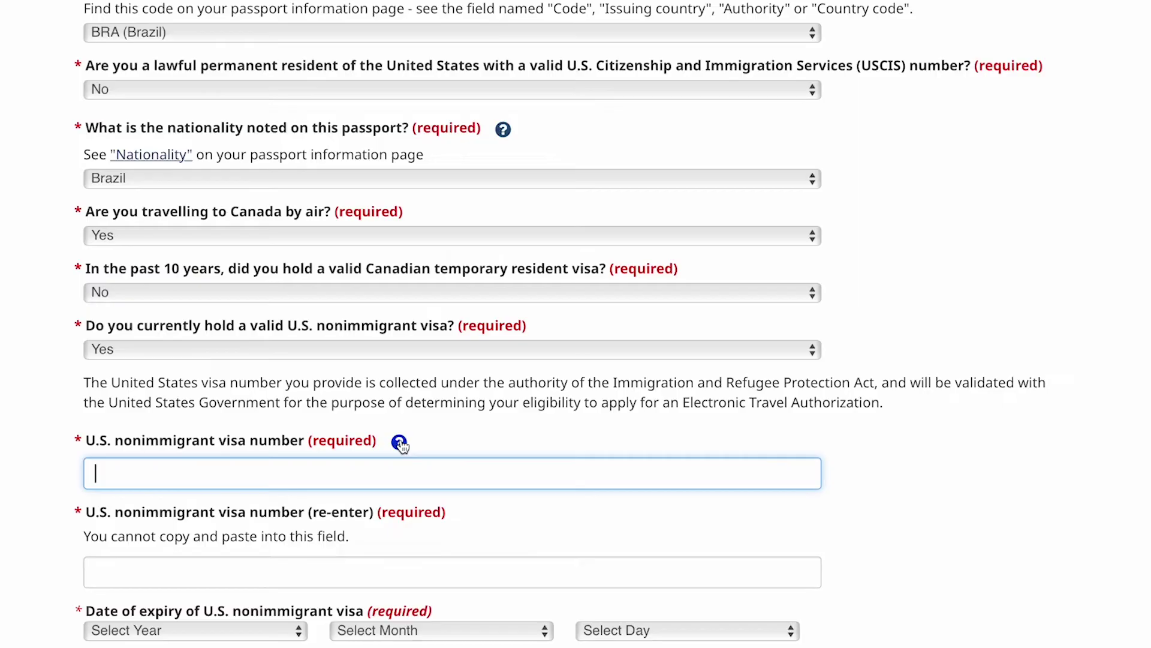
click(399, 443)
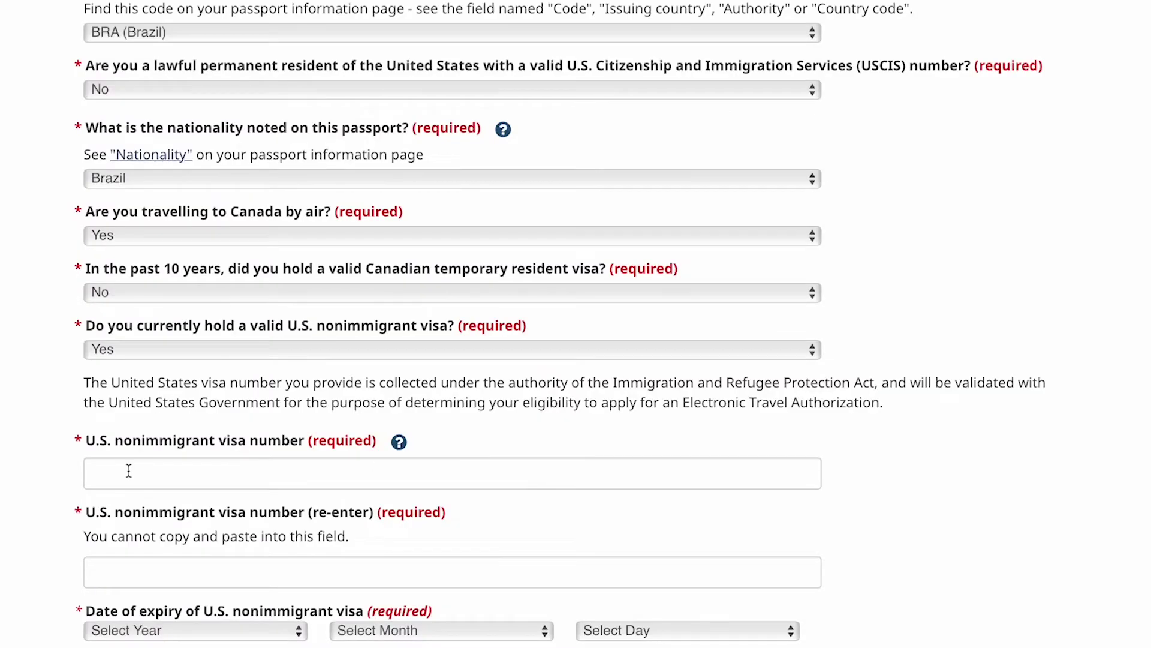
click(129, 470)
key(Caps_Lock)
text(T)
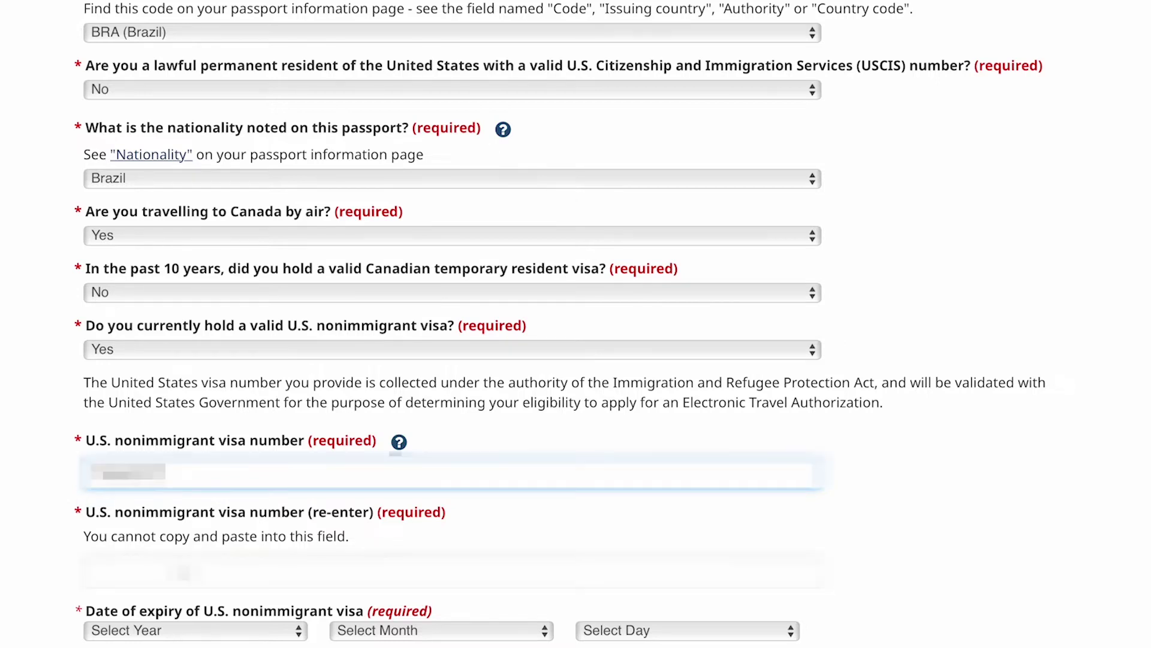
click(184, 572)
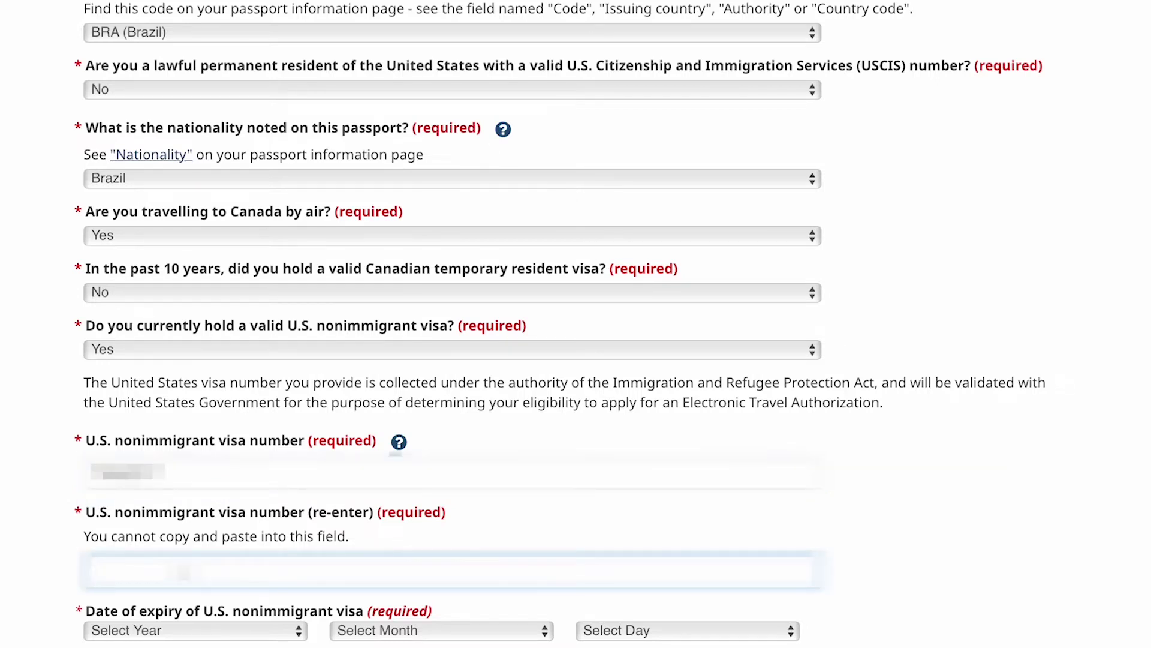
text(T••••)
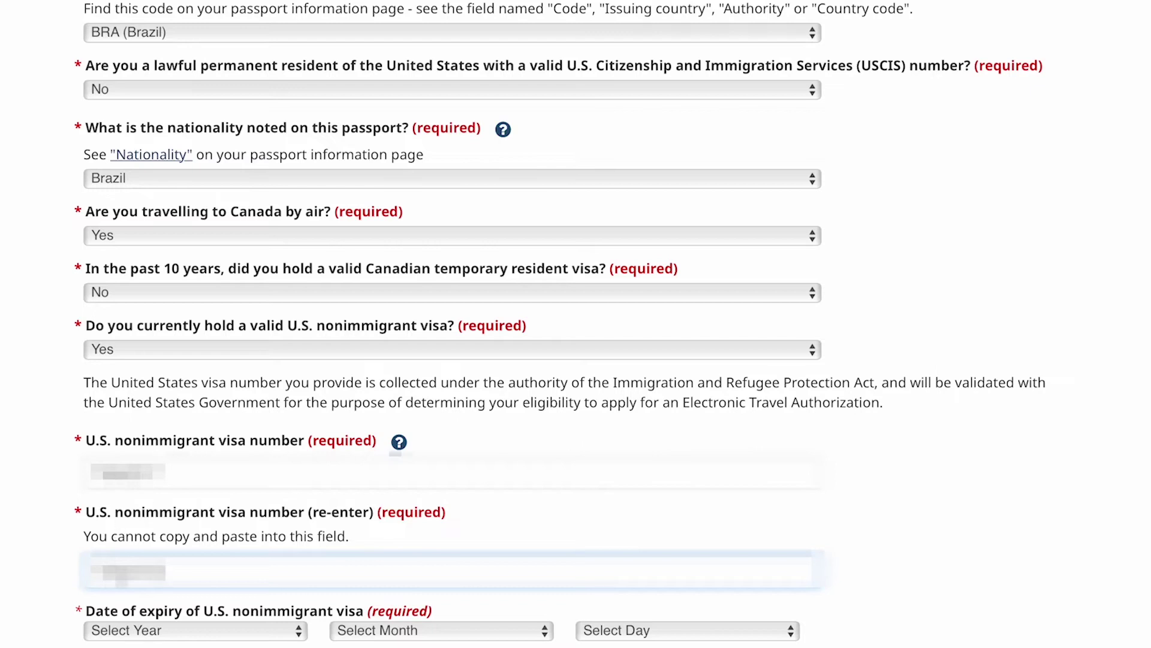
scroll(292, 577, down, 3)
Set the U.S. visa expiry date to 26 April 2033.
click(221, 553)
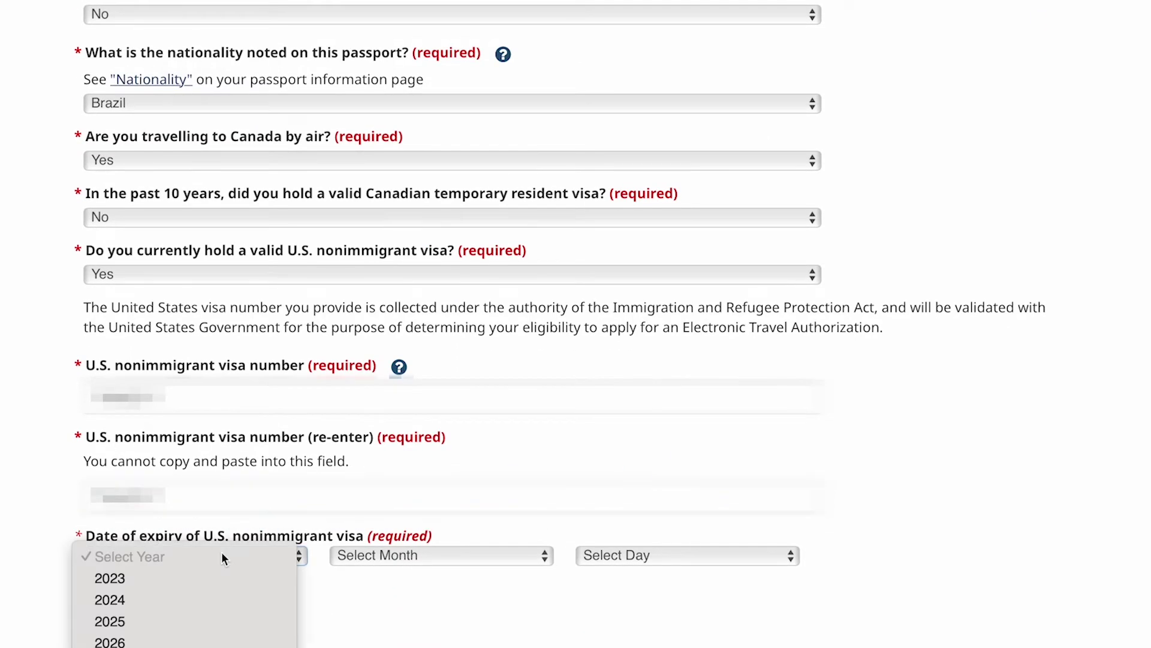
click(184, 576)
click(398, 555)
click(660, 585)
click(639, 555)
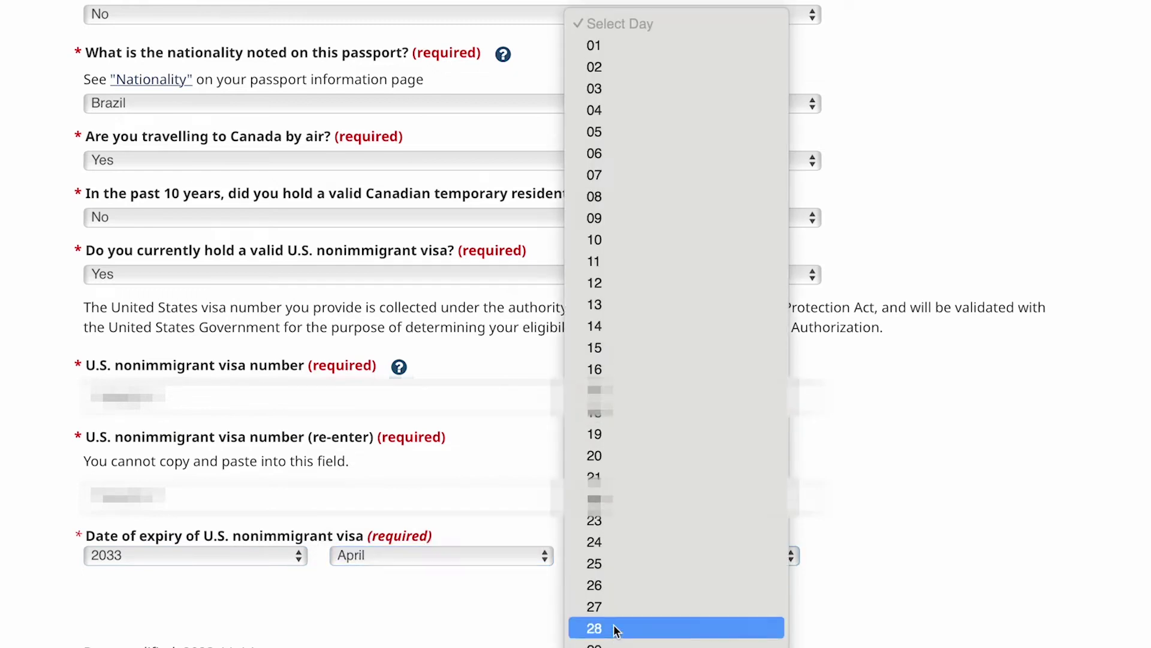
click(544, 591)
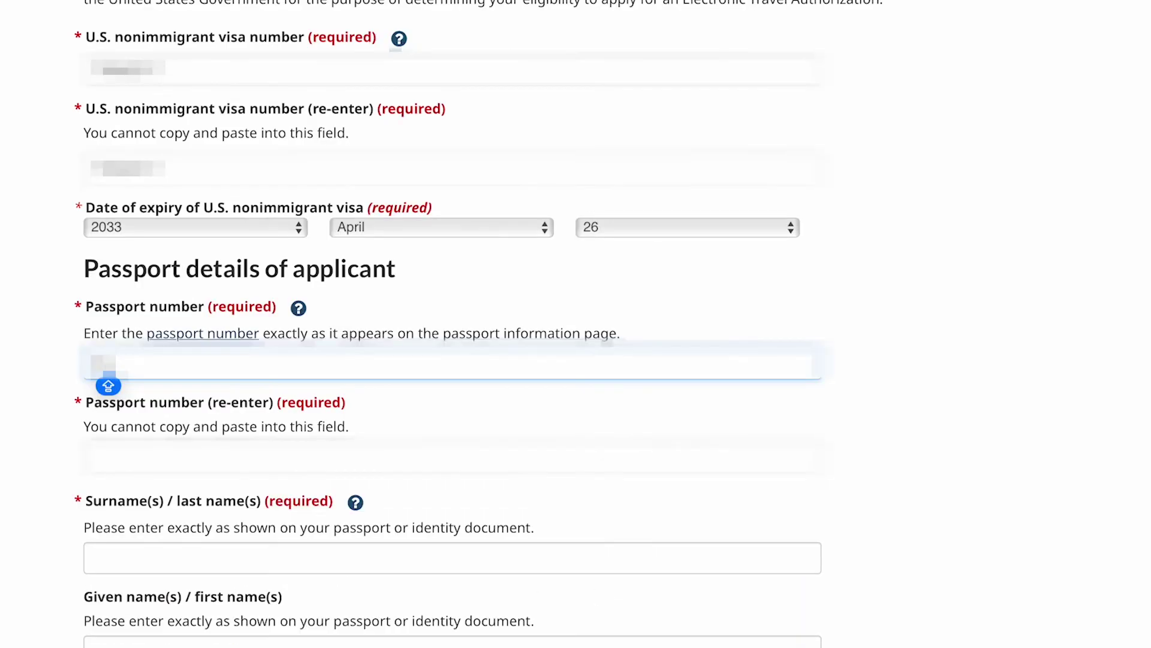
Enter and confirm the passport number, then type the applicant's given name.
text(*****)
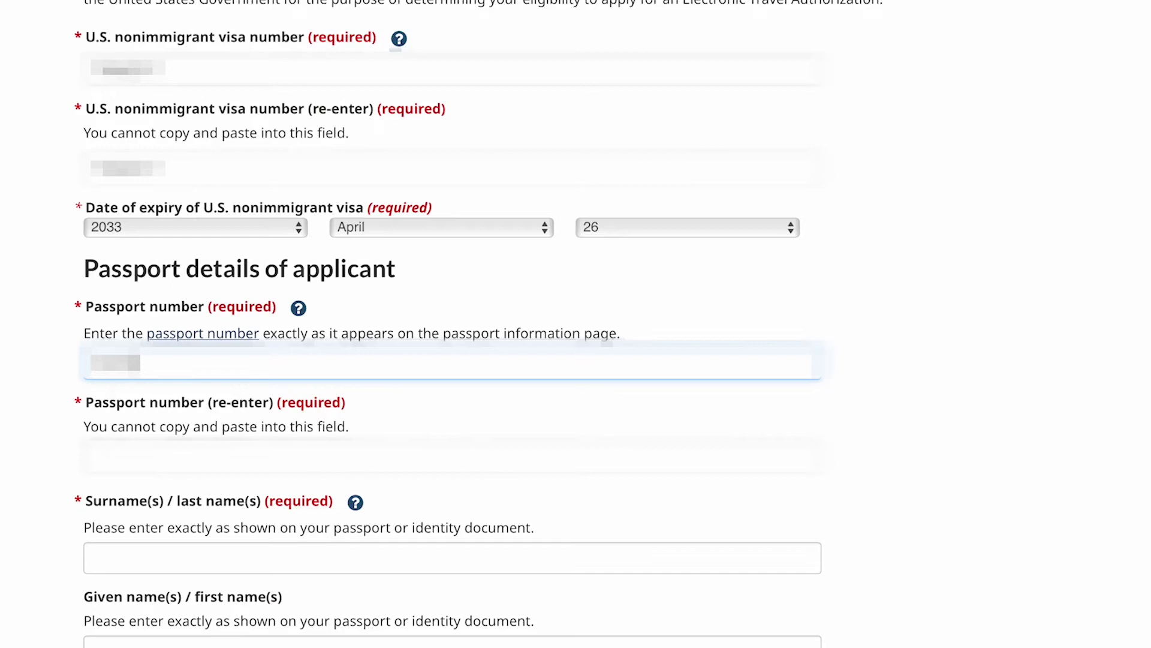
key(Caps_Lock)
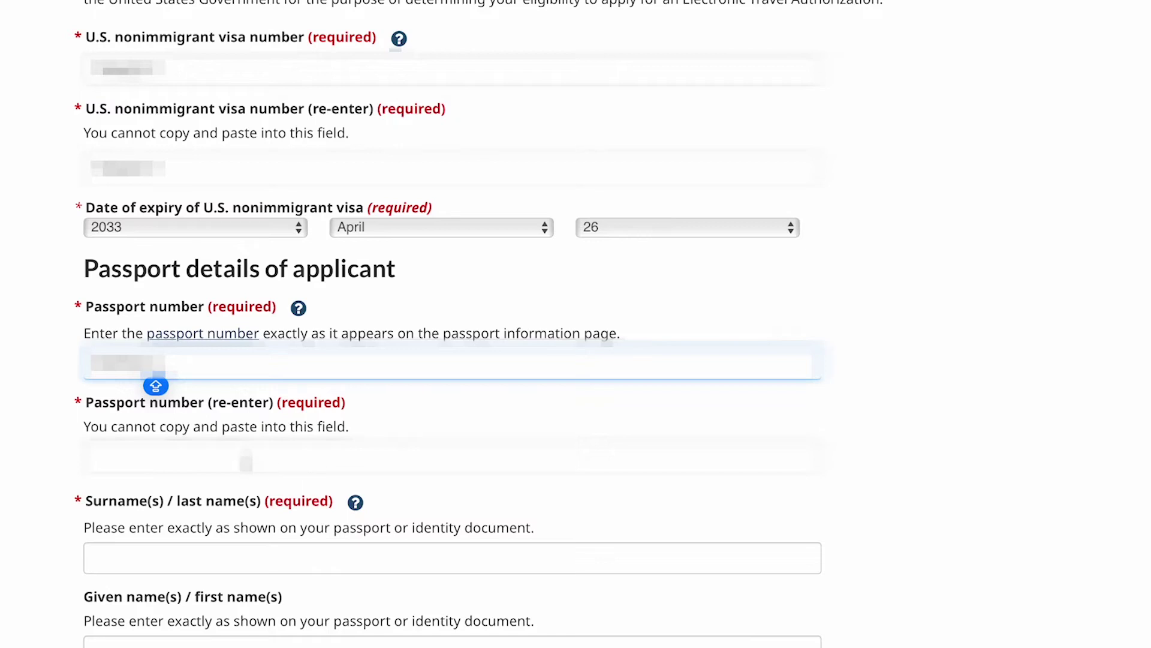
click(246, 460)
text(**)
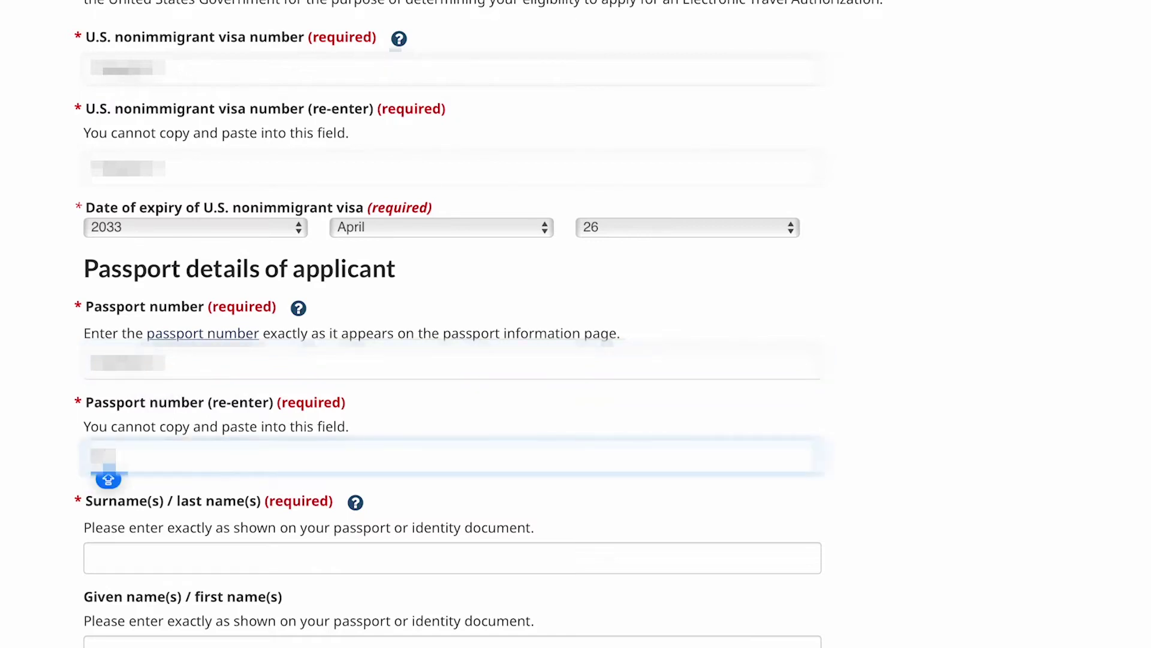
text(****)
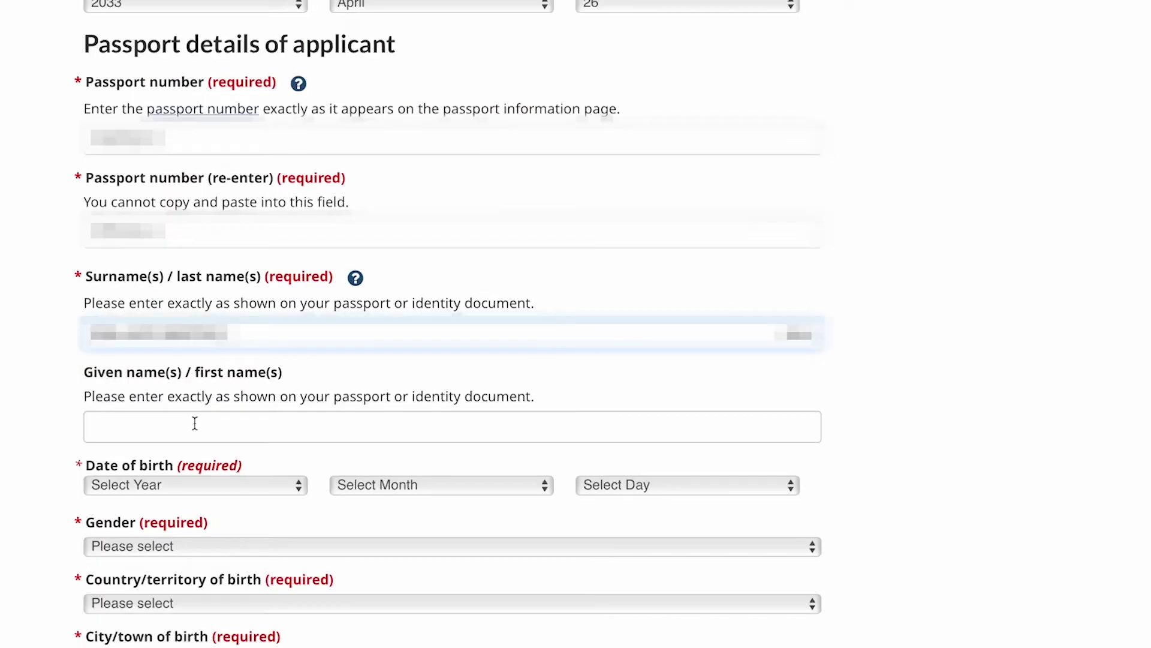
click(194, 424)
text(THAIS)
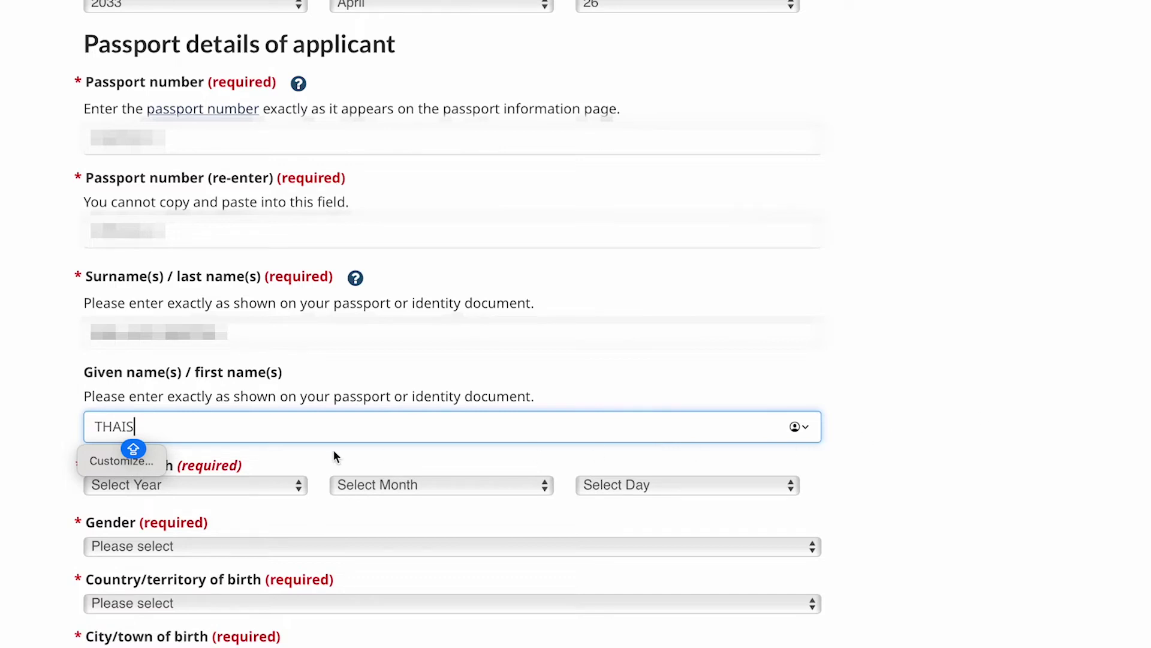
Set the applicant's date of birth using the year, month and day dropdowns.
click(287, 478)
click(5, 426)
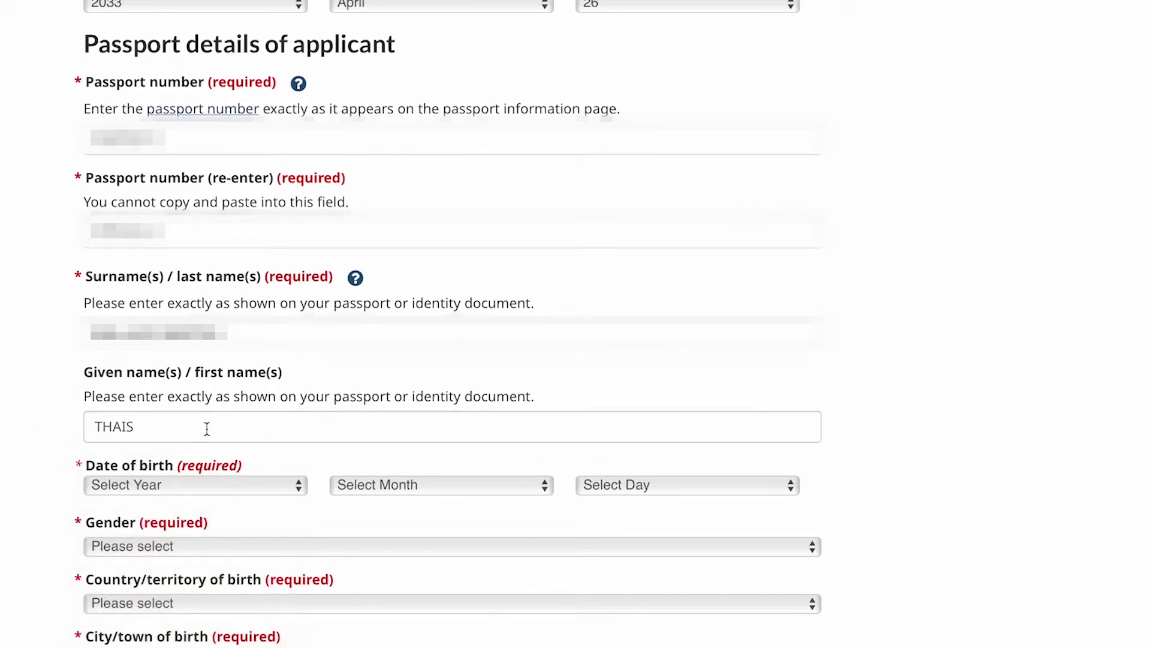
scroll(206, 414, down, 3)
click(192, 372)
scroll(134, 488, down, 10)
click(132, 438)
click(443, 372)
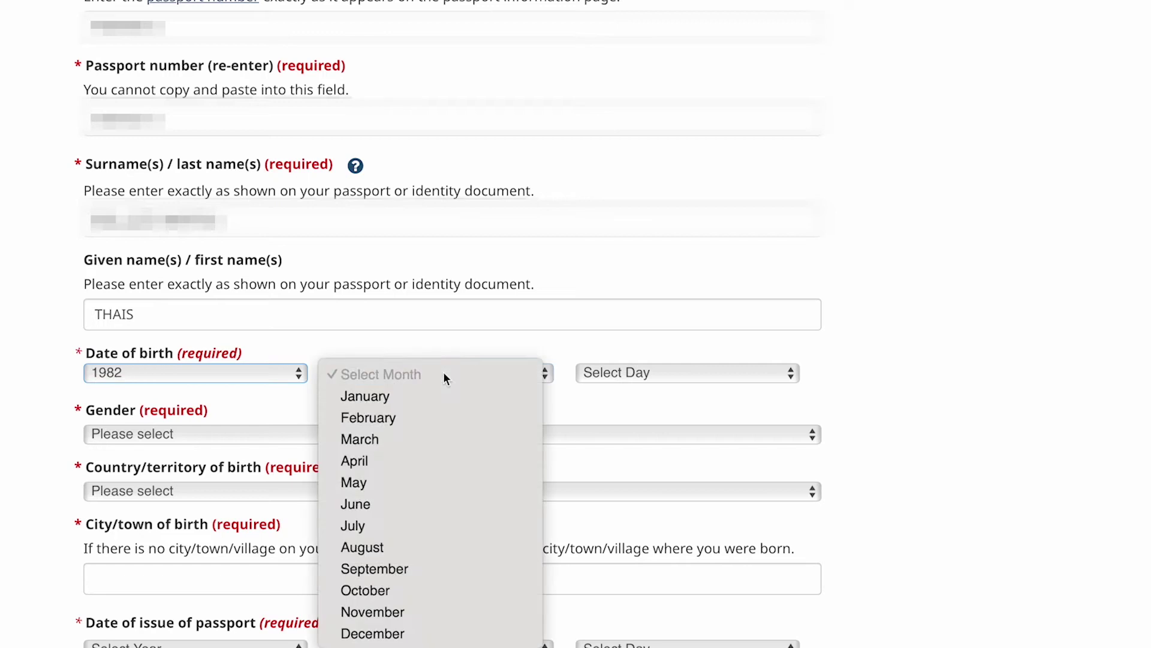
click(420, 546)
click(609, 372)
click(606, 547)
scroll(642, 408, down, 3)
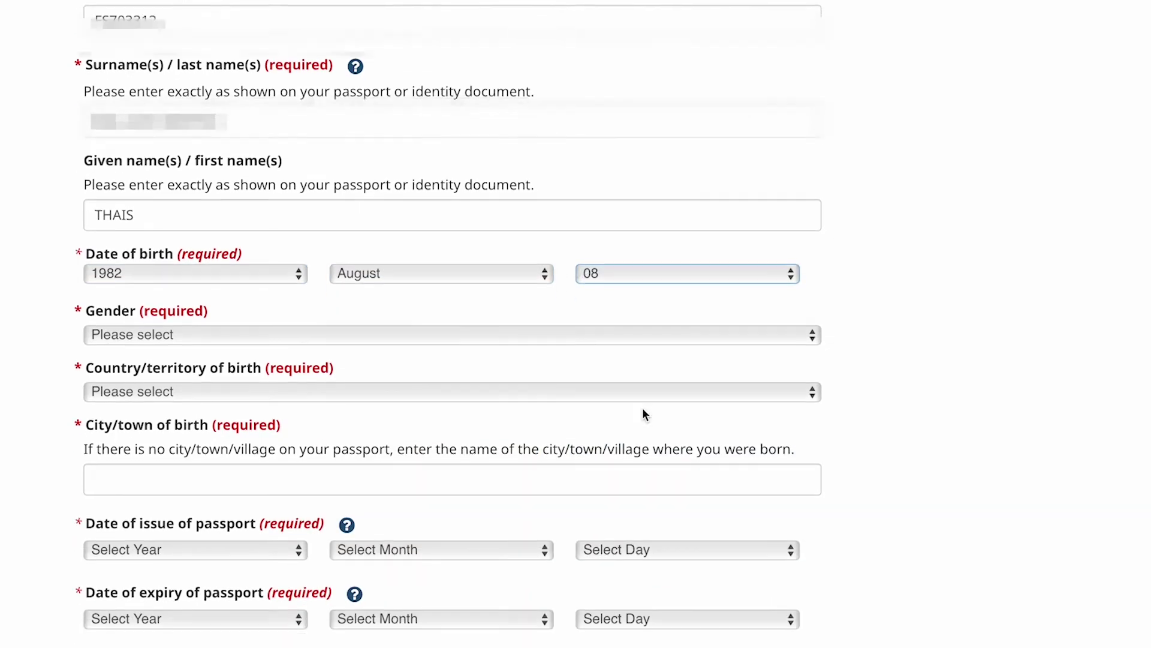
Set gender to Female, country of birth to Brazil, and enter the city of birth.
click(319, 314)
click(203, 338)
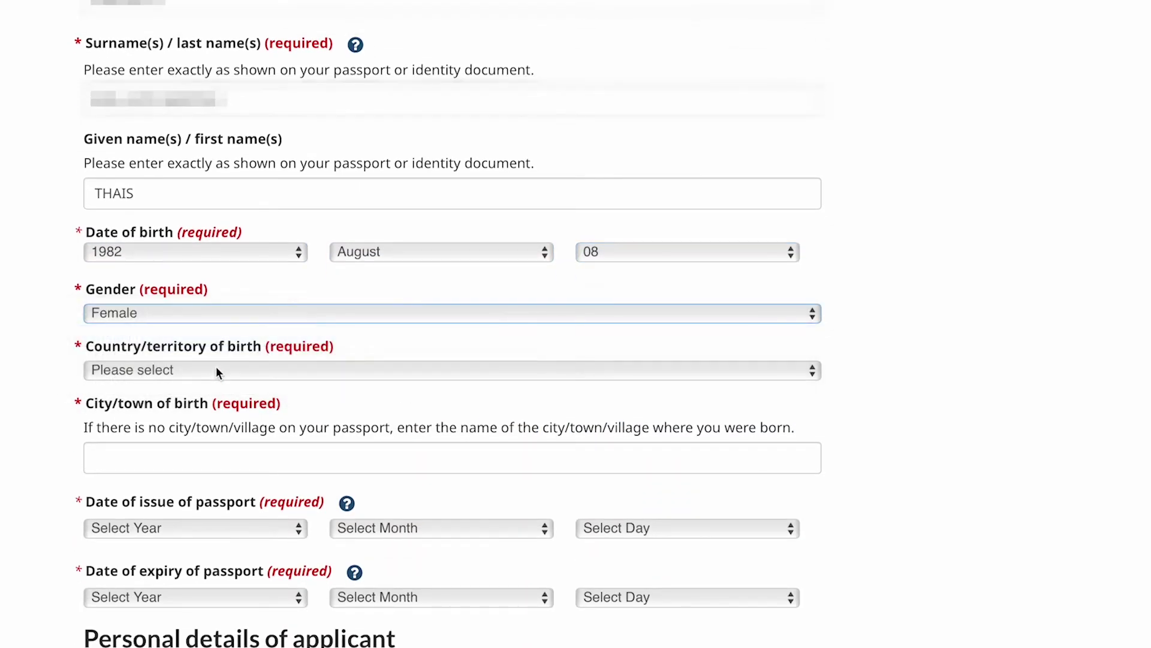
click(217, 369)
scroll(178, 470, down, 5)
click(131, 391)
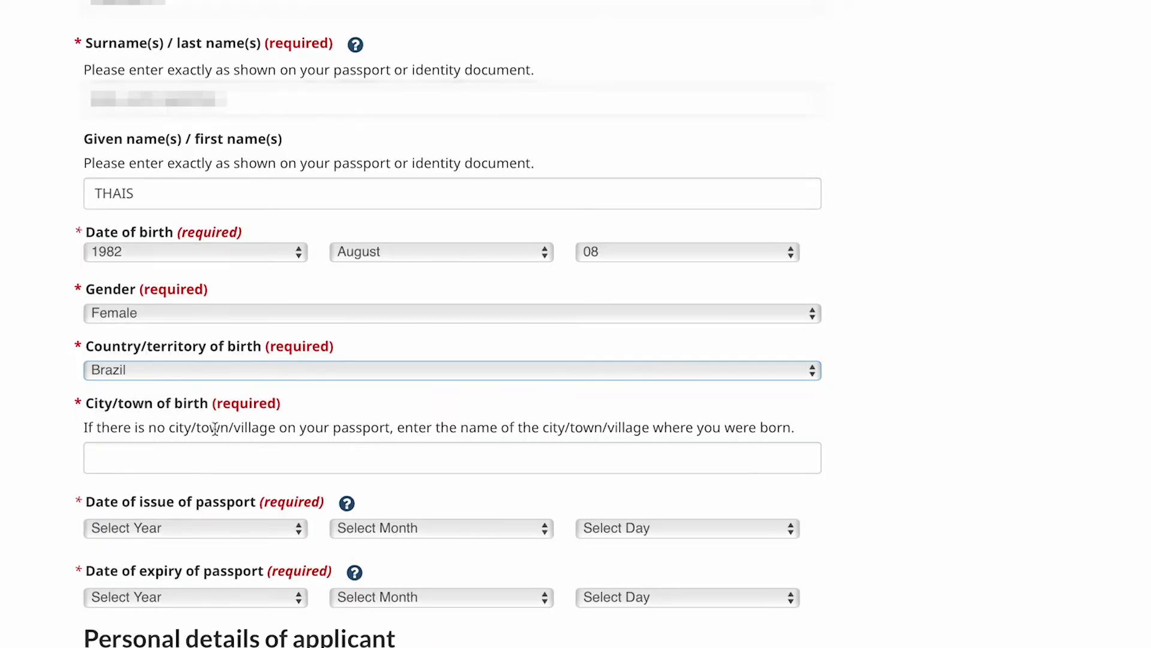
click(343, 459)
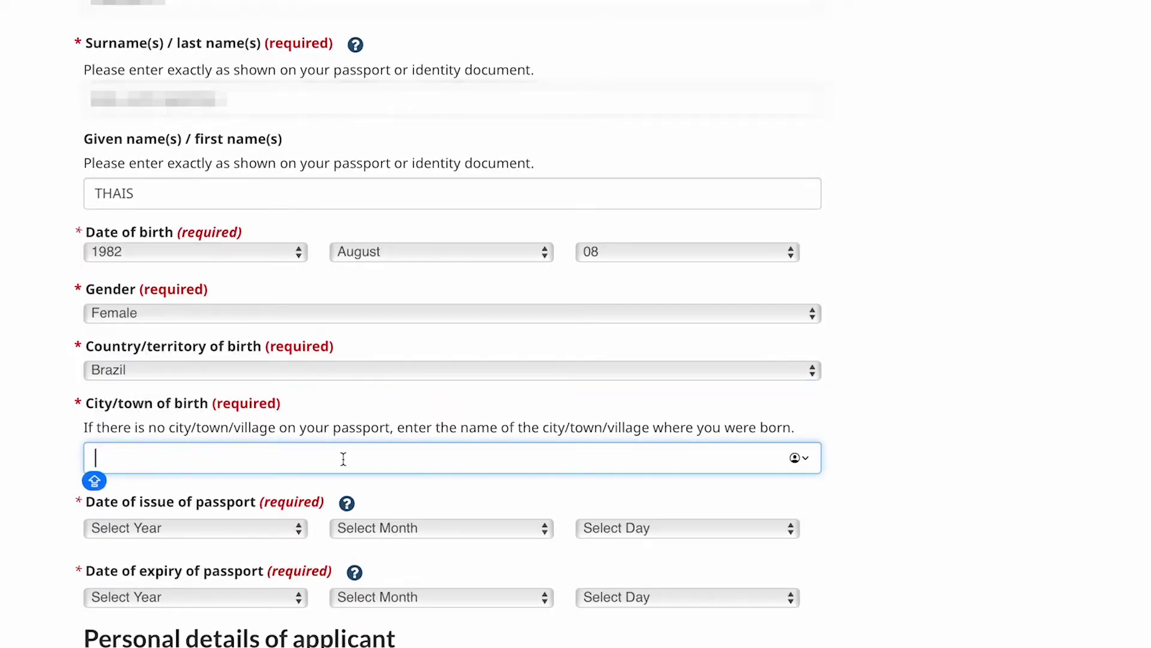
text(OSASCO)
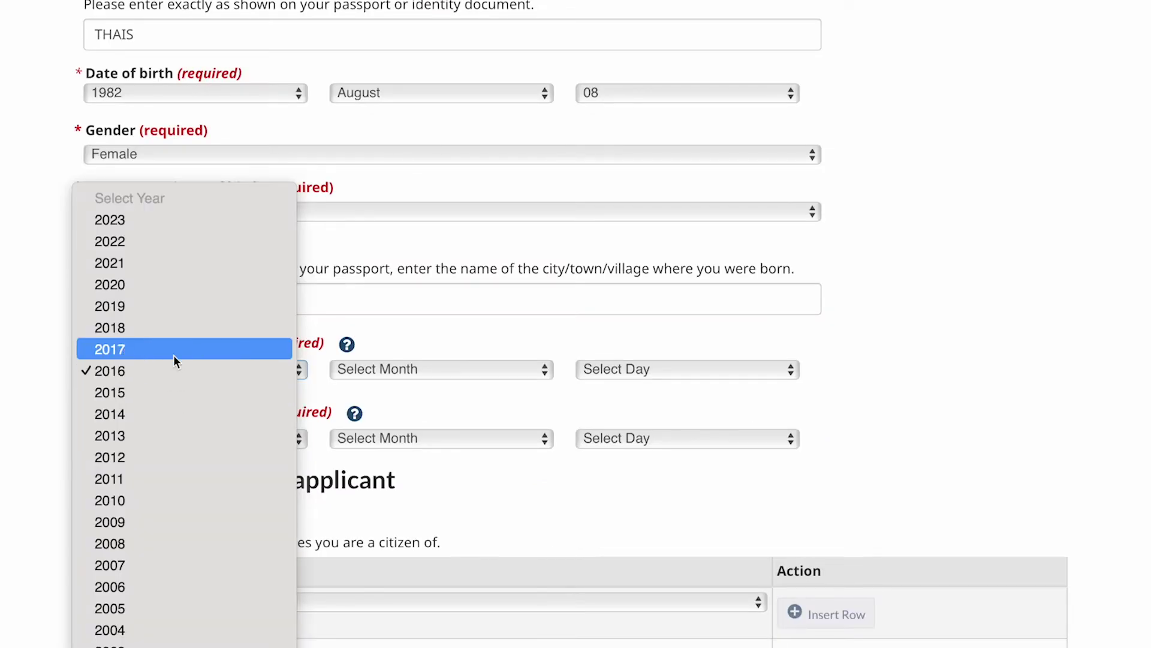
Set the passport date of issue to 10 March 2017.
click(124, 349)
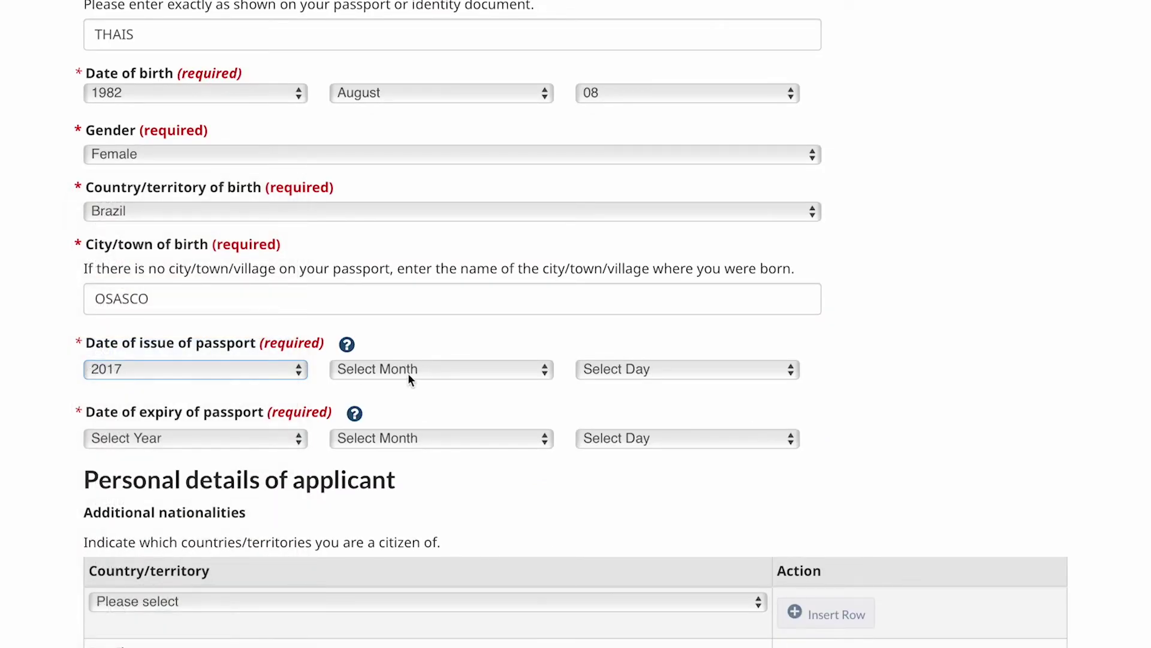
click(400, 373)
click(425, 435)
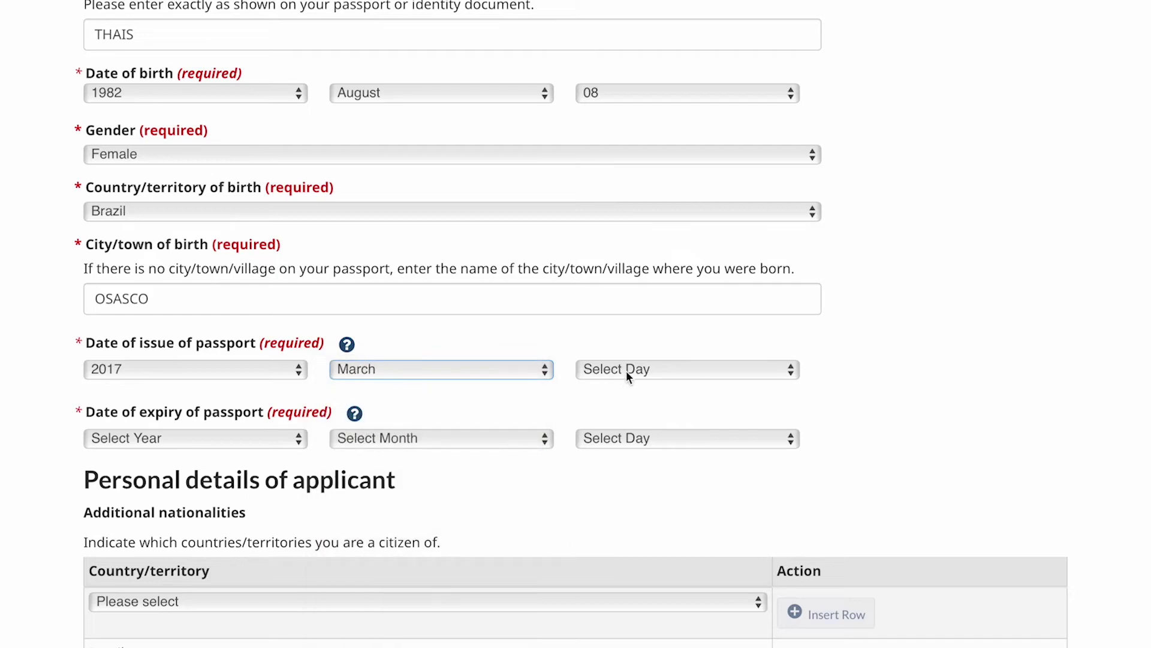
click(626, 370)
click(533, 436)
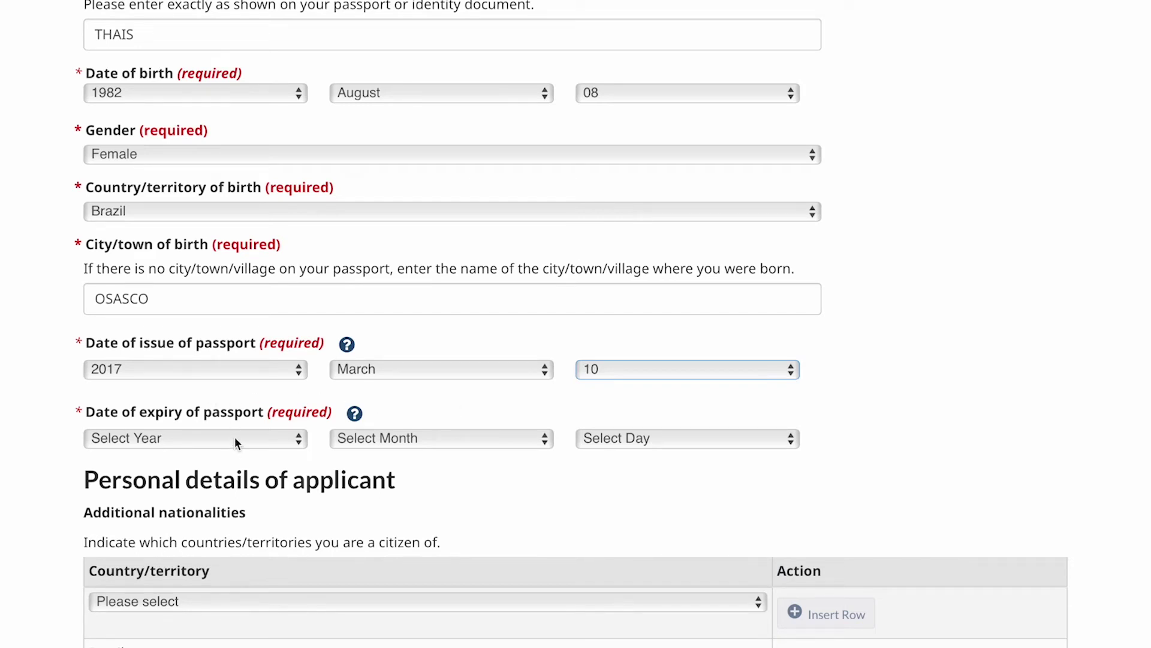
Set the passport date of expiry to 09 March 2027.
click(420, 438)
click(419, 504)
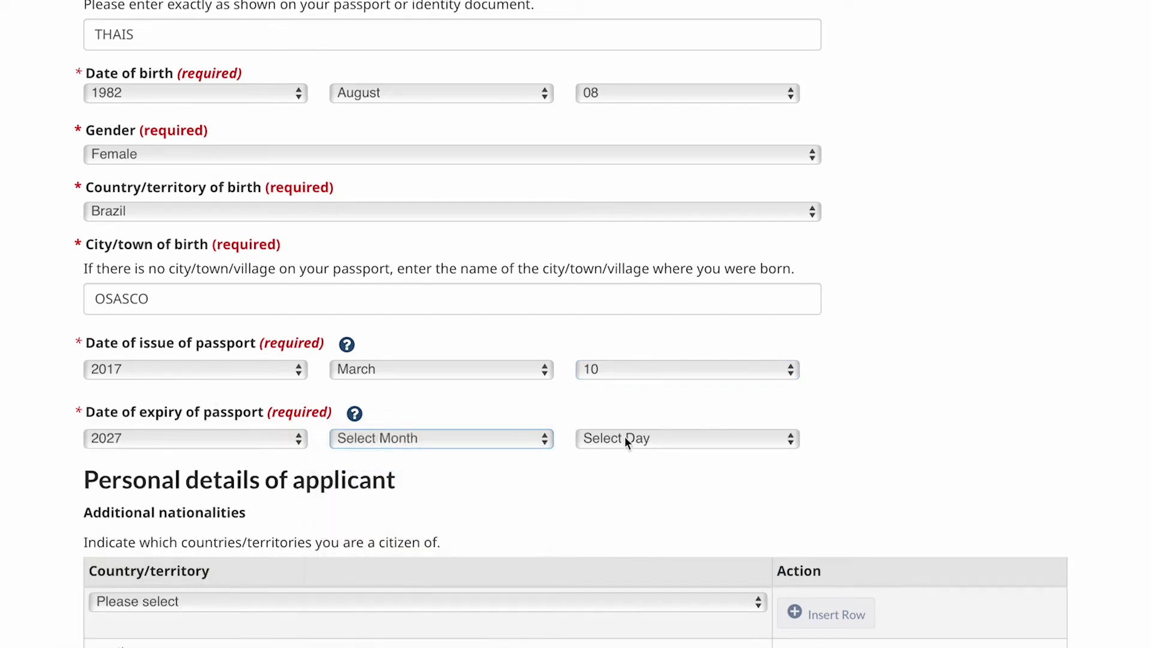
click(625, 436)
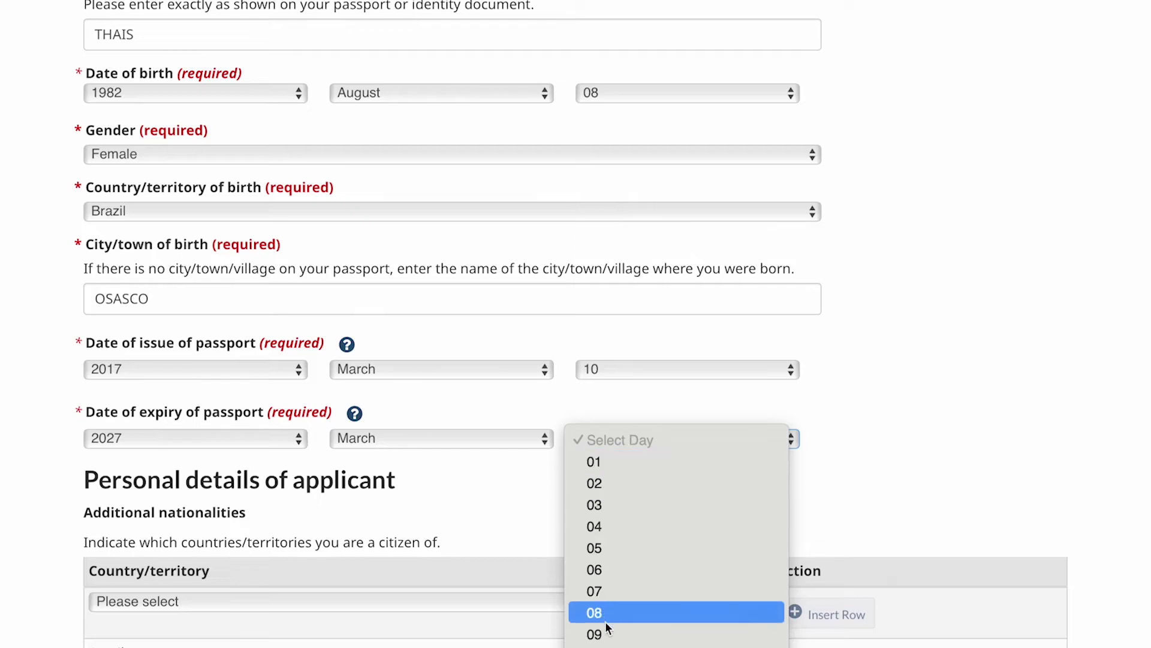
click(633, 631)
scroll(775, 470, down, 1)
scroll(775, 470, down, 2)
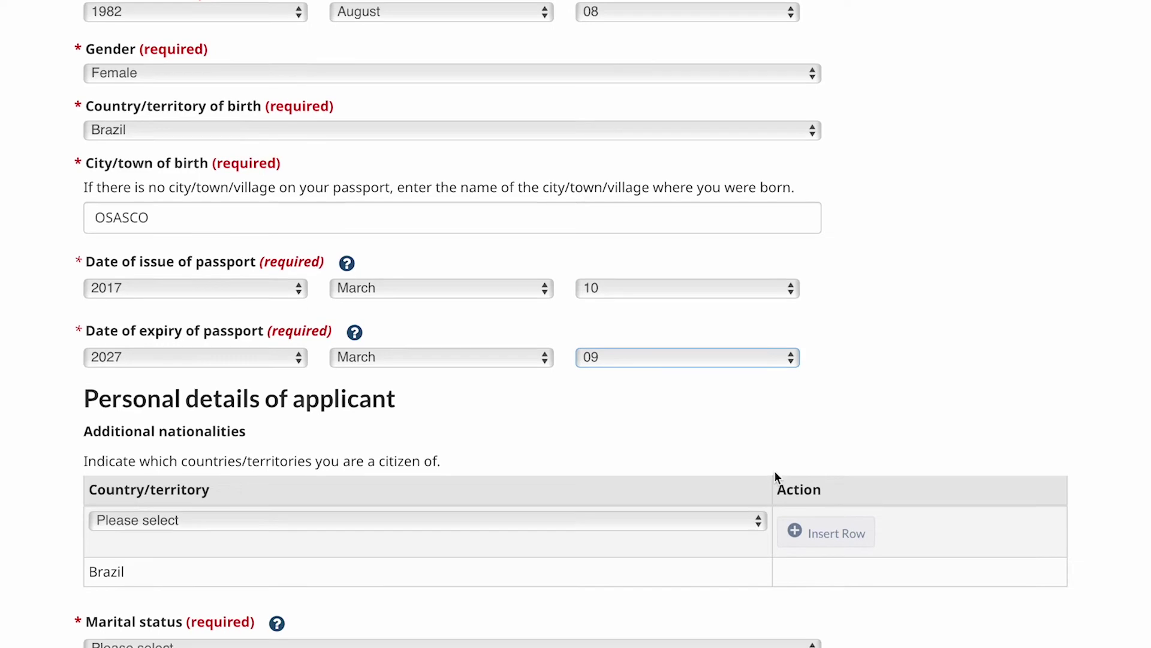
scroll(775, 477, down, 1)
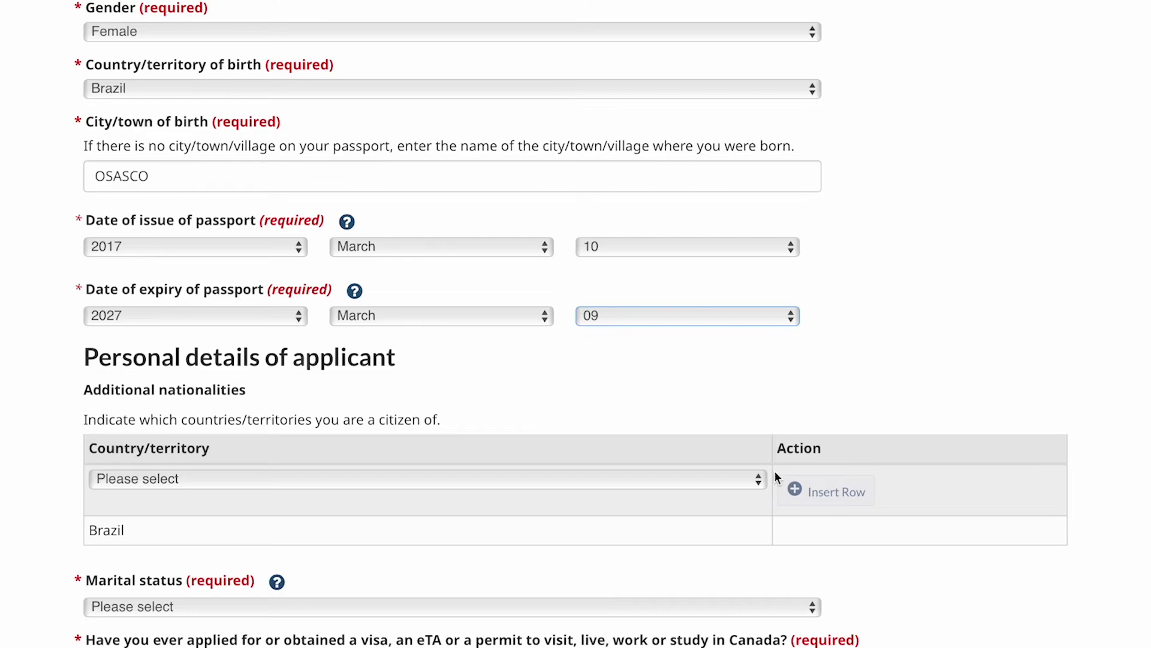
scroll(775, 472, down, 1)
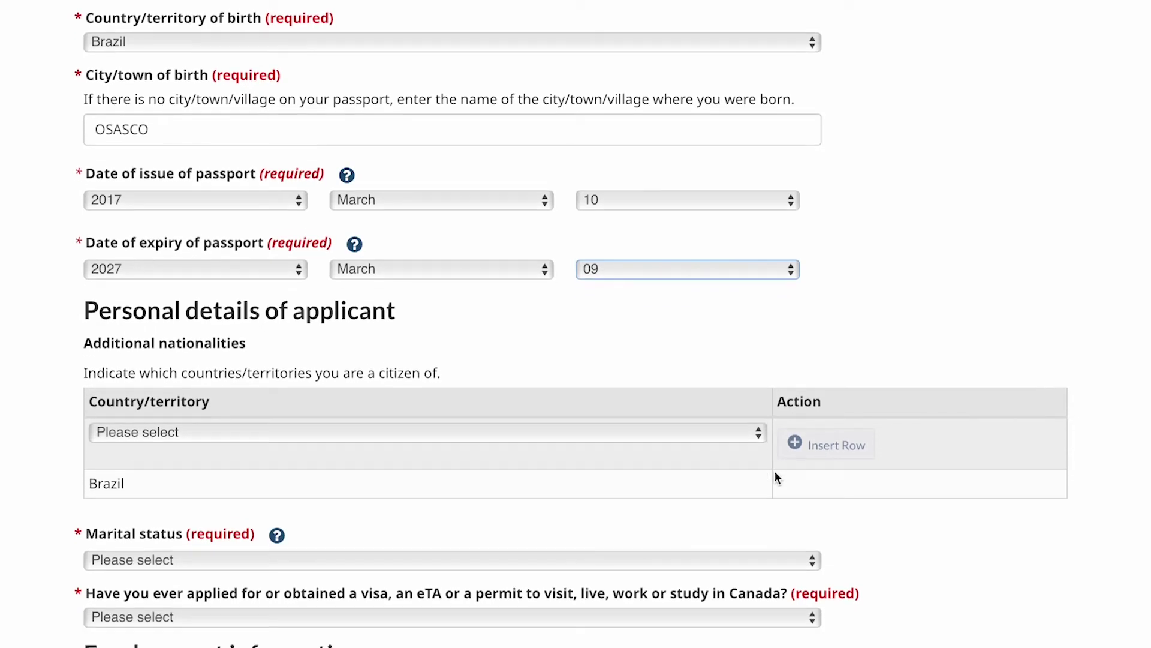
scroll(774, 478, down, 1)
scroll(775, 472, down, 1)
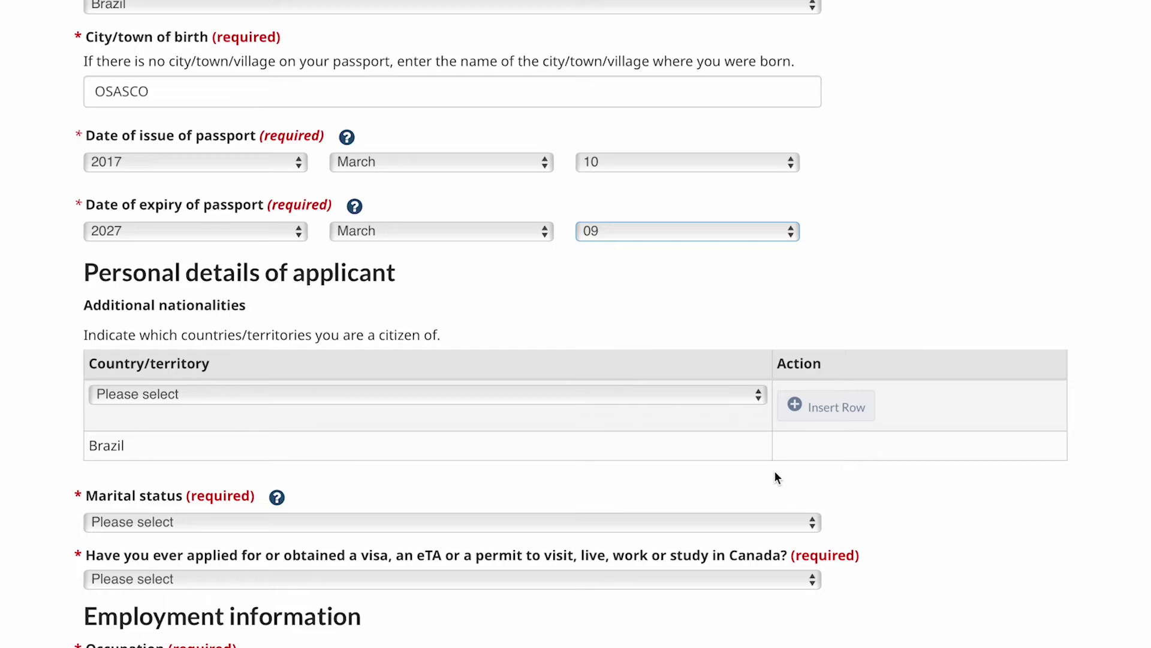
scroll(775, 473, down, 1)
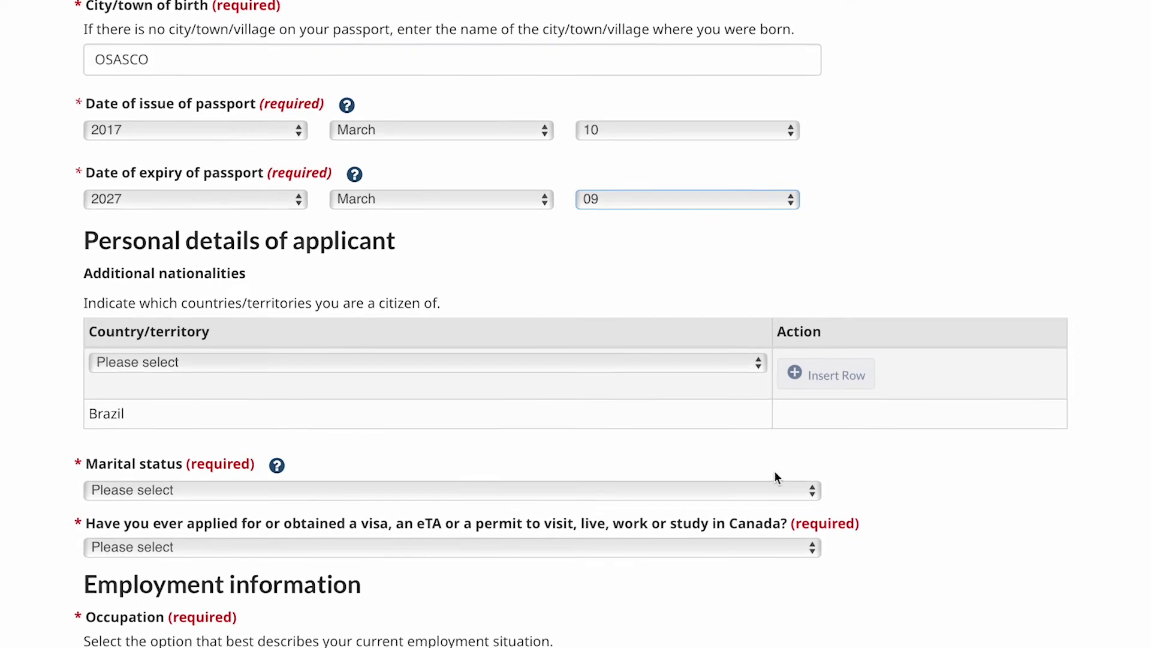
scroll(774, 473, down, 2)
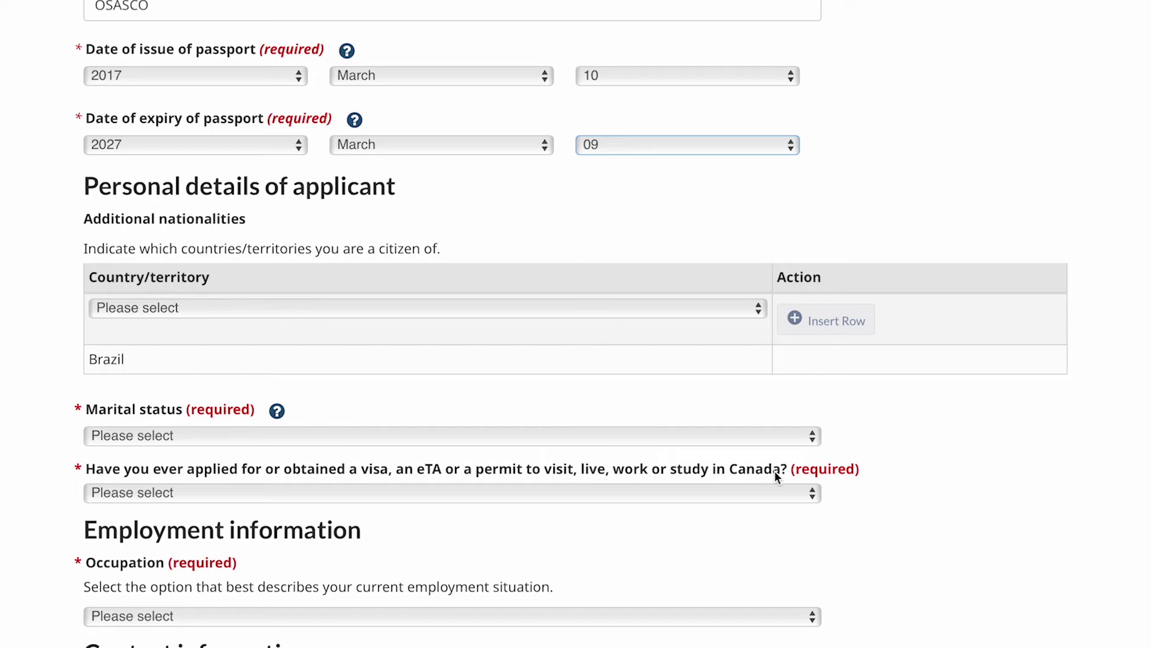
Set the marital status to Married.
scroll(774, 474, down, 5)
click(198, 260)
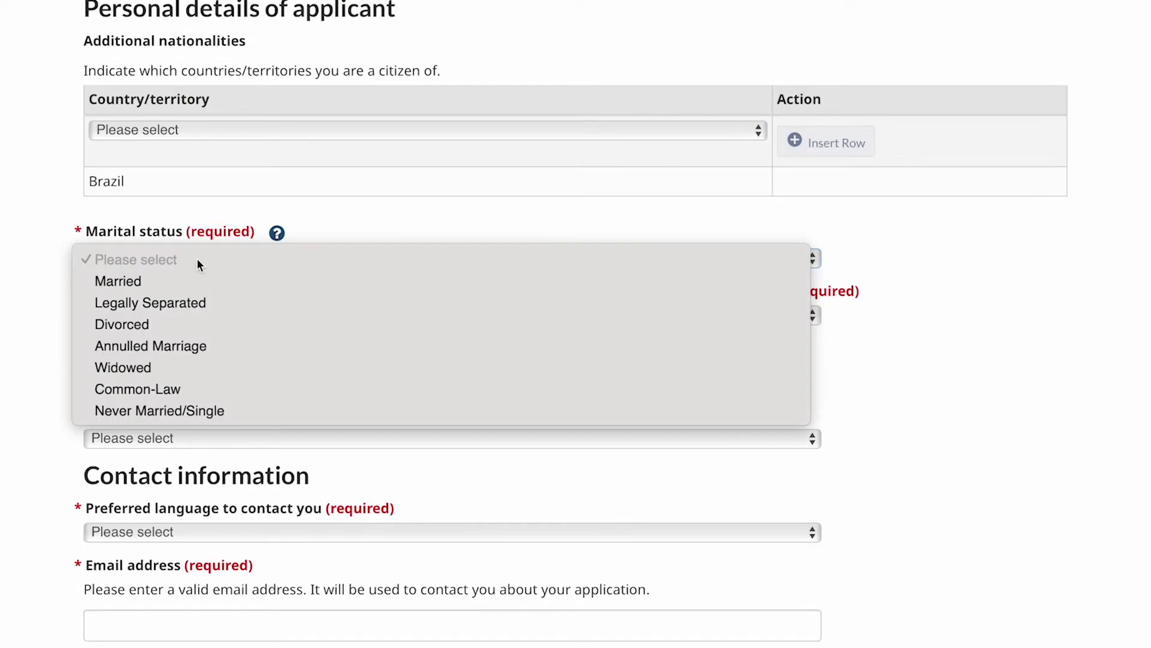
click(139, 280)
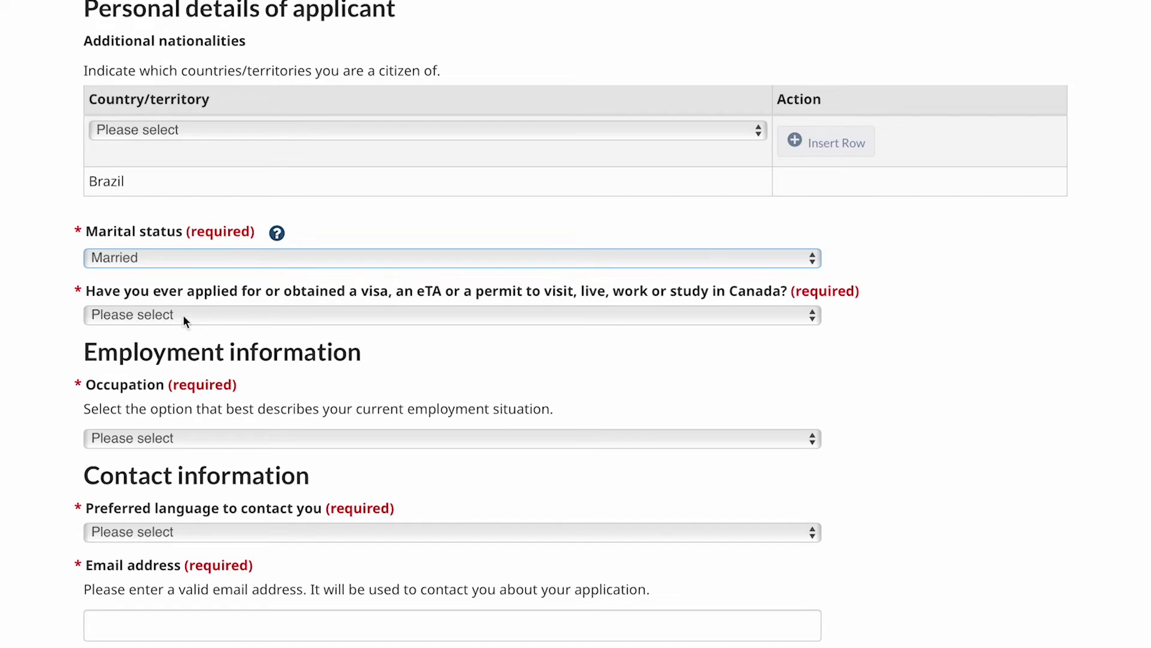
Answer No to ever applying for a Canadian visa, eTA or permit.
click(186, 315)
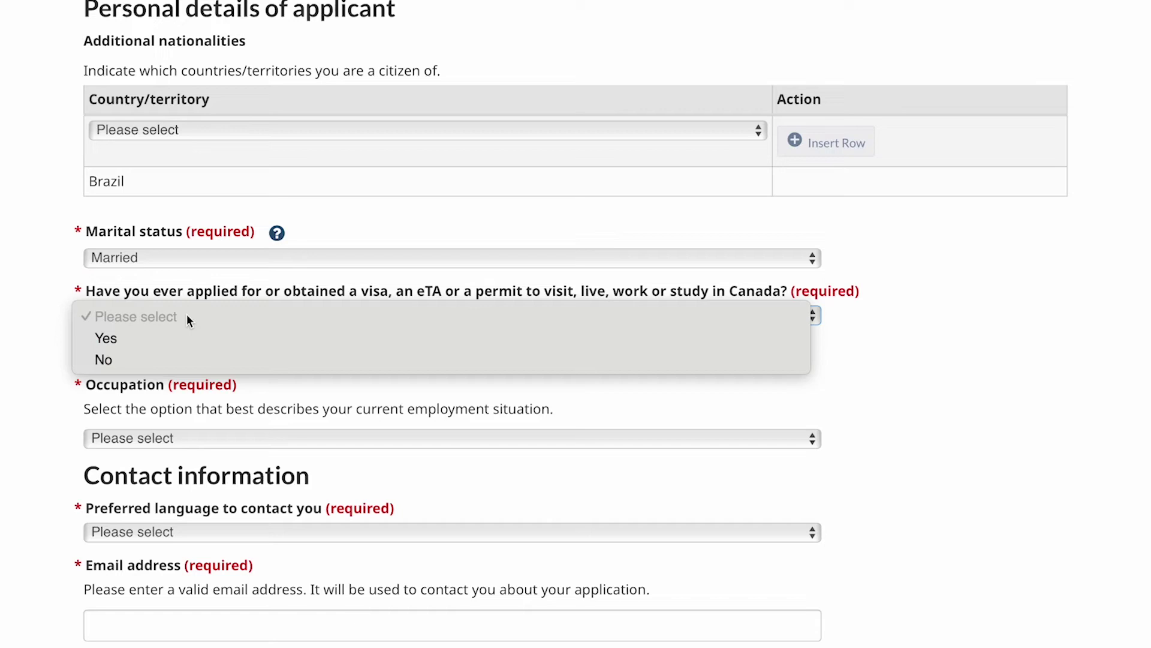
click(136, 354)
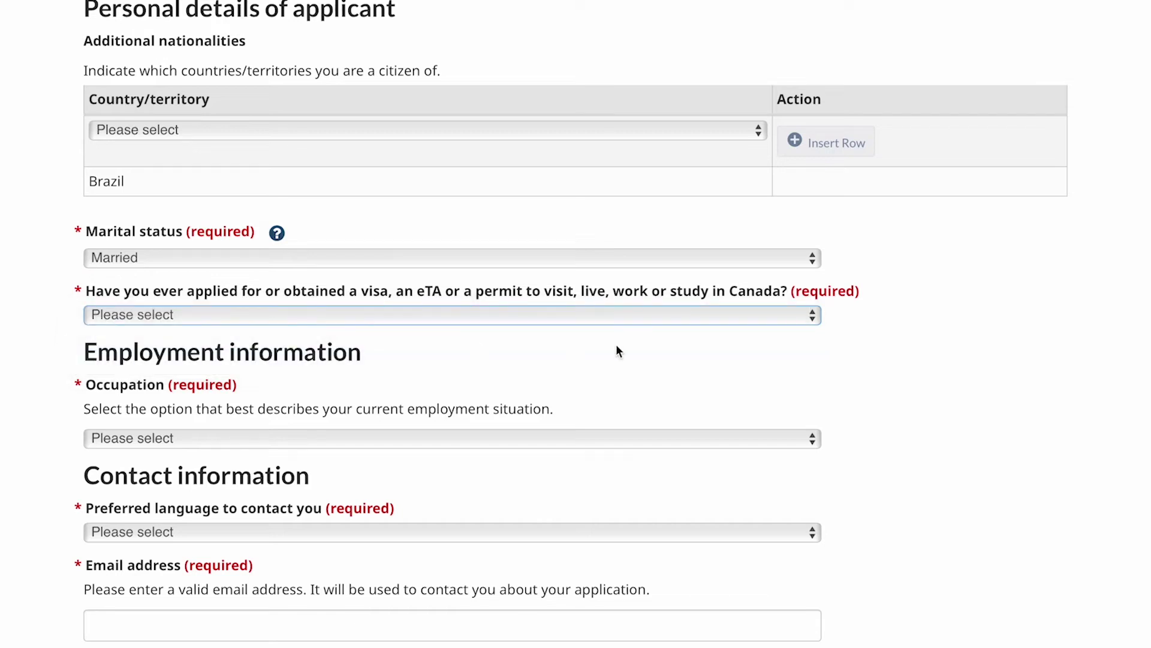
scroll(576, 343, down, 1)
scroll(577, 348, down, 3)
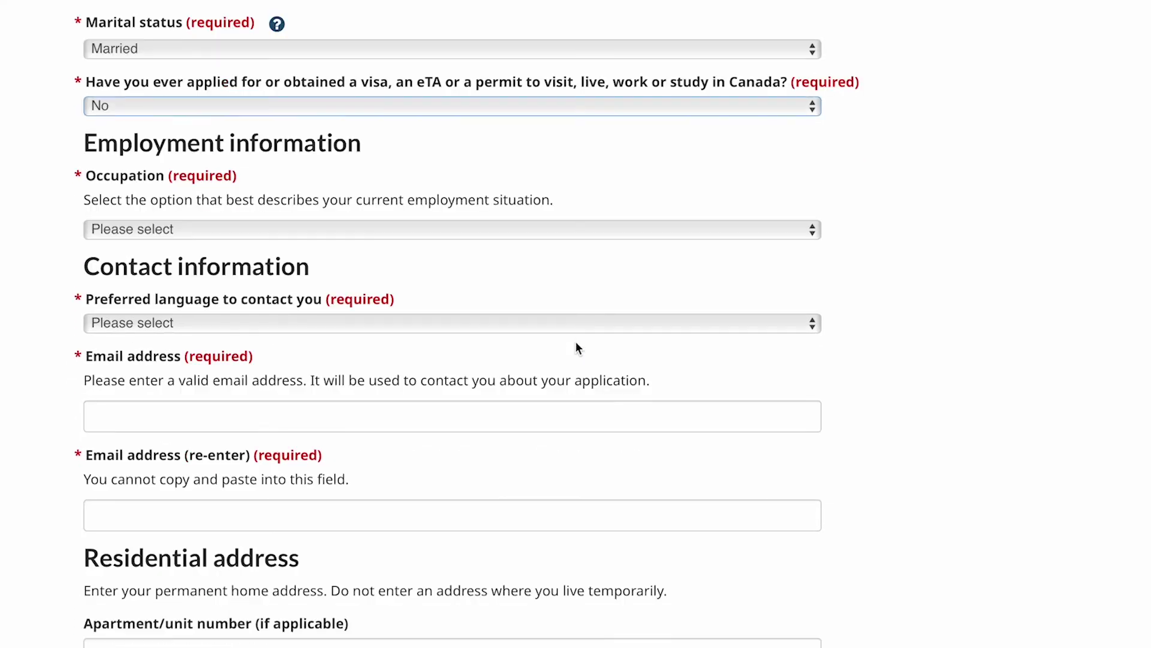
Set the occupation to Business, finance and administration, job title Office administrative assistants.
click(300, 237)
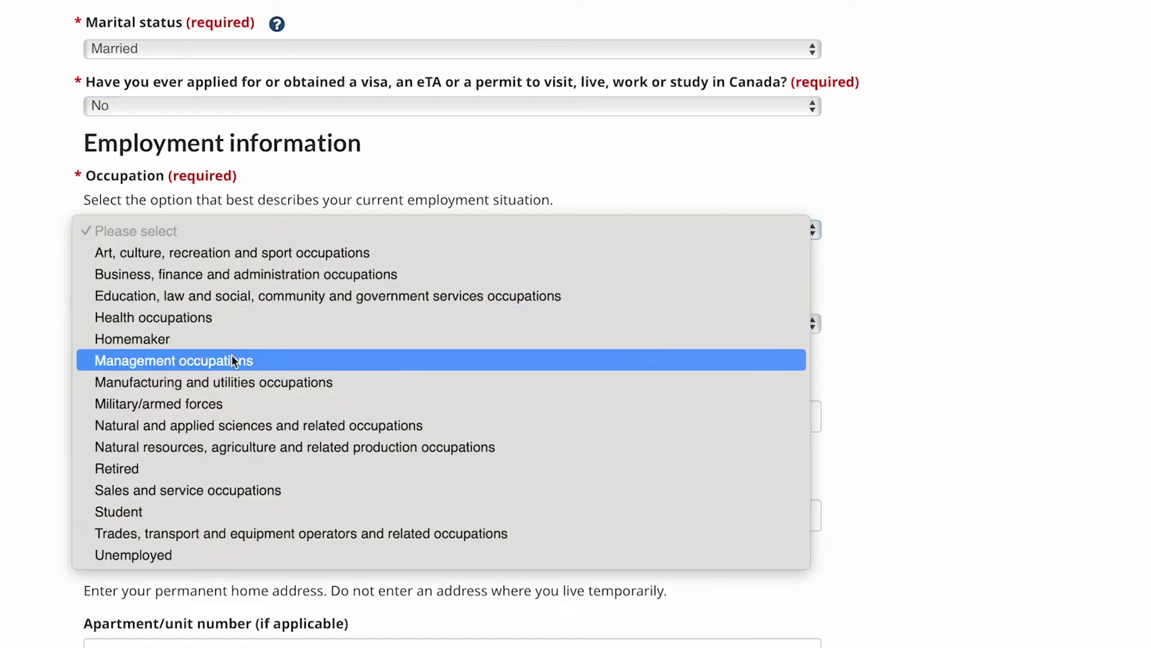
click(263, 274)
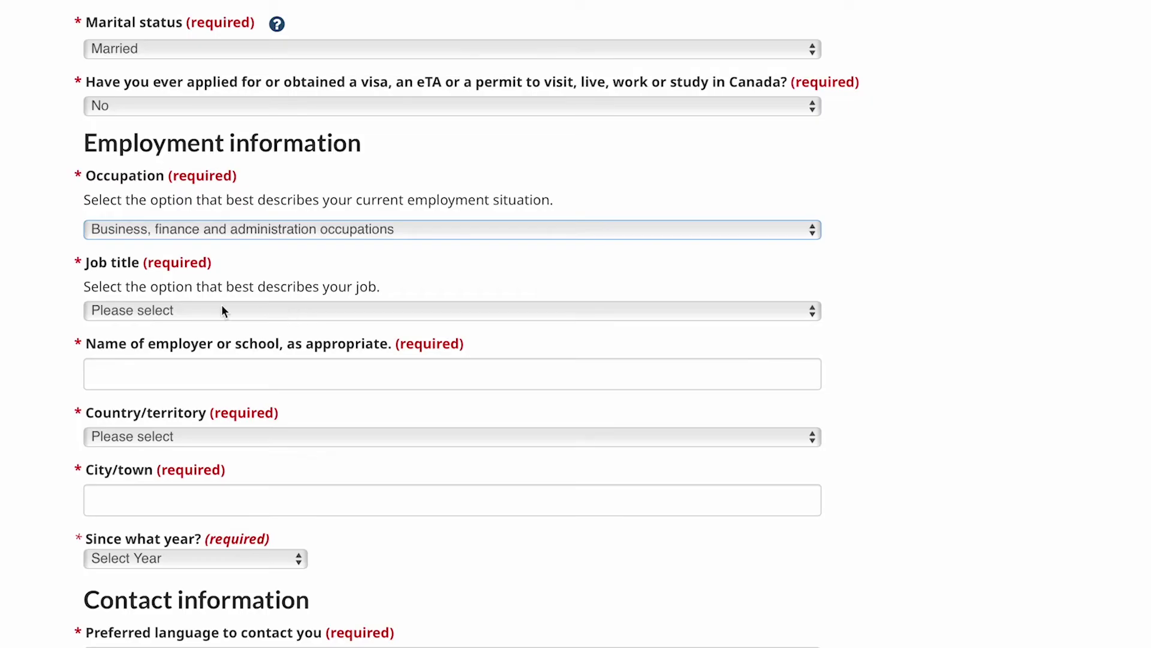
click(222, 310)
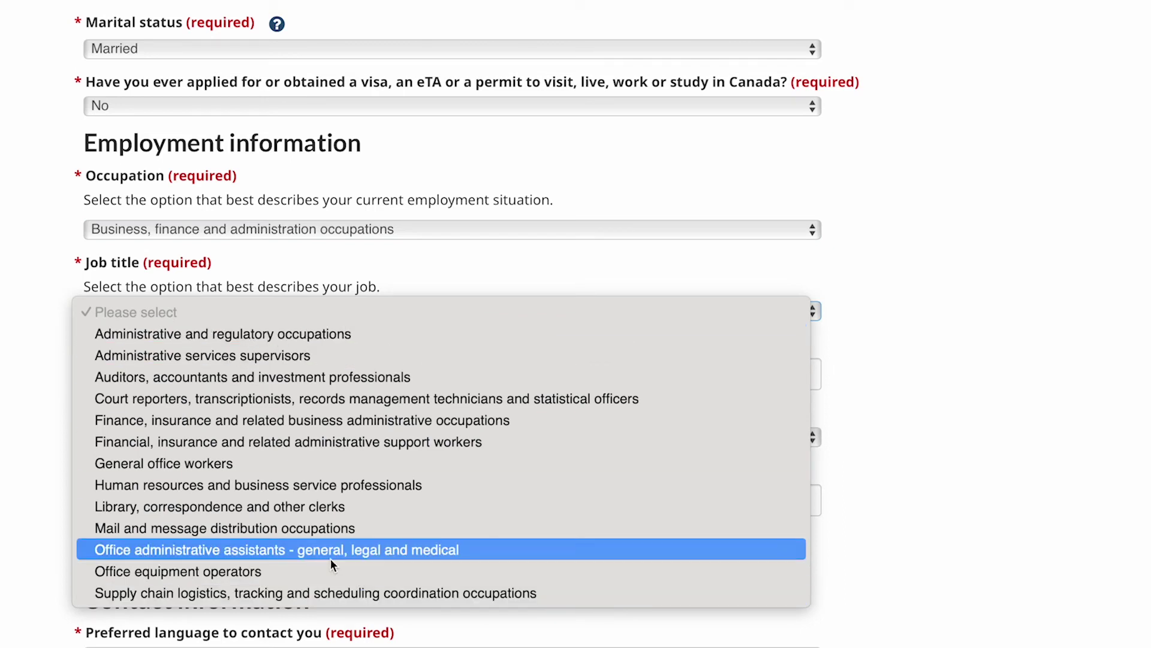
click(239, 550)
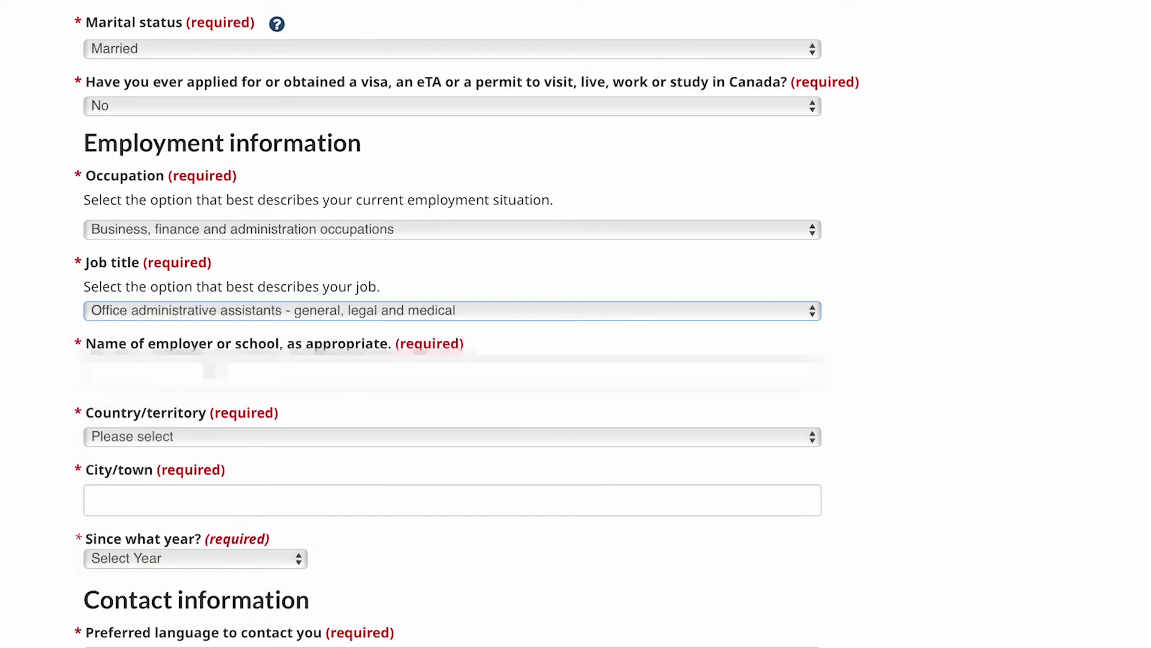
Type the employer name, correcting typos along the way.
click(209, 371)
text(ABC)
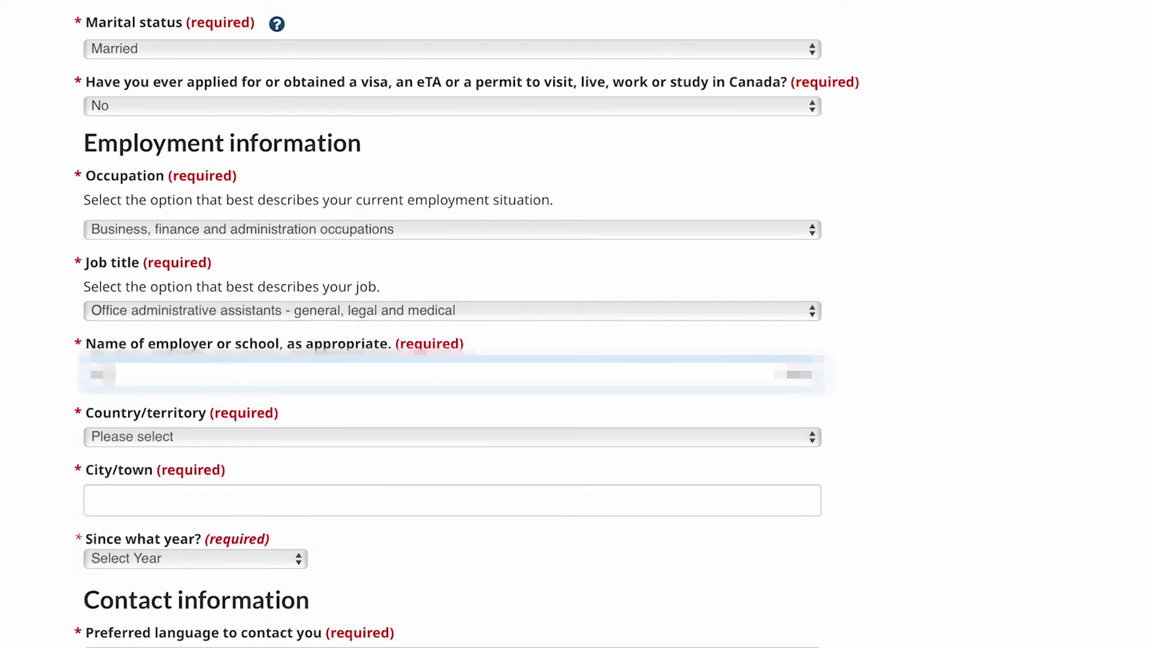
text(DEF)
key(Caps_Lock)
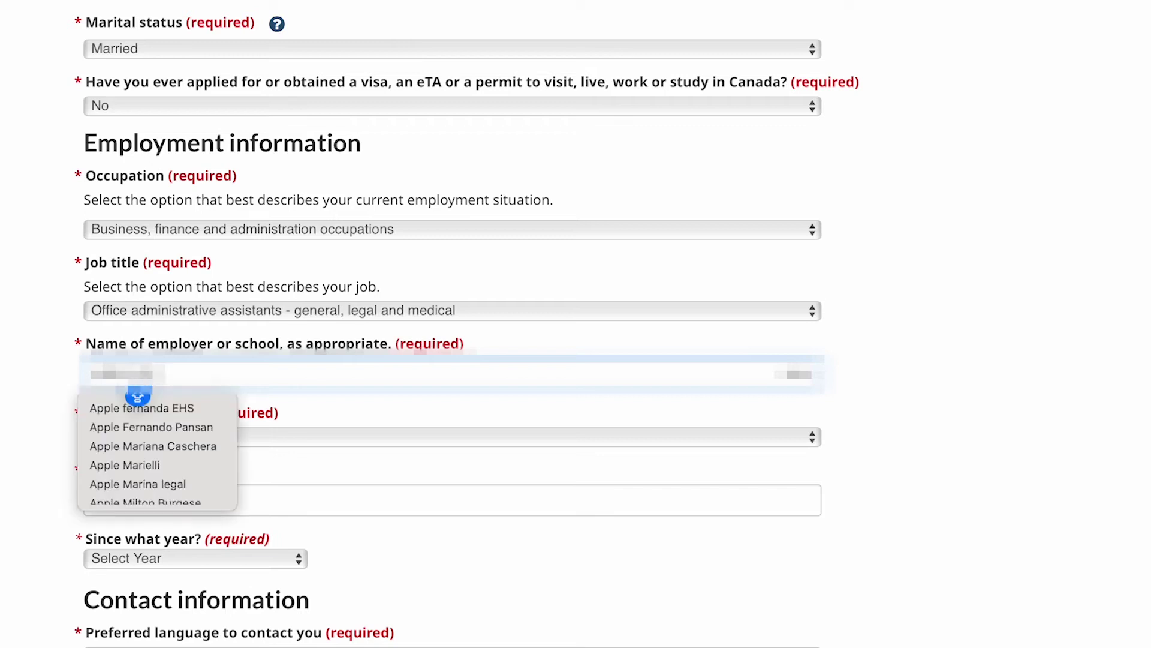
text(ABCGHIJKLMN)
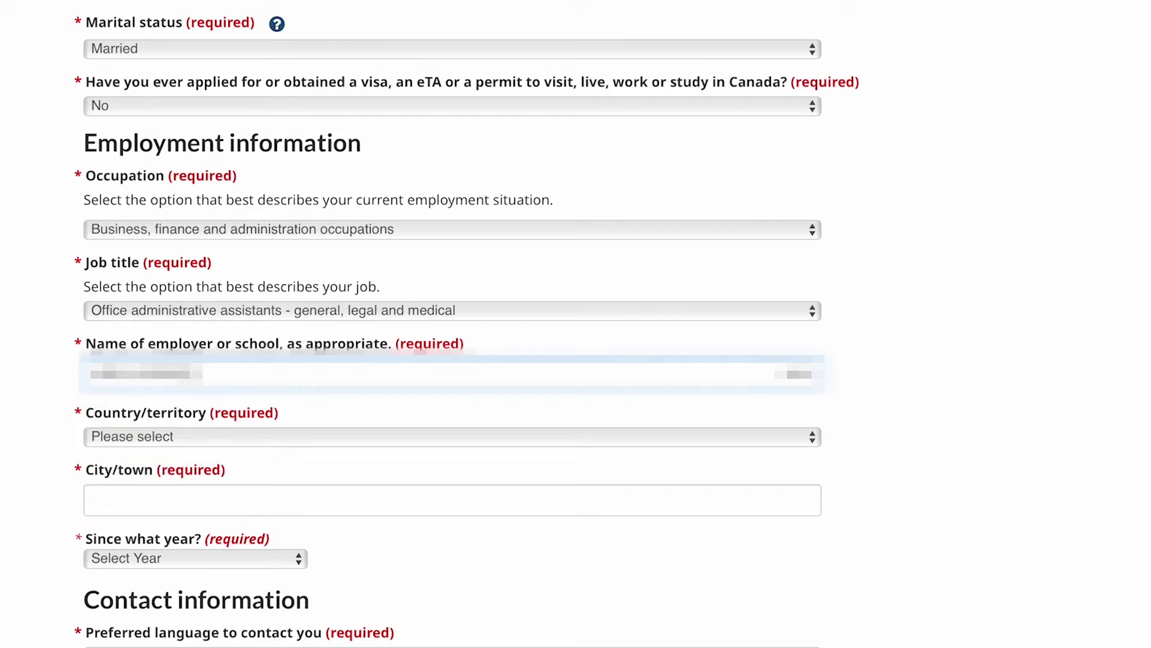
text(OPQRST)
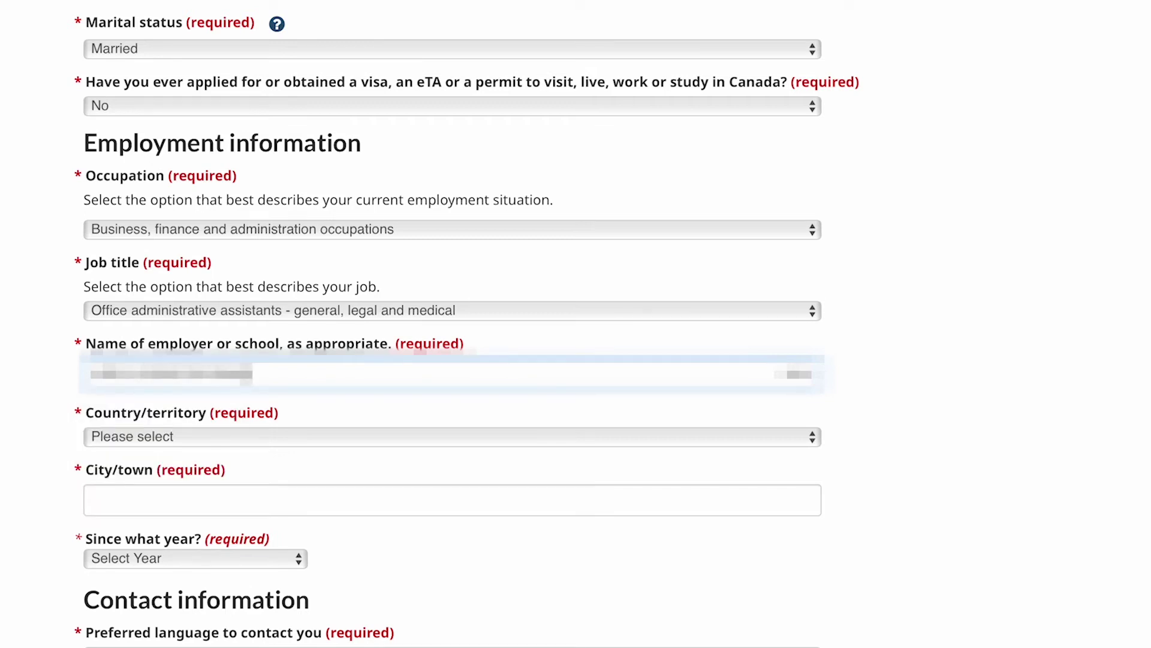
key(BackSpace)
key(BackSpace)
key(BackSpace)
text(RS)
key(BackSpace)
text(TUVWXYZA)
scroll(201, 427, up, 1)
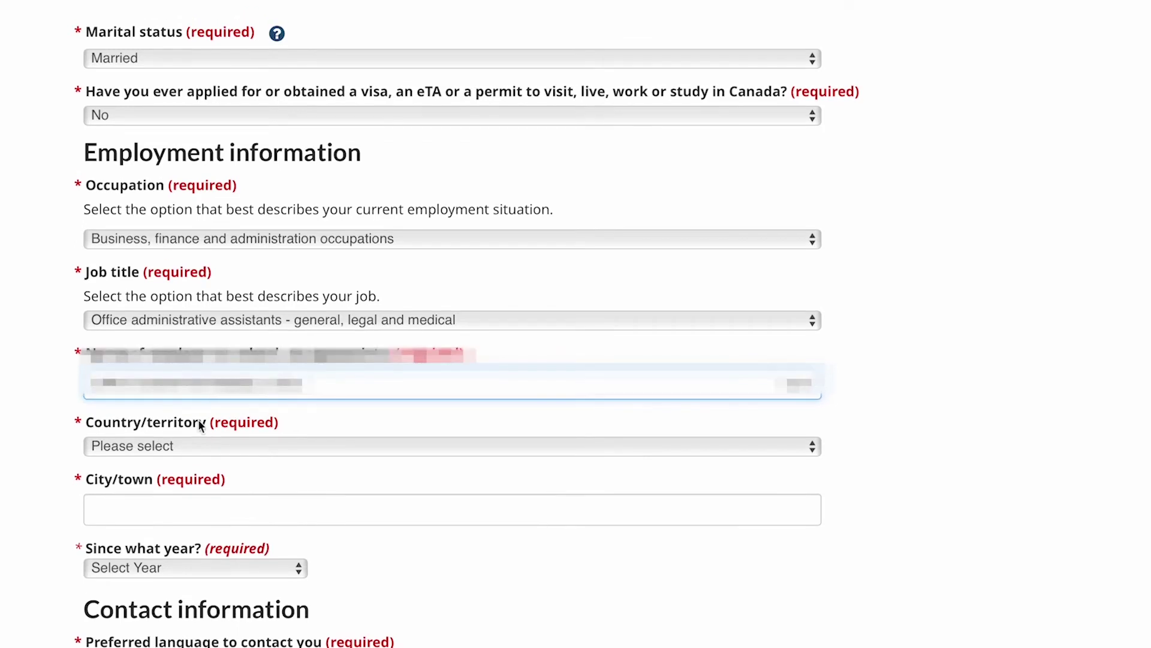
Record the job's country as Brazil, city SAO PAULO, since 2018.
click(245, 445)
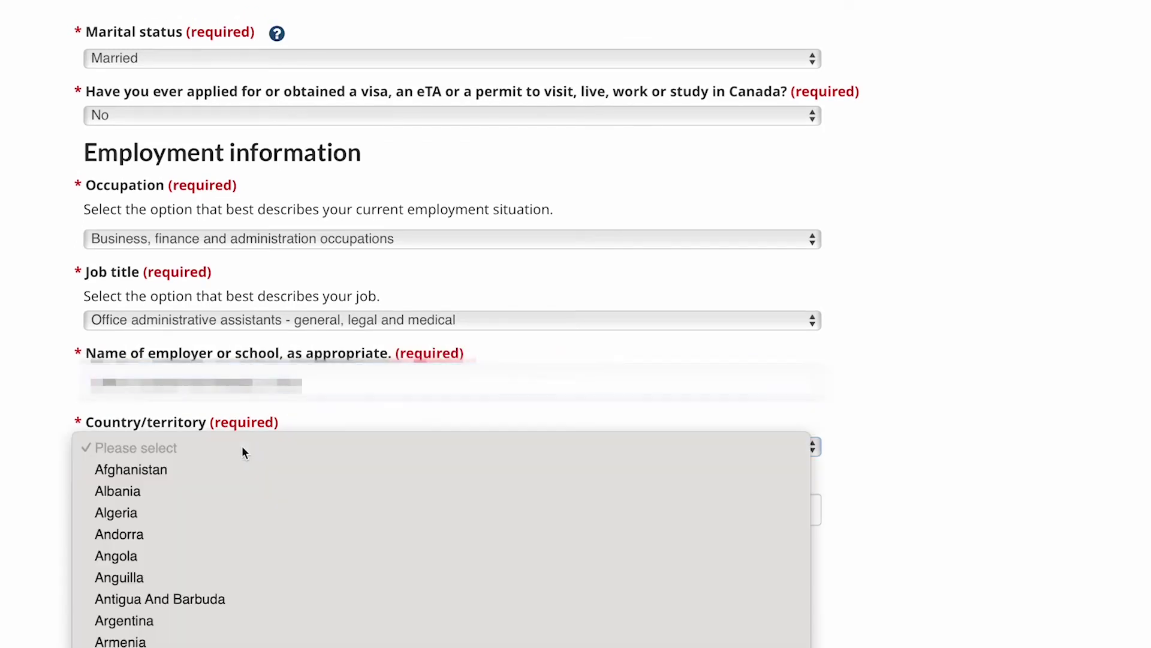
key(Escape)
text(BRA)
scroll(162, 569, down, 3)
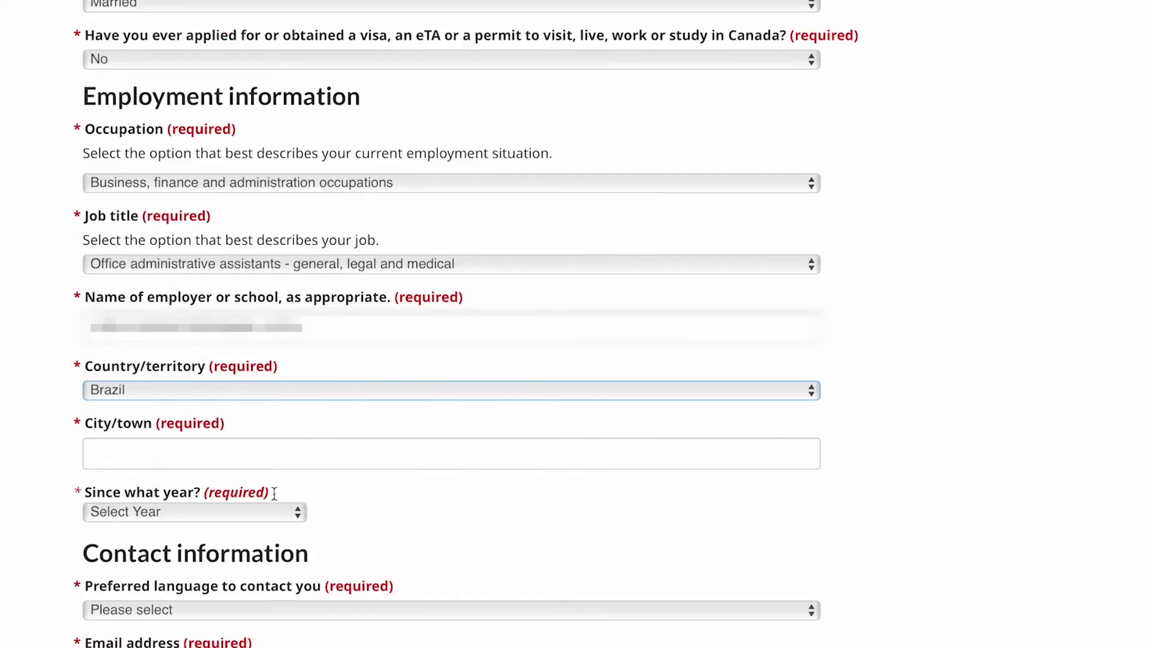
click(143, 414)
text(SAO PAULO)
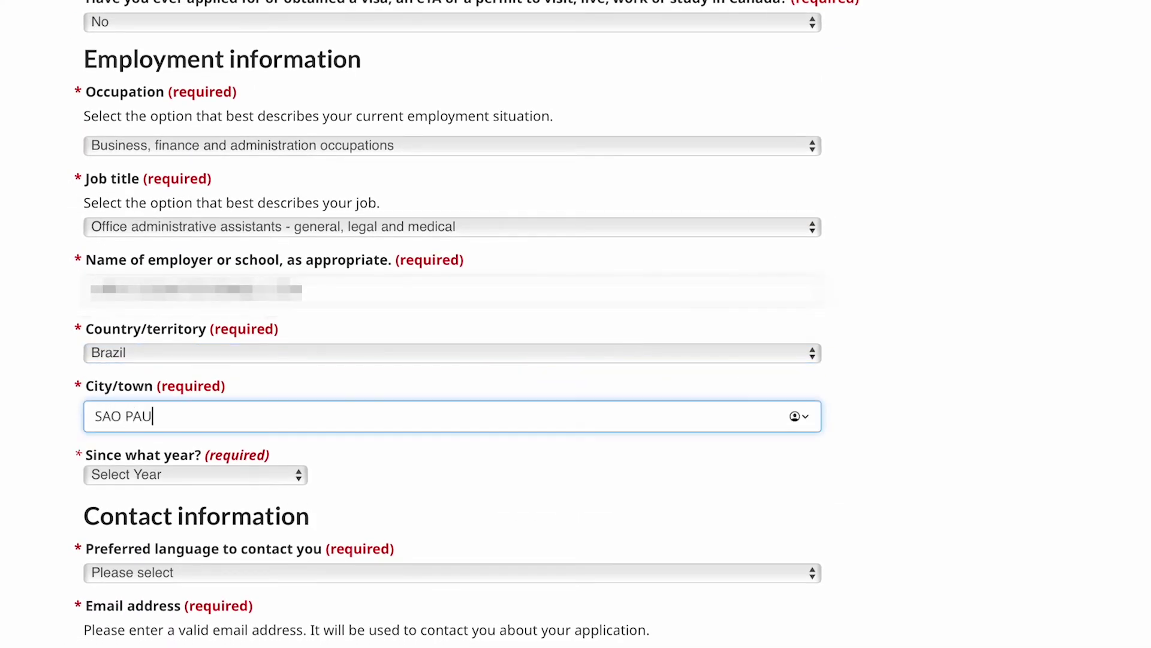
click(249, 473)
click(125, 606)
scroll(359, 491, down, 2)
scroll(359, 492, down, 2)
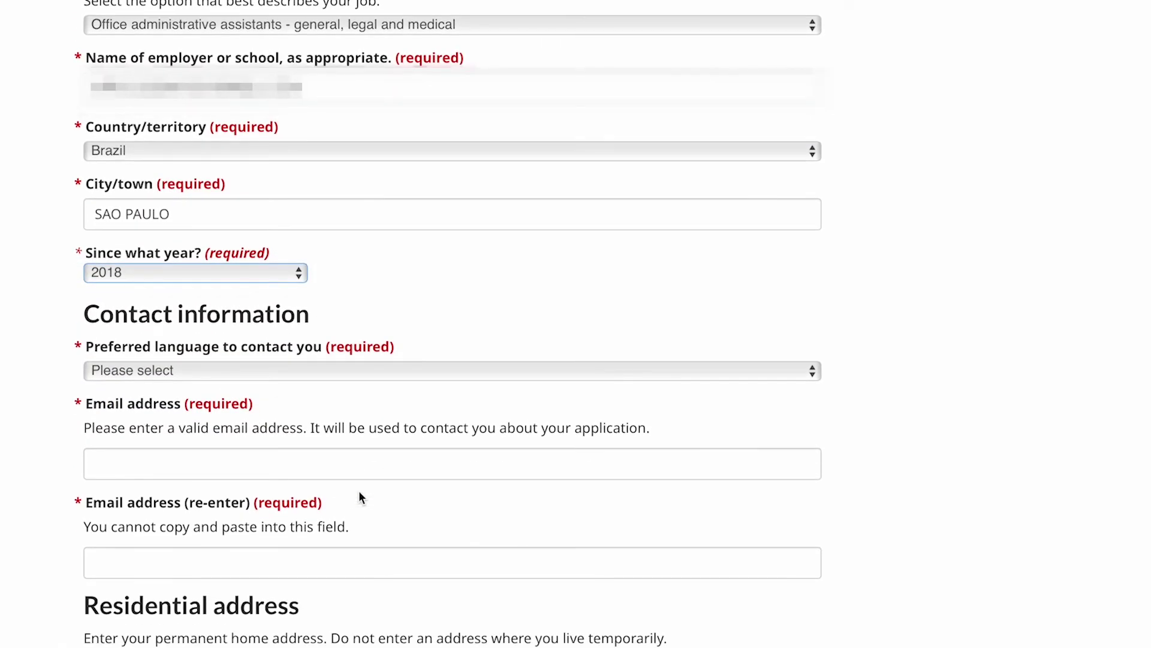
scroll(261, 474, down, 1)
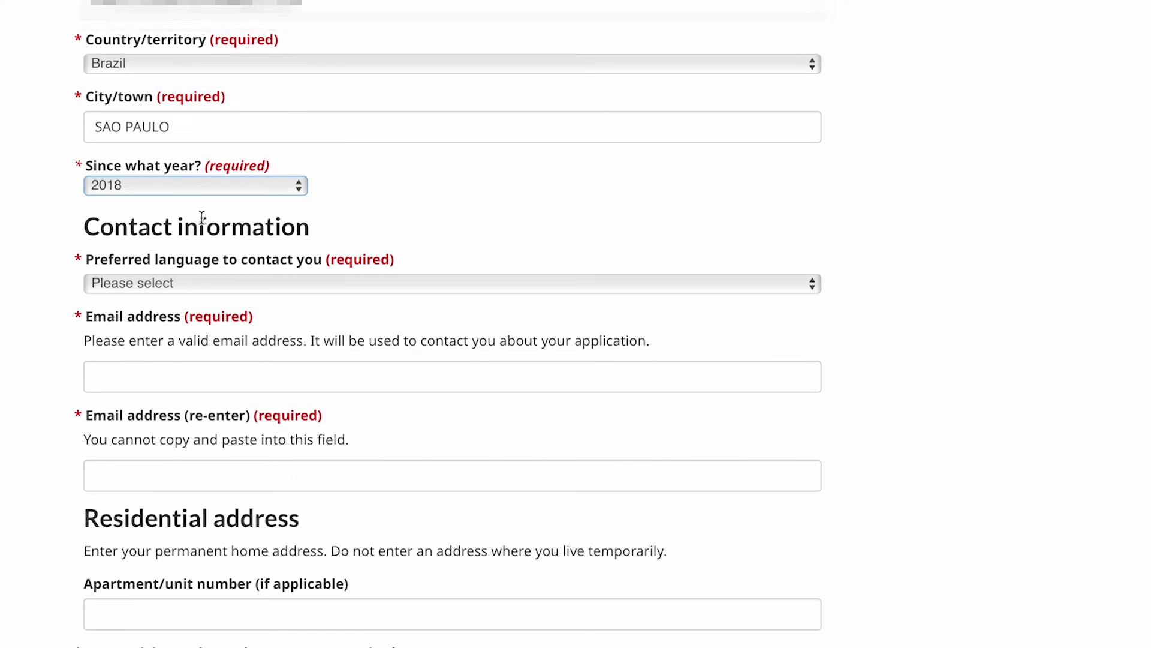
Keep English as the preferred contact language.
click(229, 282)
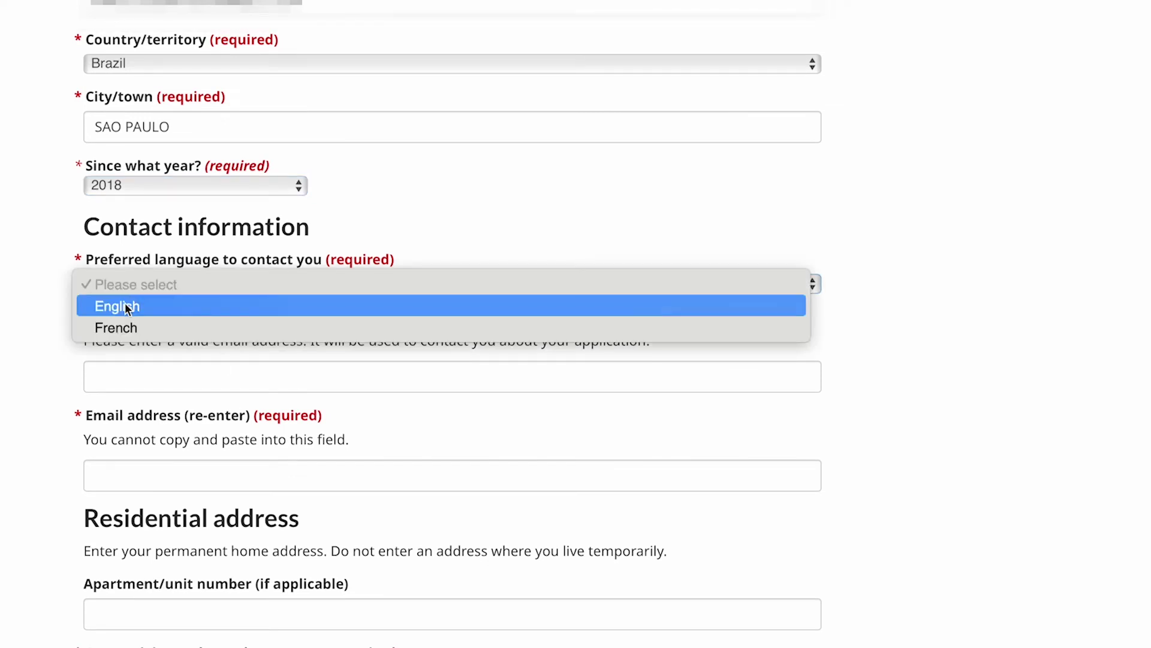
key(Escape)
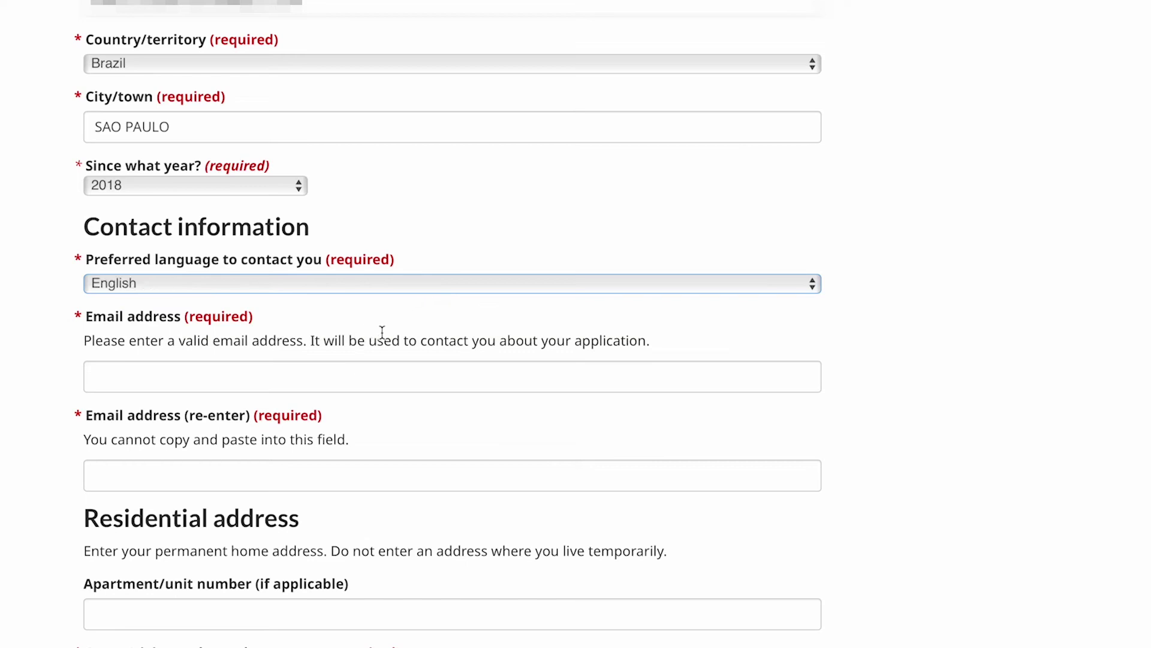
scroll(381, 333, down, 1)
Enter the applicant's e-mail address and re-enter it to confirm.
click(307, 347)
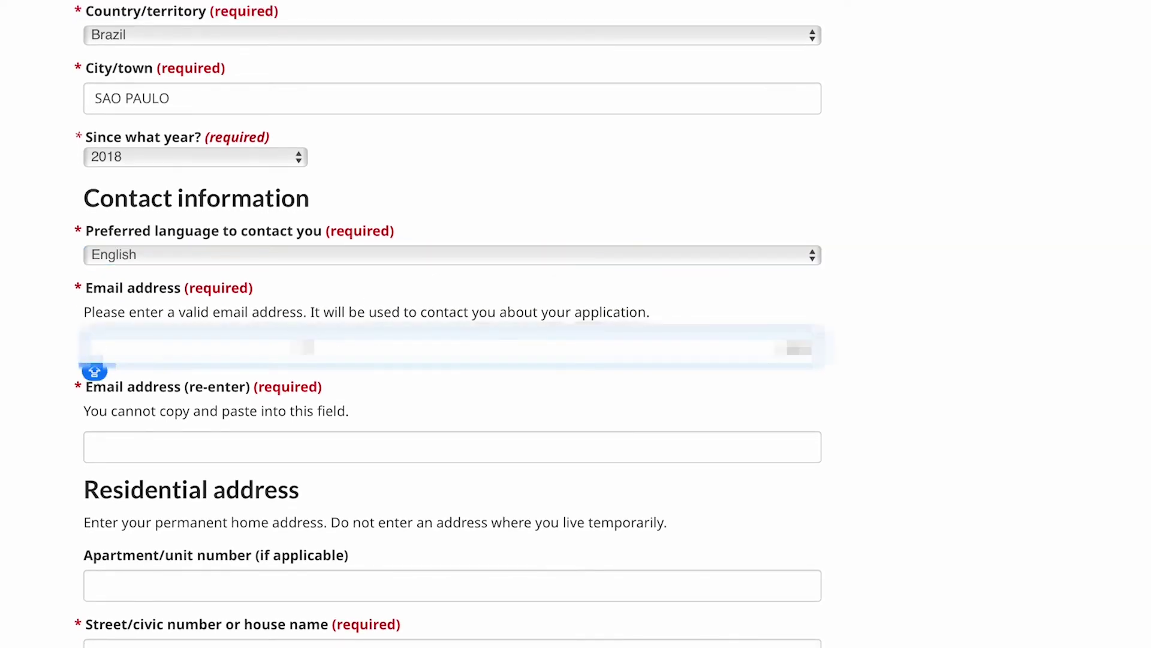
text(...)
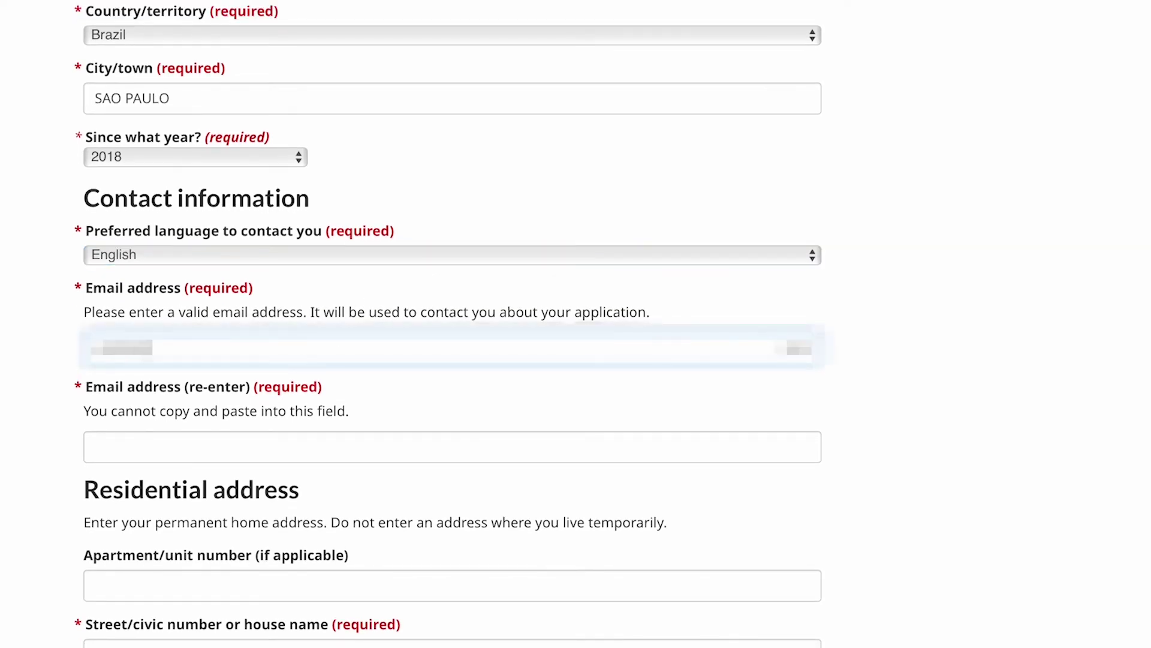
click(272, 447)
text(......)
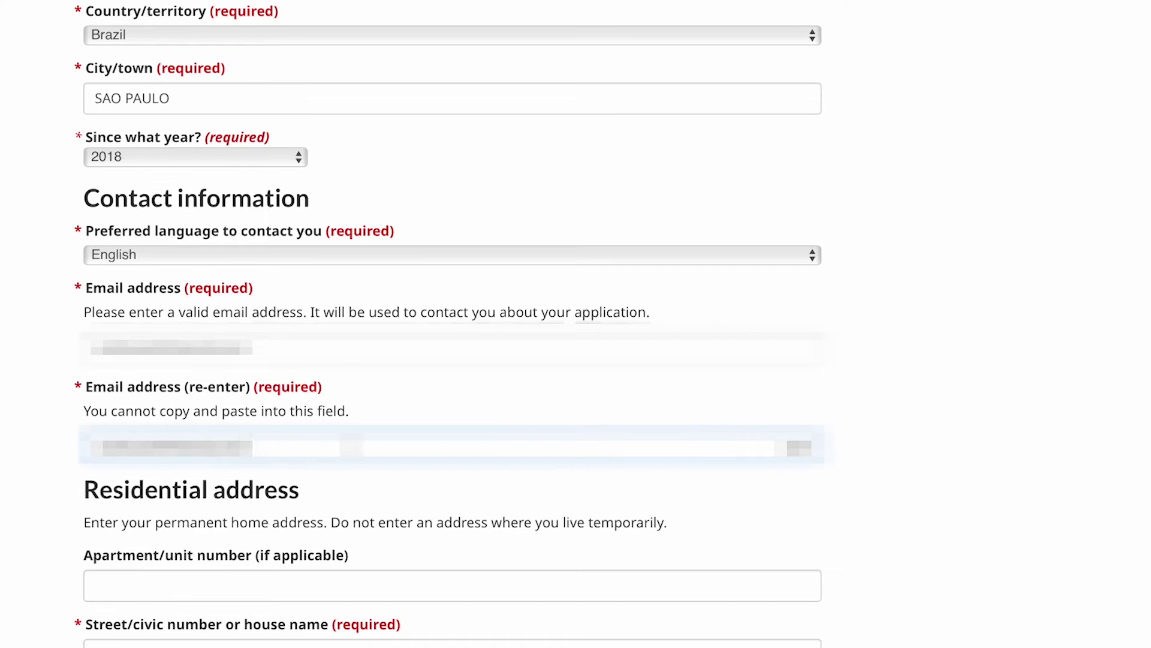
scroll(359, 456, down, 3)
scroll(250, 404, down, 1)
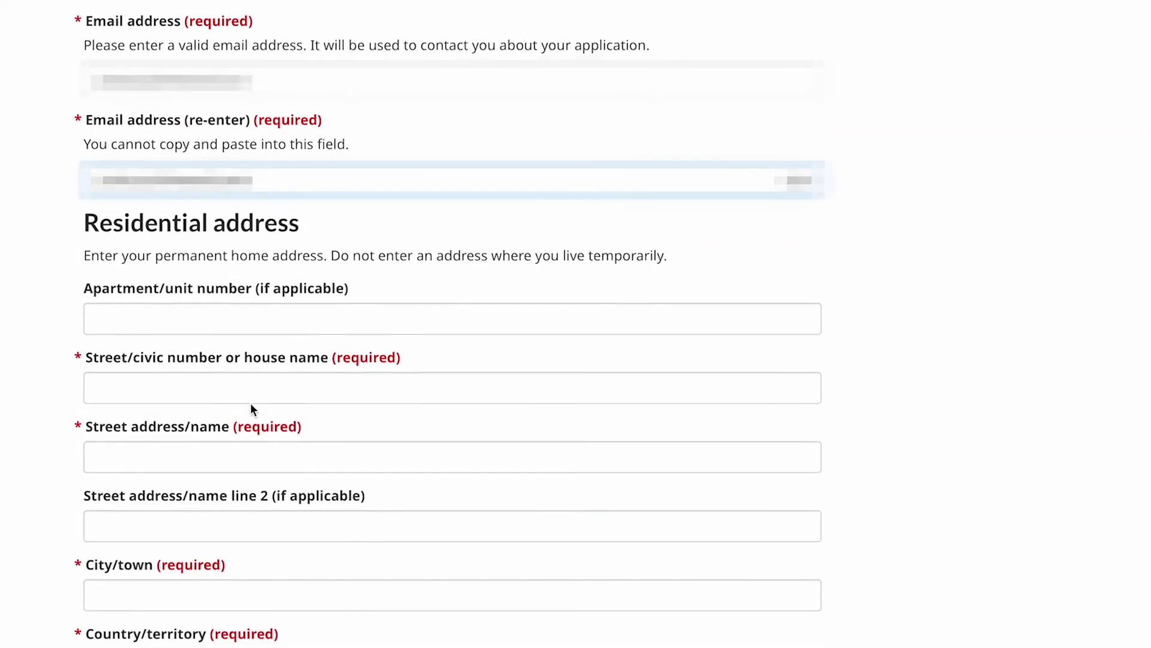
Enter the apartment/unit 'apto 12' and the street details.
click(136, 314)
text(apto 12)
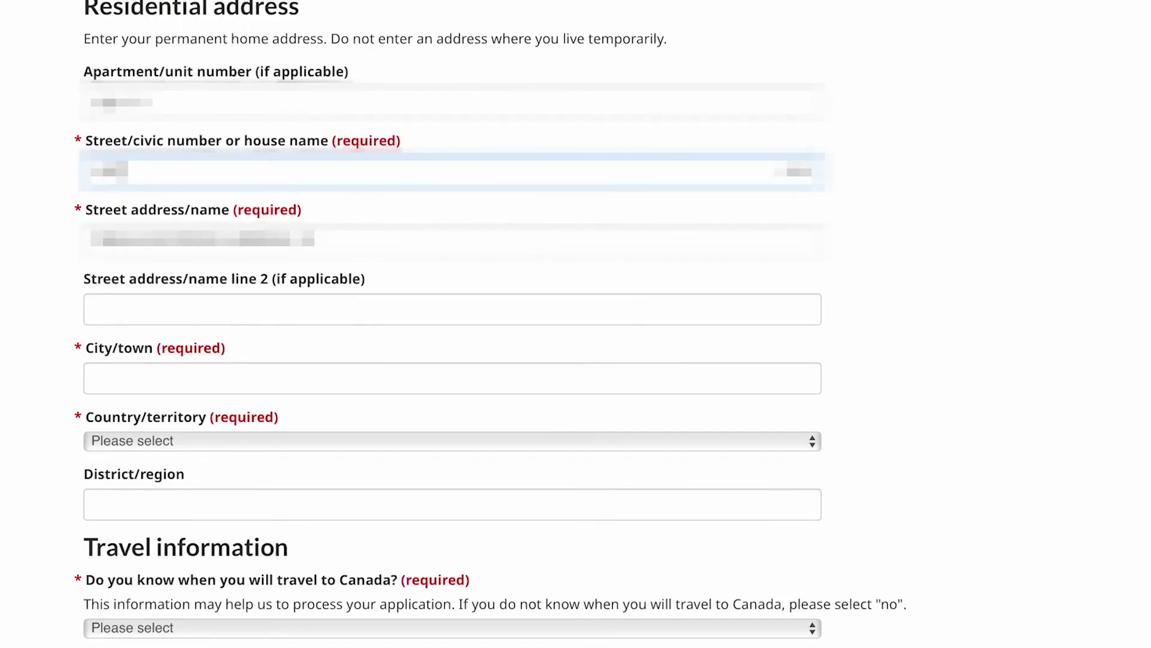
text(0)
key(Caps_Lock)
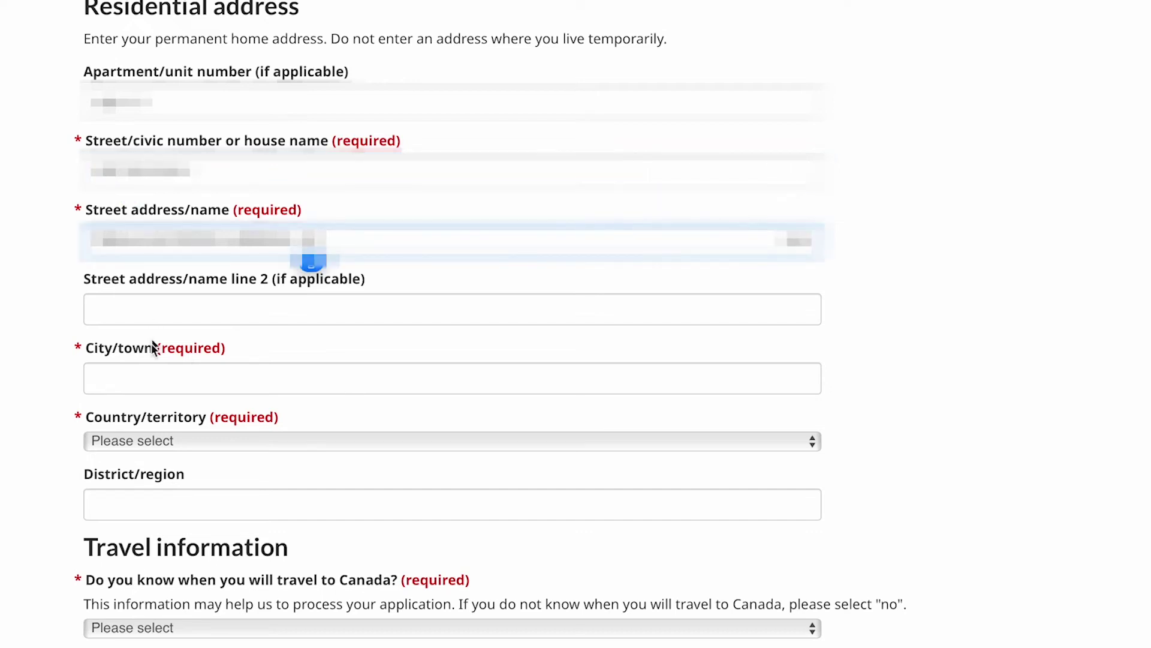
Set the home city to SAO PAULO and the country to Brazil.
click(137, 377)
text(SAO PAULO)
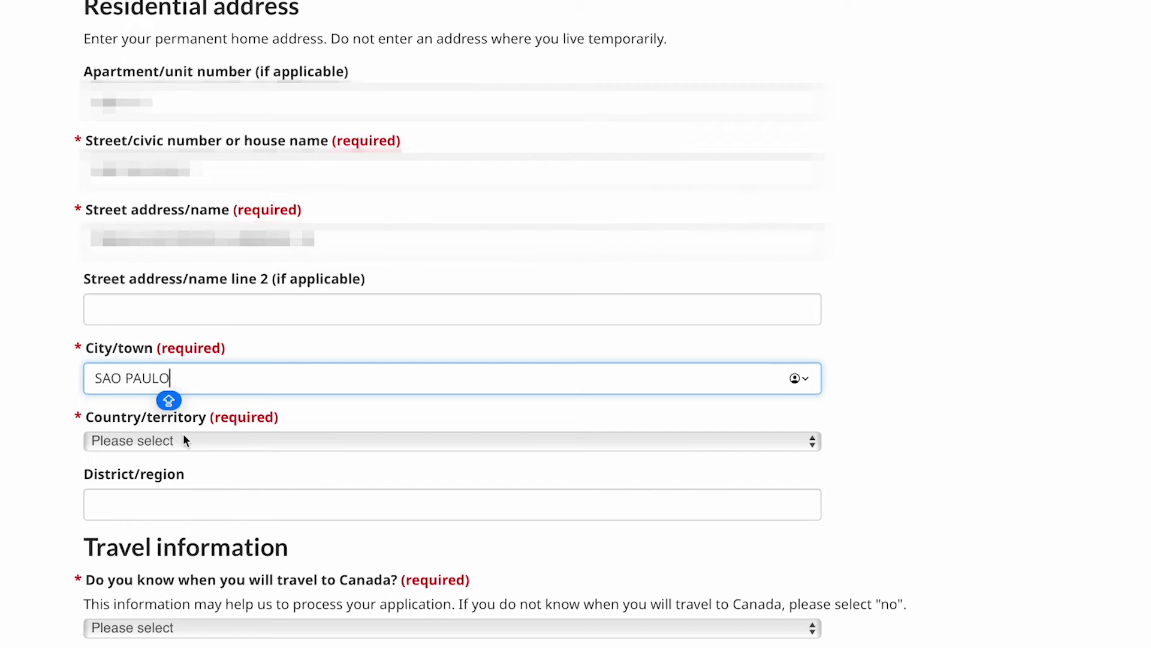
click(194, 441)
scroll(168, 477, down, 5)
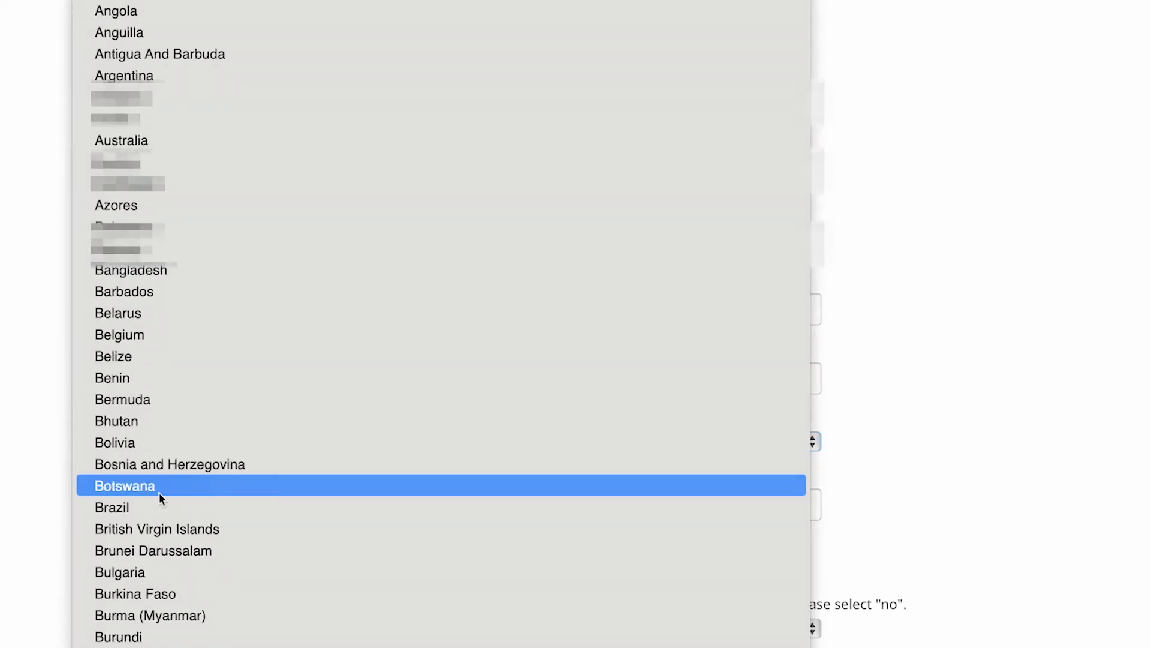
key(Escape)
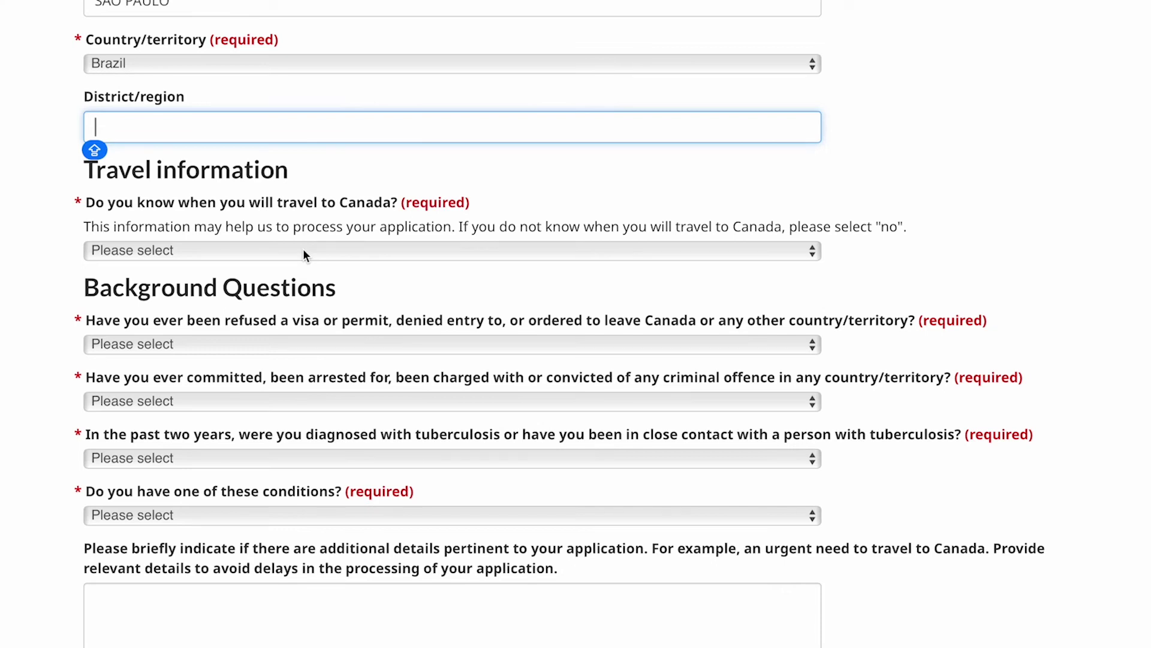
click(304, 250)
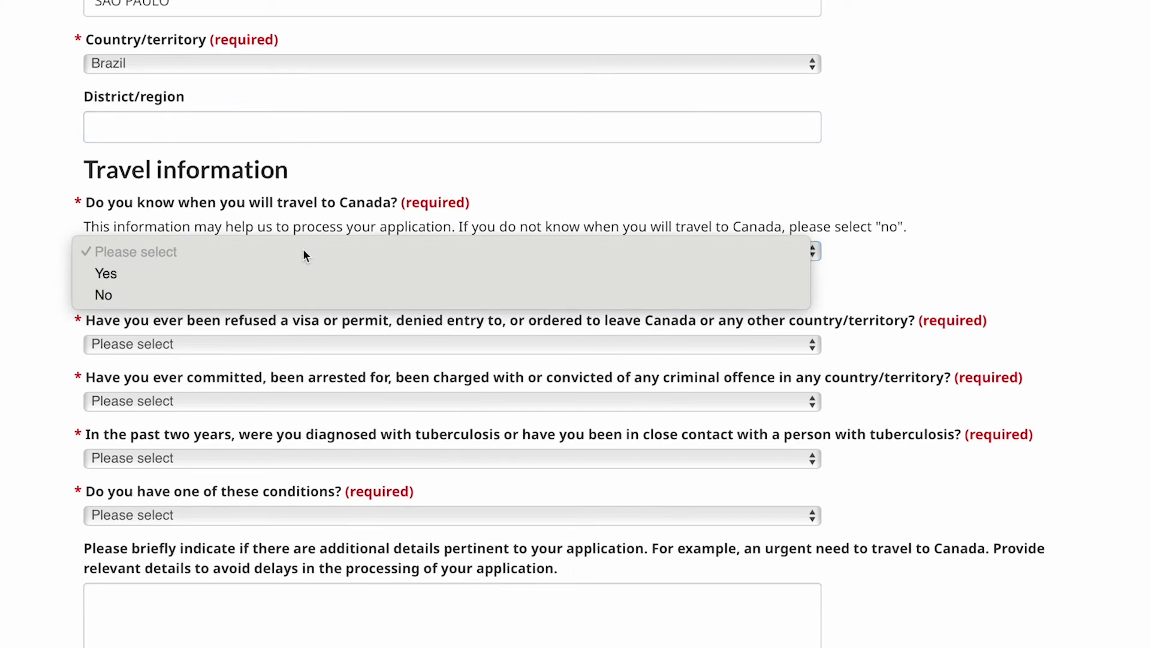
Answer Yes to knowing the travel date and set it to 15 March 2024.
click(303, 274)
click(211, 328)
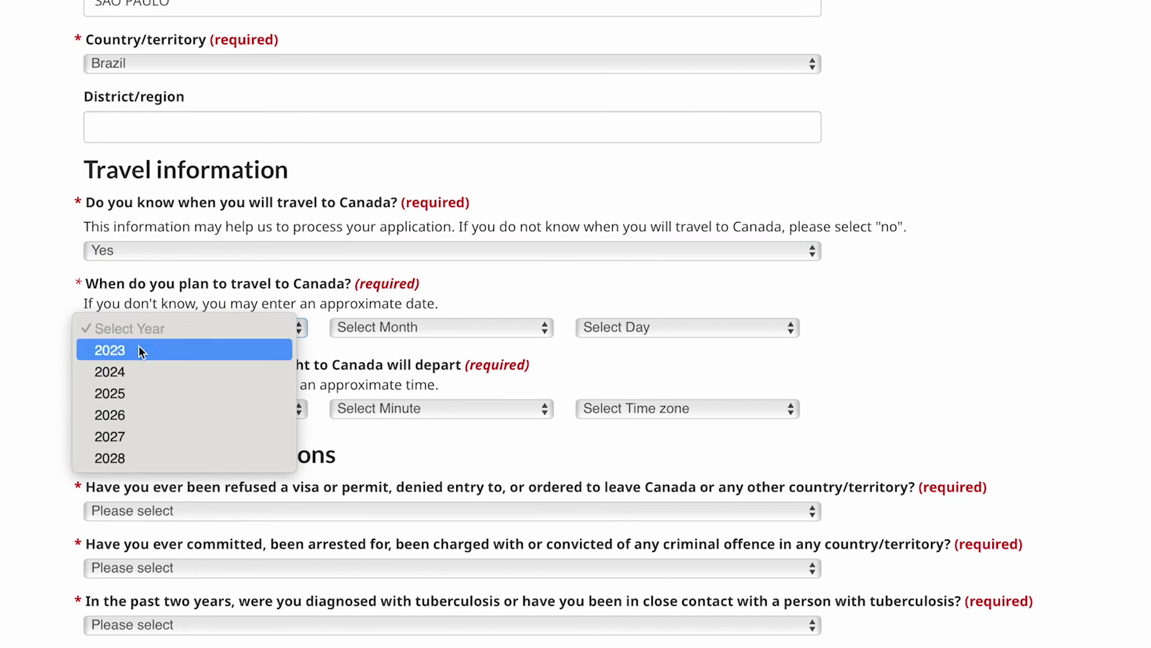
click(150, 372)
click(418, 327)
click(609, 645)
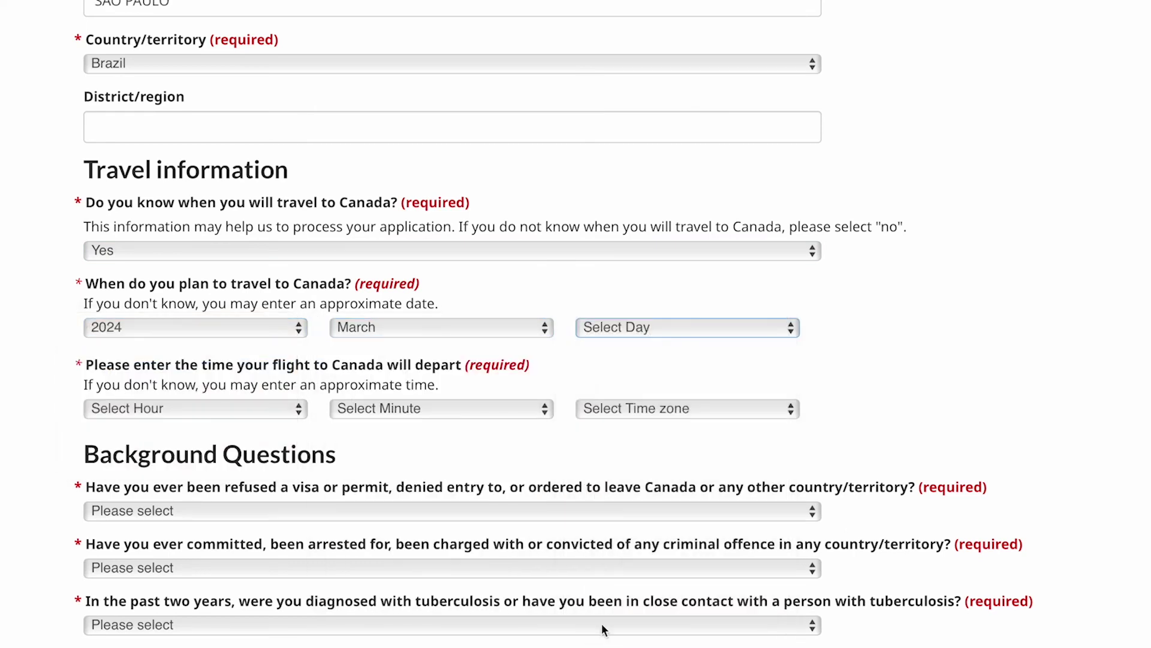
scroll(226, 373, down, 3)
Set the flight departure time to 10:00 Brasilia Time.
click(258, 306)
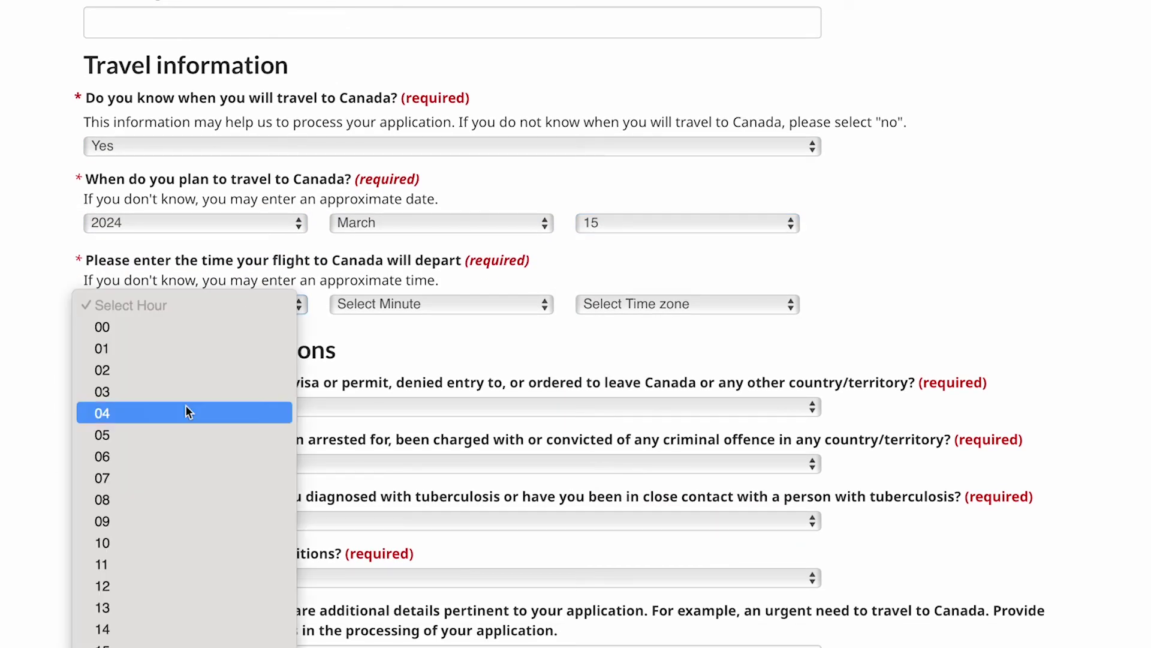
click(198, 543)
click(446, 304)
click(456, 327)
click(710, 303)
scroll(664, 370, down, 10)
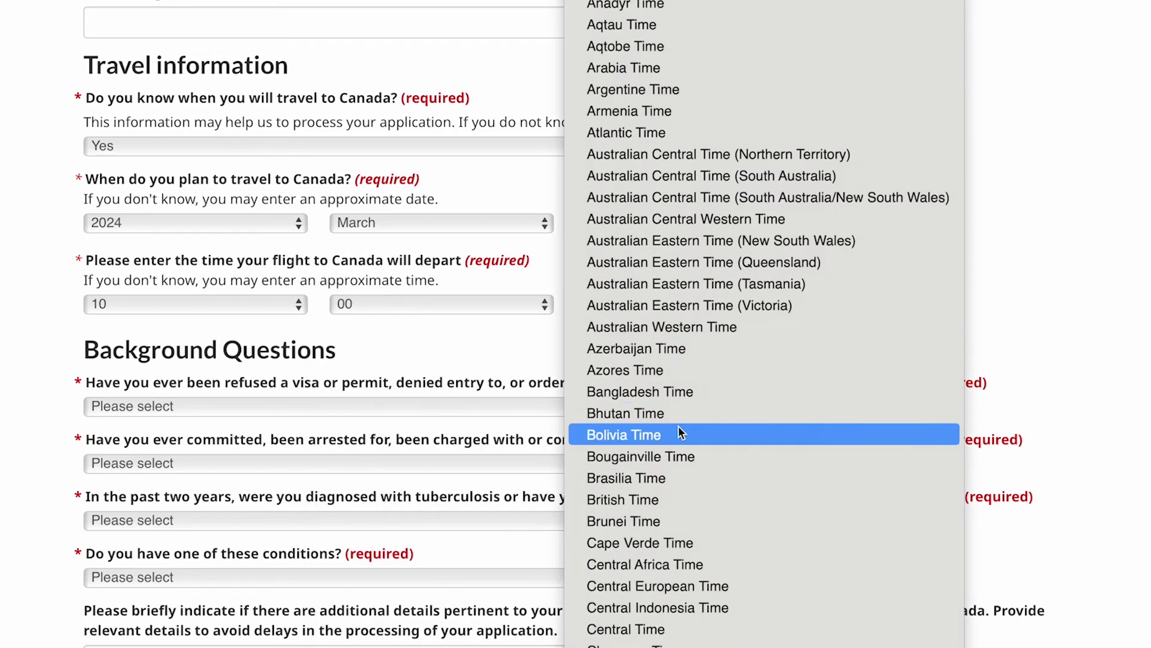
click(650, 93)
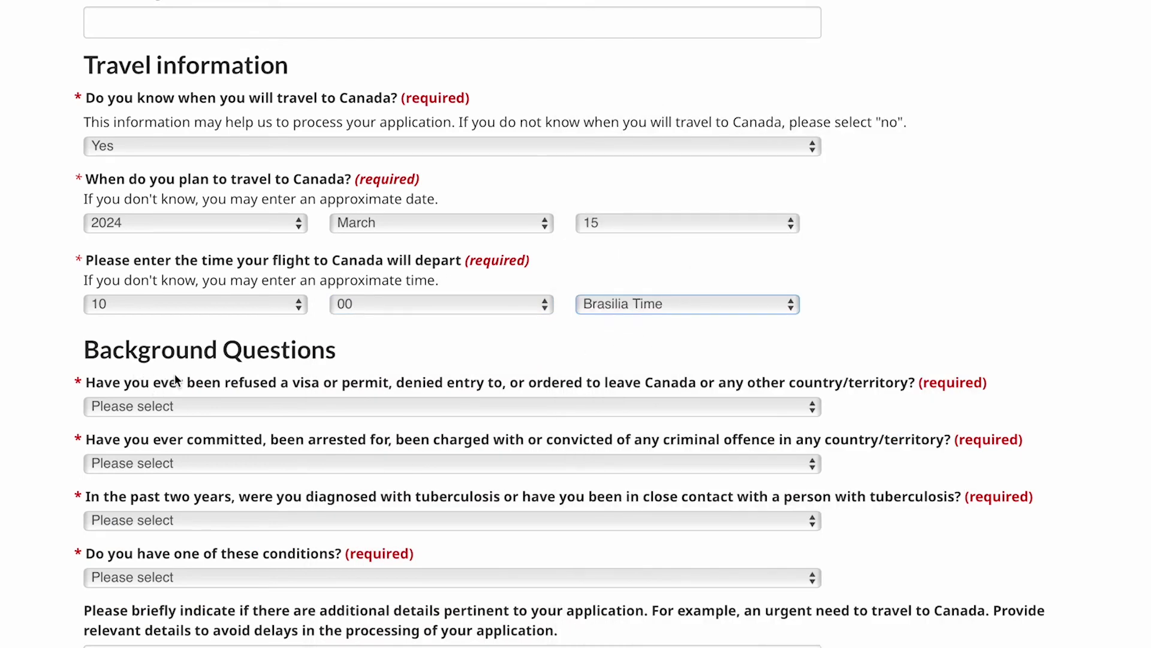
scroll(181, 376, down, 2)
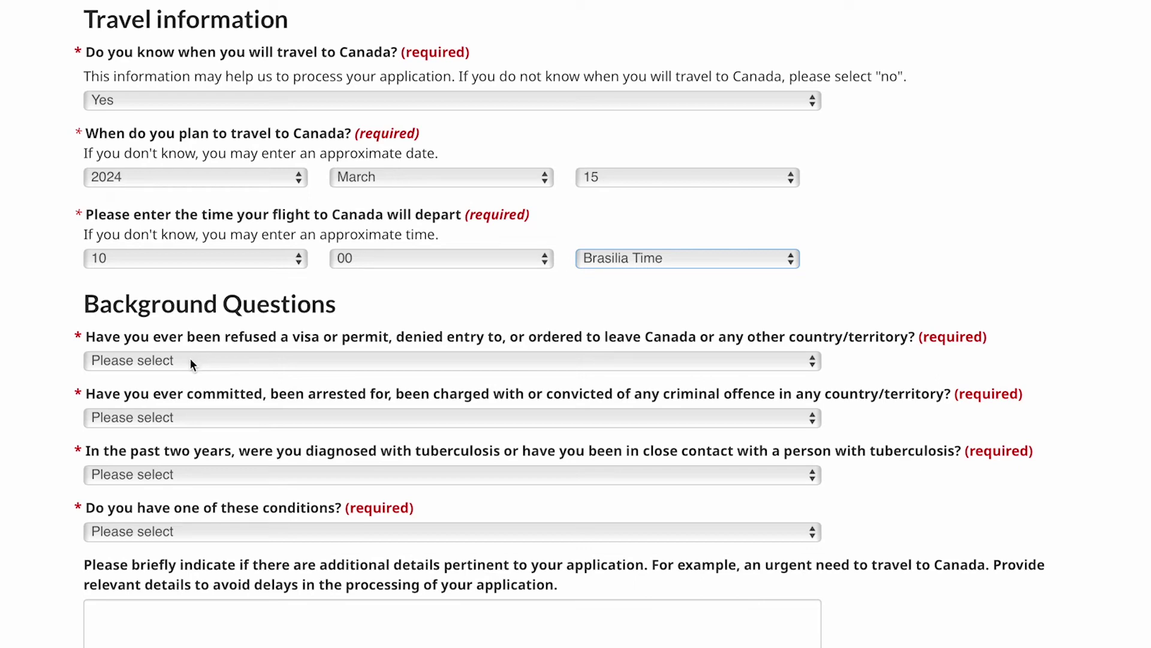
Answer No to the refused-entry and criminal offence questions.
key(Tab)
key(n)
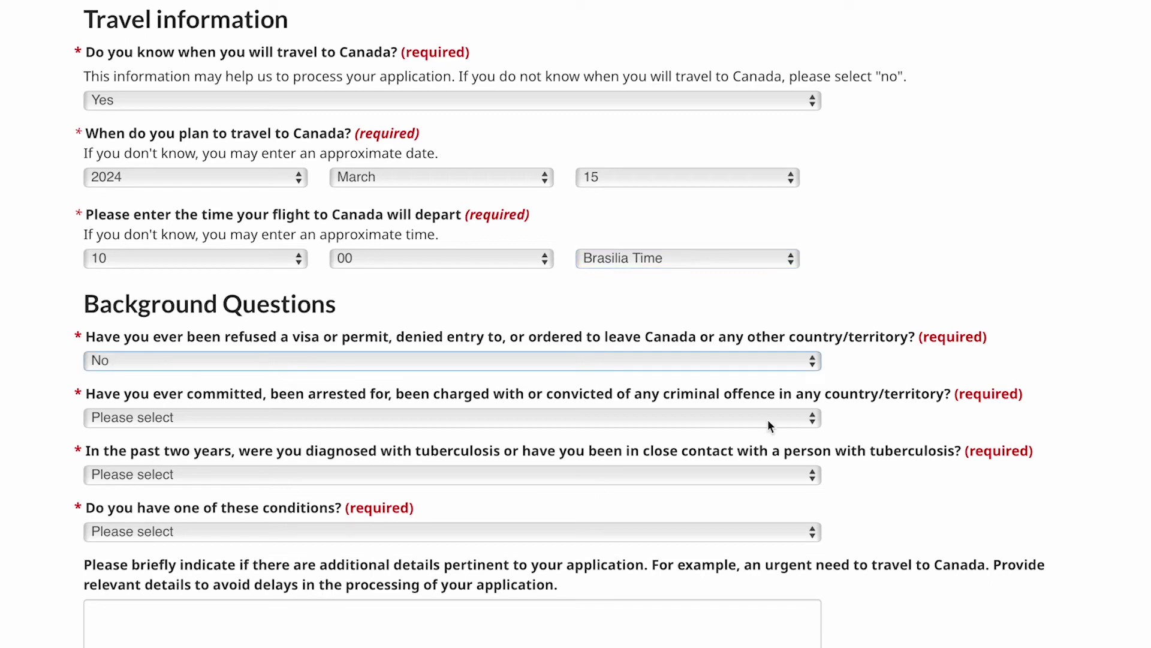
click(768, 418)
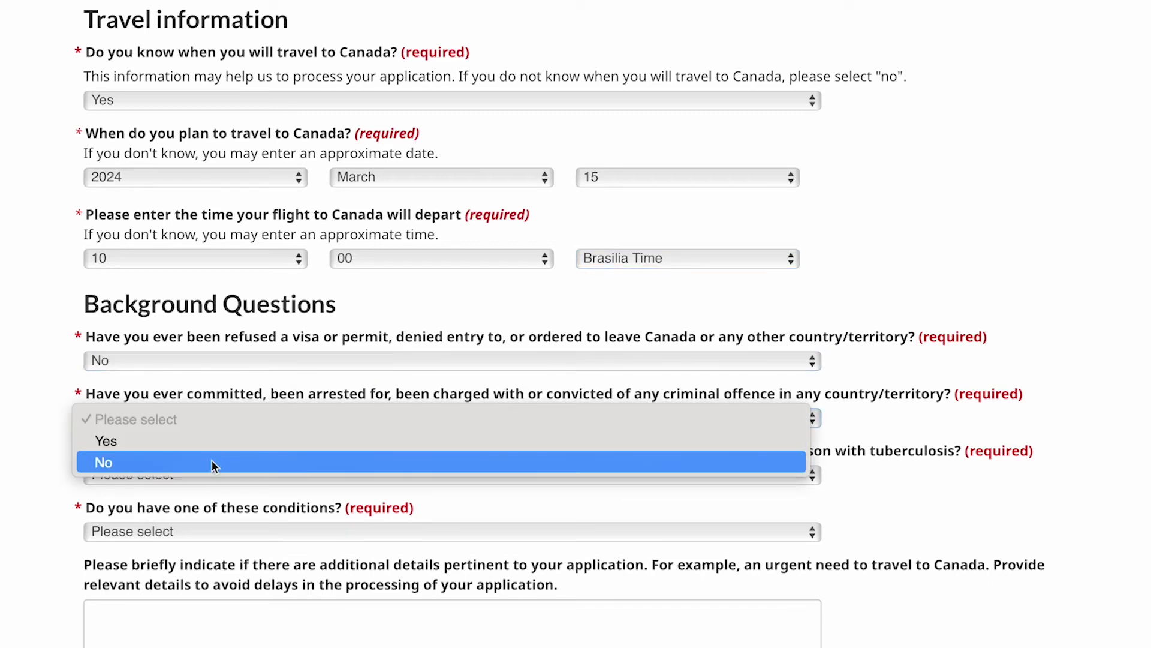
click(157, 463)
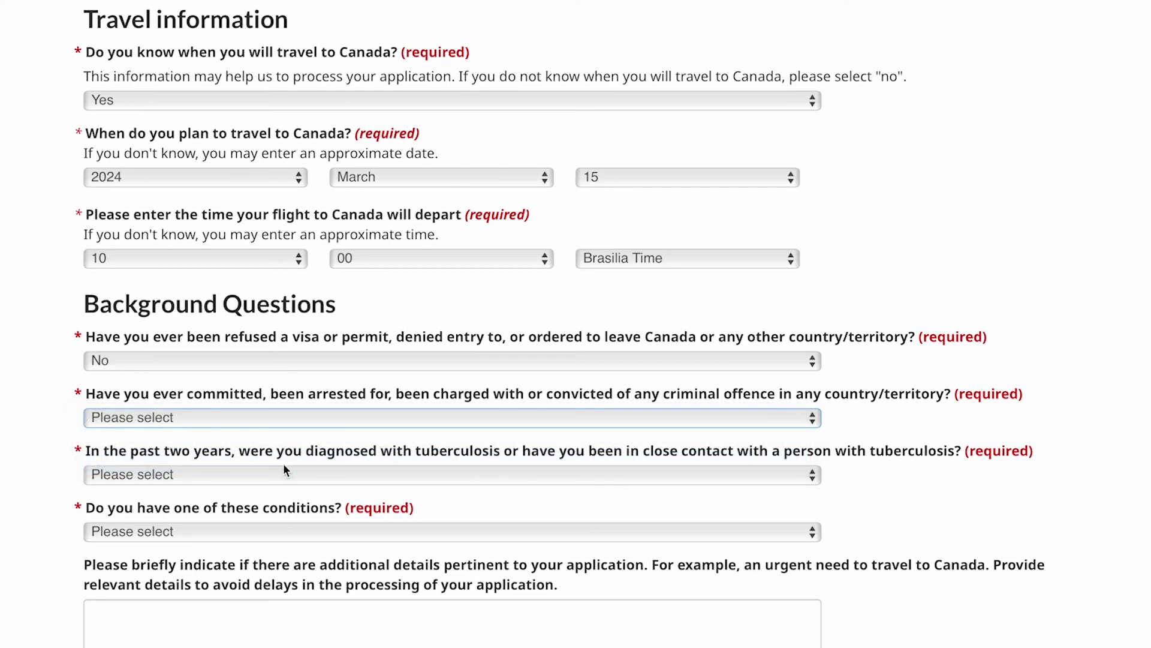
key(n)
scroll(279, 462, down, 3)
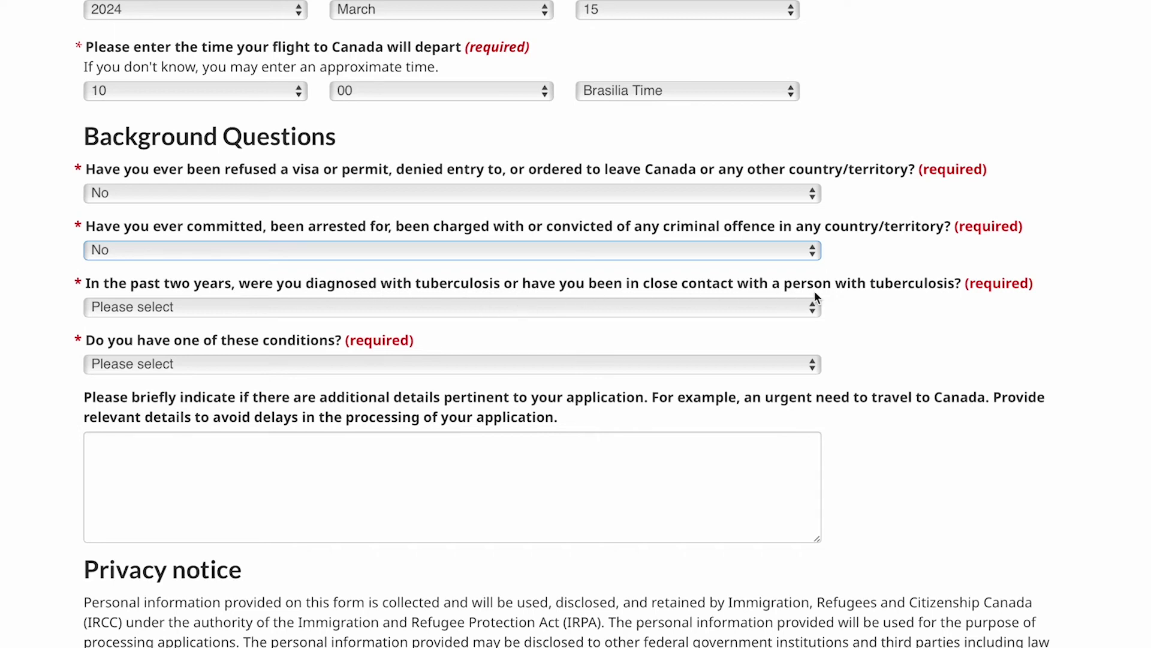
Answer No to tuberculosis and choose None of the above for medical conditions.
click(776, 312)
click(128, 350)
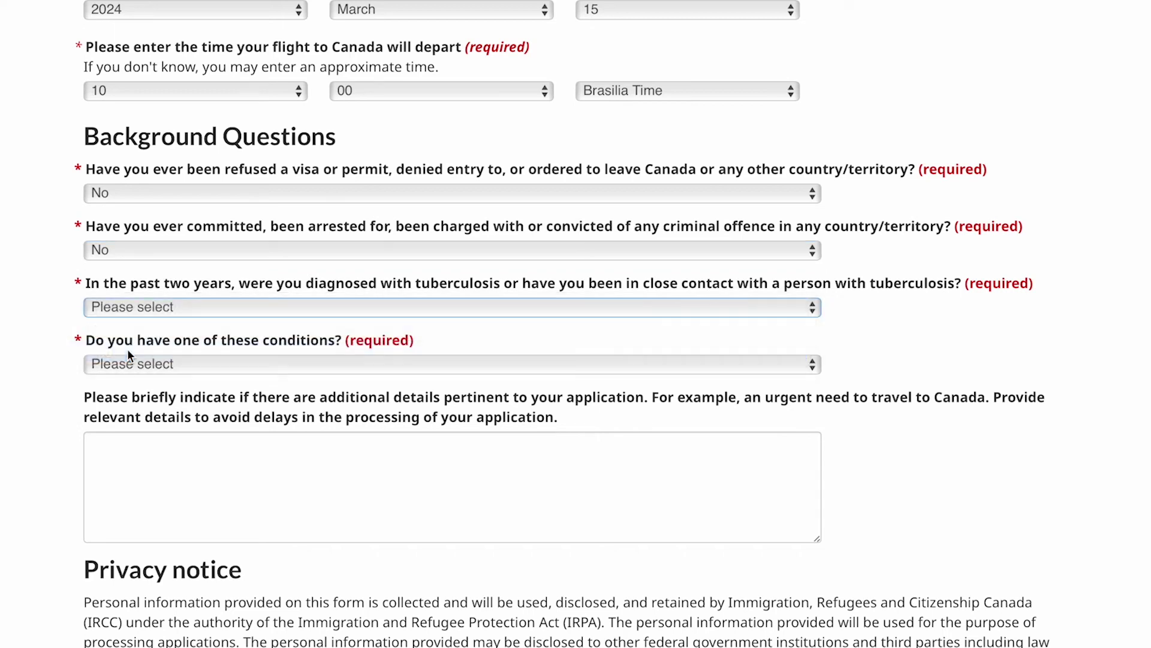
click(264, 364)
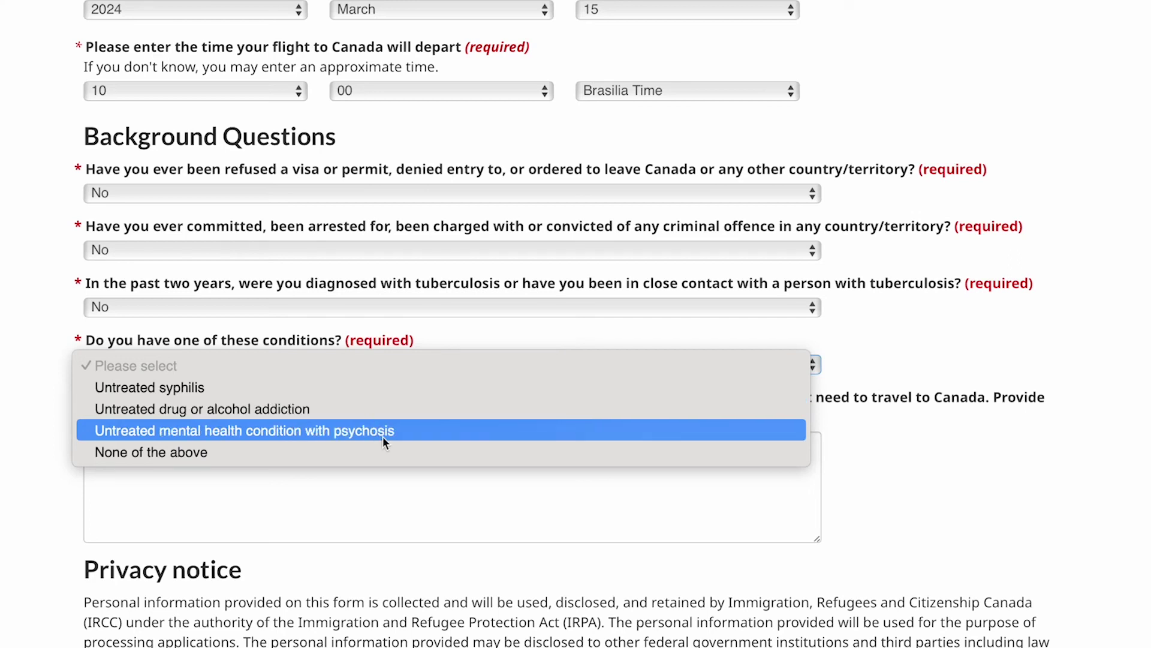
click(183, 453)
scroll(184, 452, down, 2)
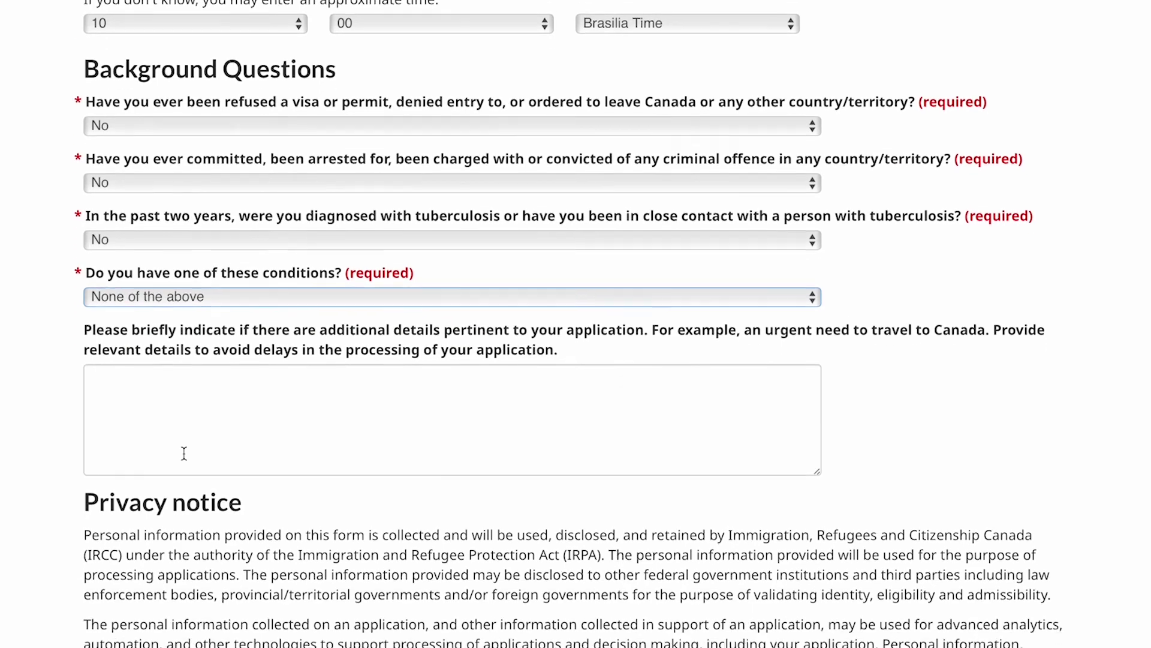
Write 'NO ADDITIONAL DETAILS NEEDED' in the additional details box.
click(126, 383)
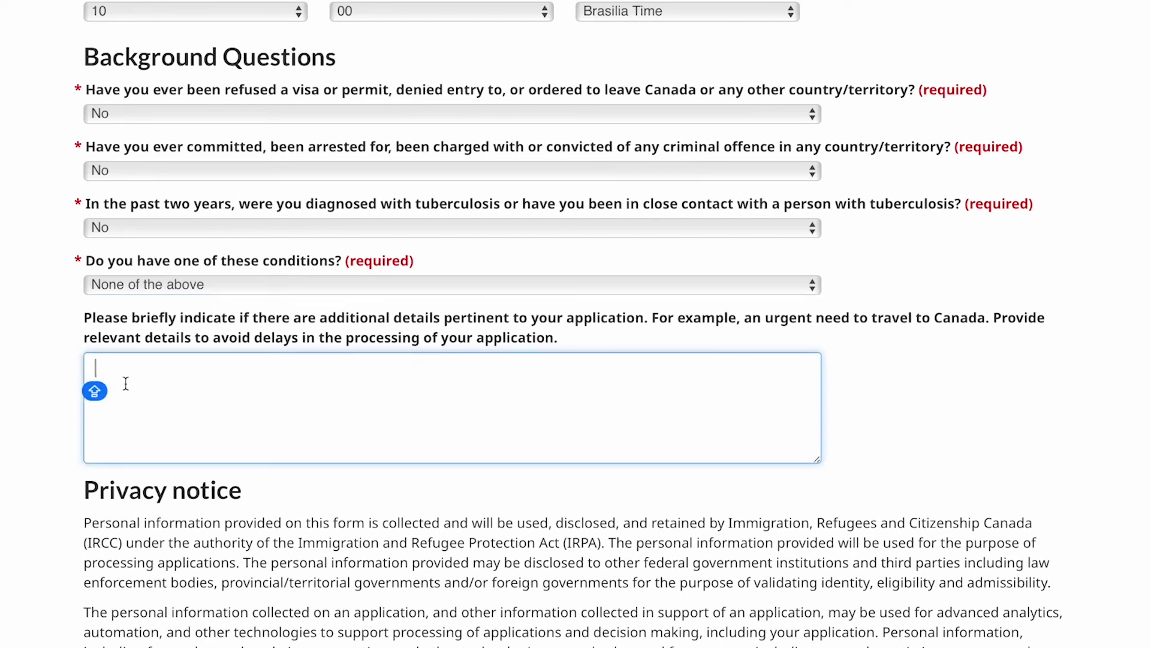
text(NO ADDITIONAL DETAILS NEDDED)
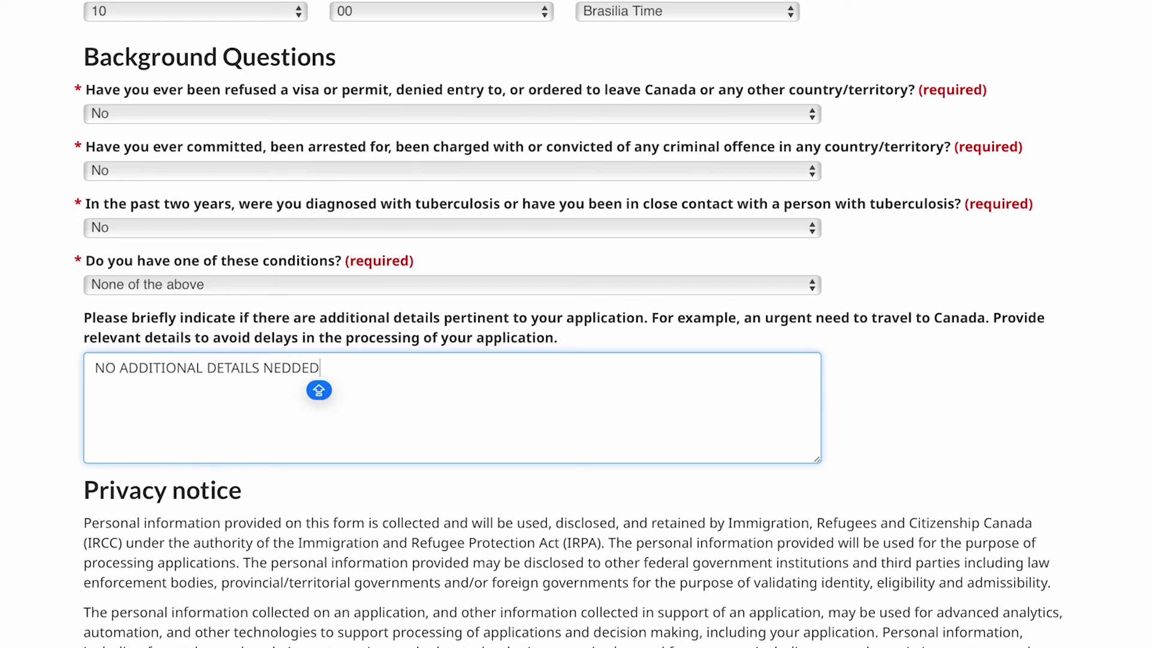
key(BackSpace)
key(BackSpace)
key(BackSpace)
key(BackSpace)
text(EDED)
scroll(387, 422, down, 1)
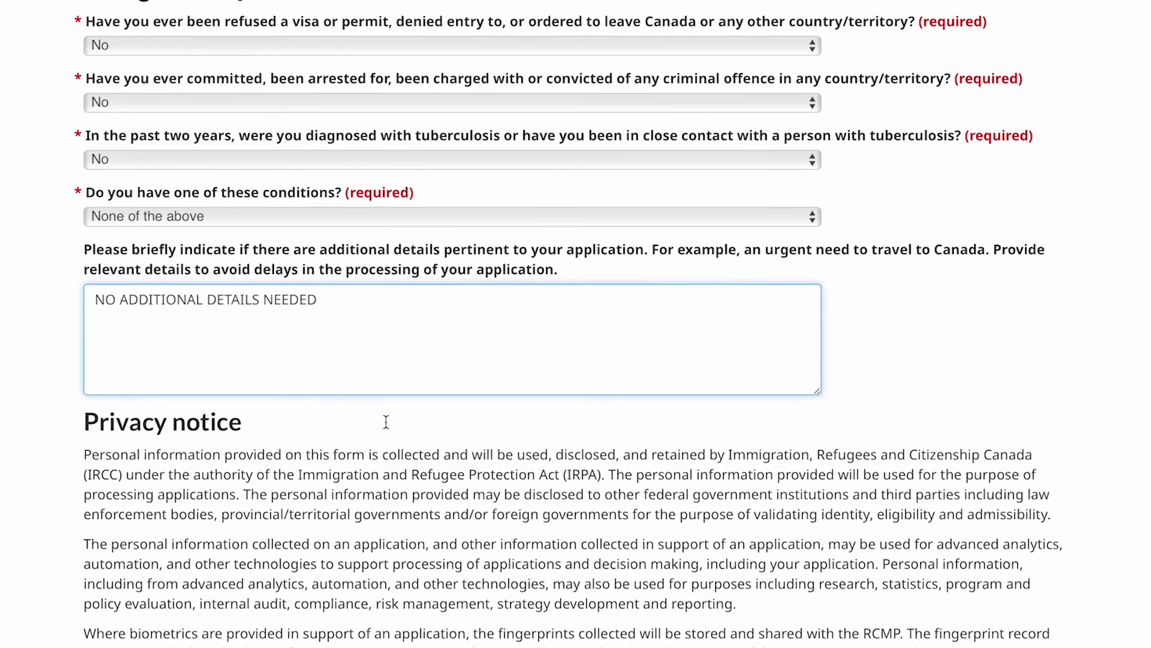
scroll(386, 421, down, 1)
scroll(386, 422, down, 3)
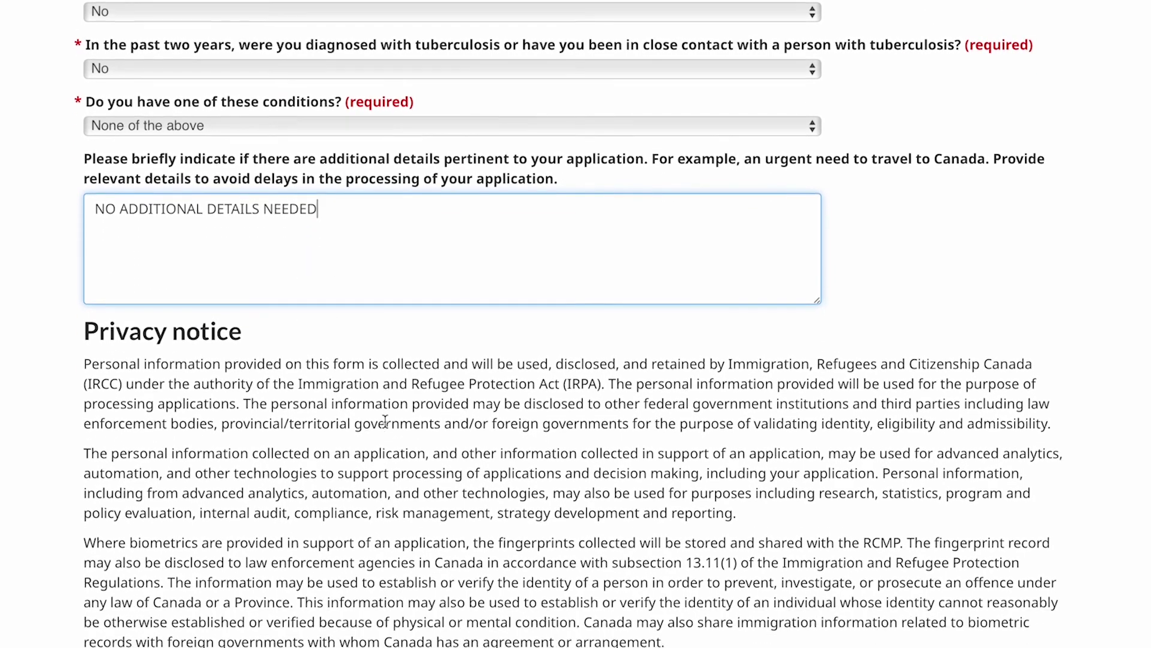
scroll(278, 401, down, 1)
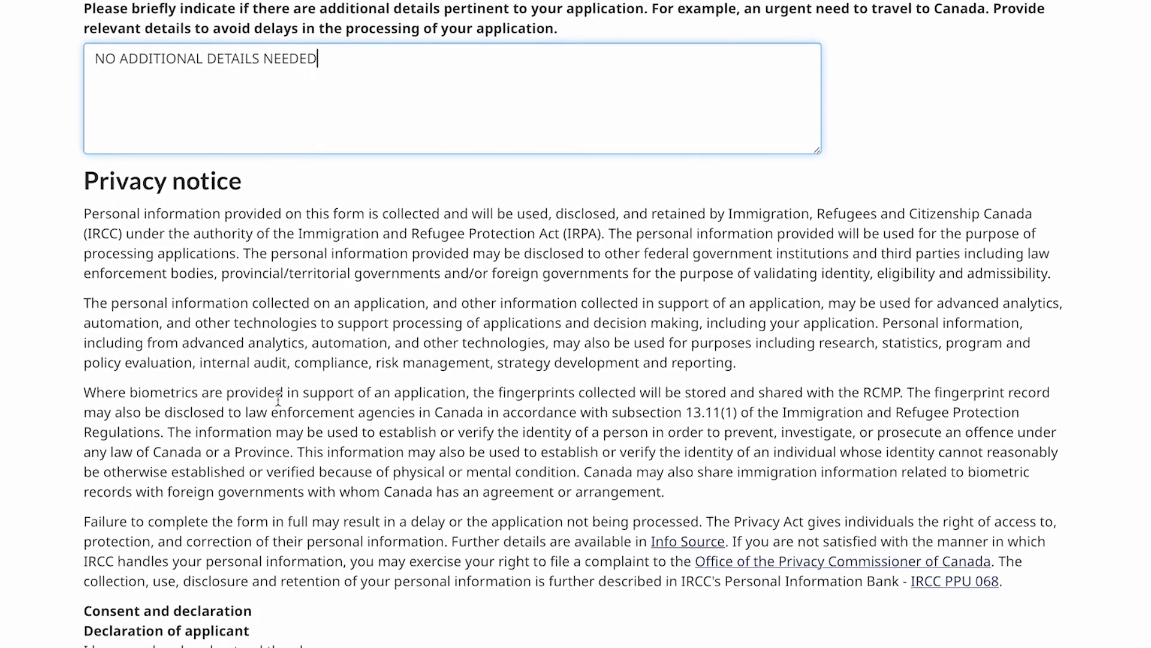
scroll(278, 399, down, 4)
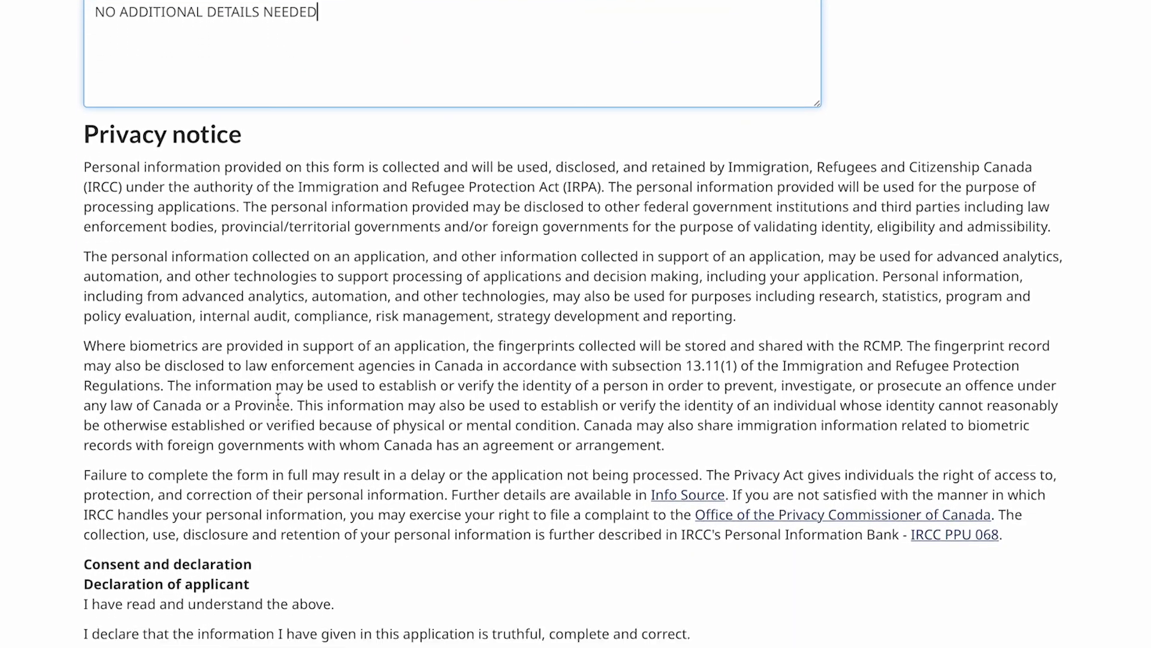
scroll(278, 398, down, 3)
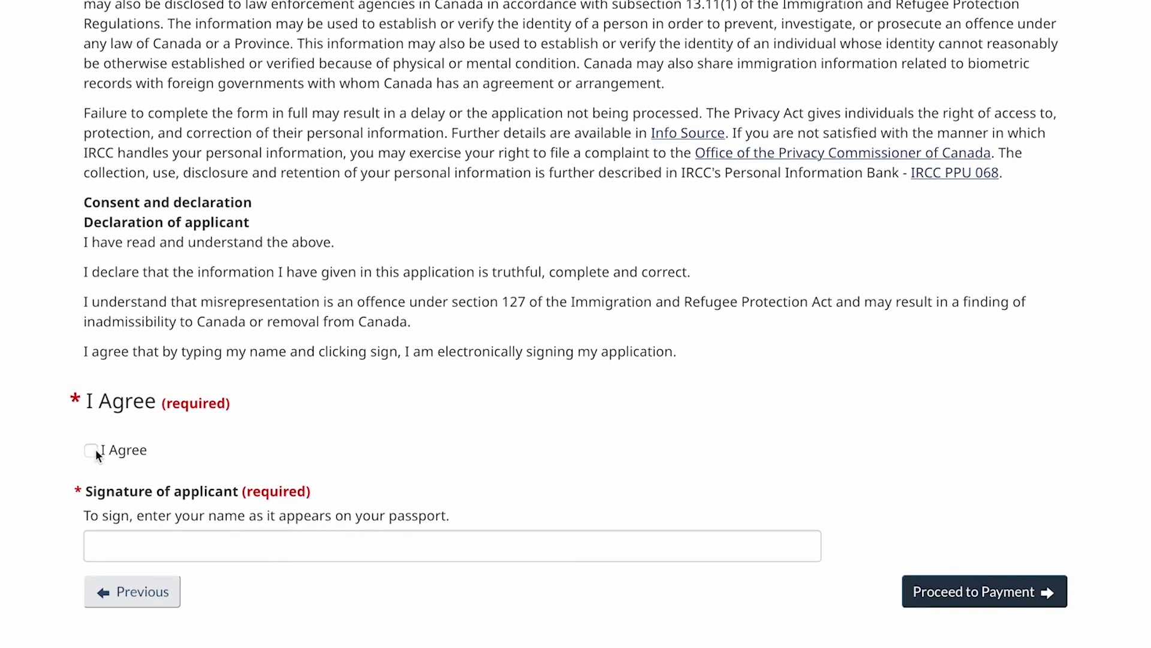
Agree to the declaration, sign with the applicant's name, and proceed to payment.
click(161, 457)
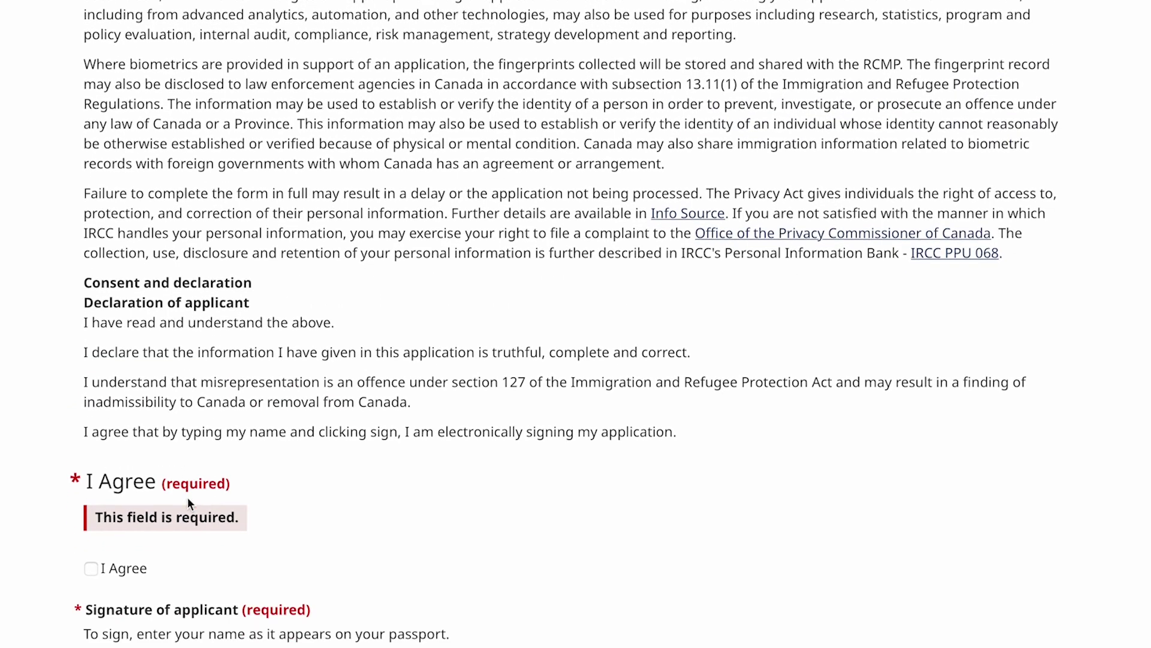
scroll(92, 517, down, 2)
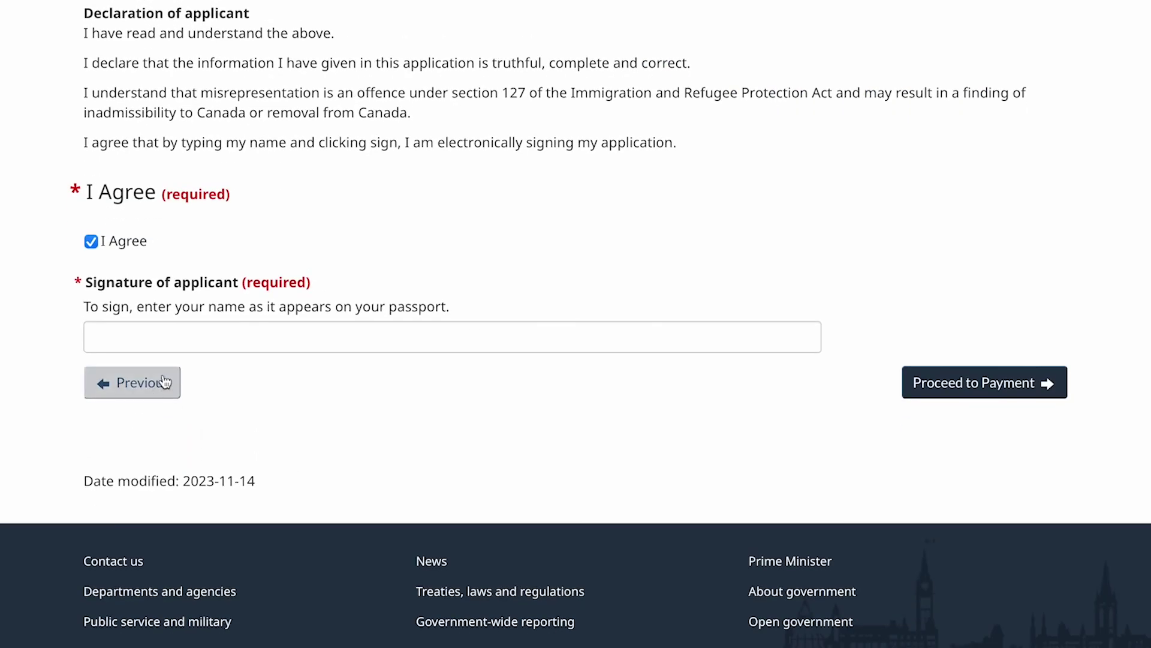
click(167, 333)
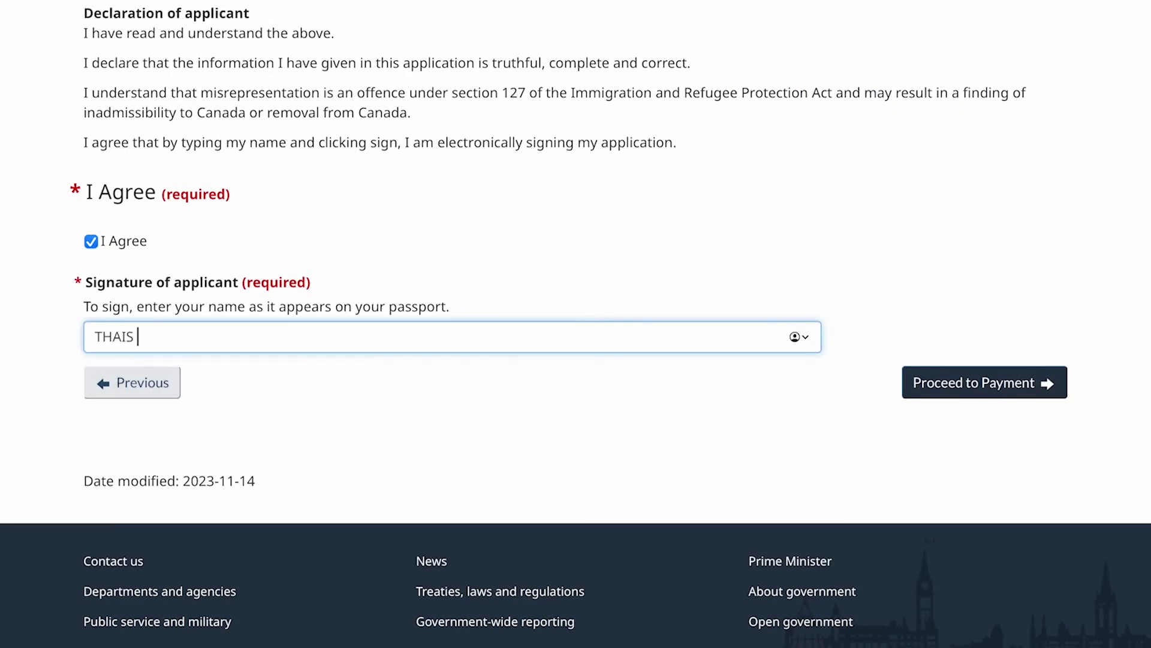
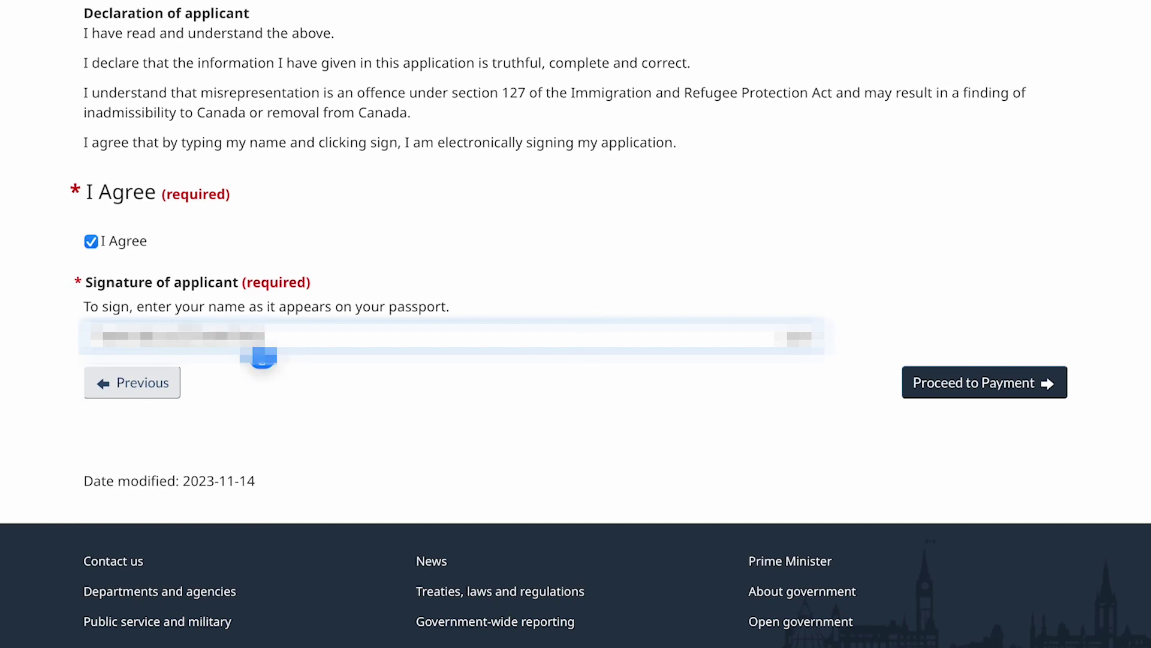
click(949, 389)
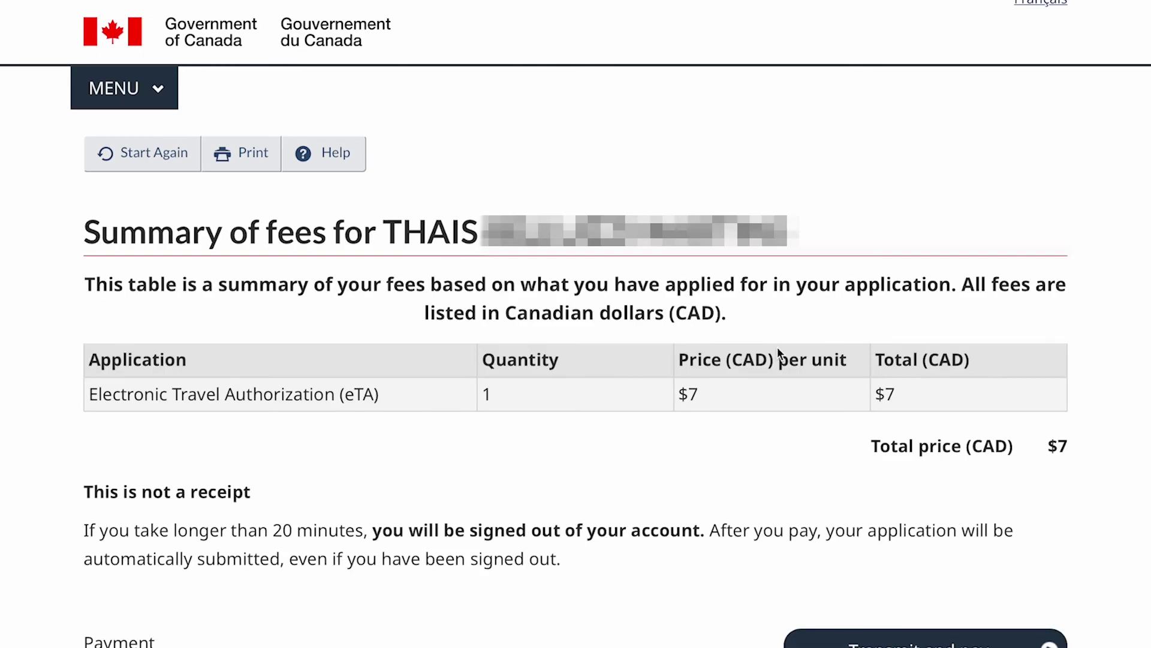
Transmit the application and enter the card details to pay the $7 fee.
scroll(777, 351, down, 1)
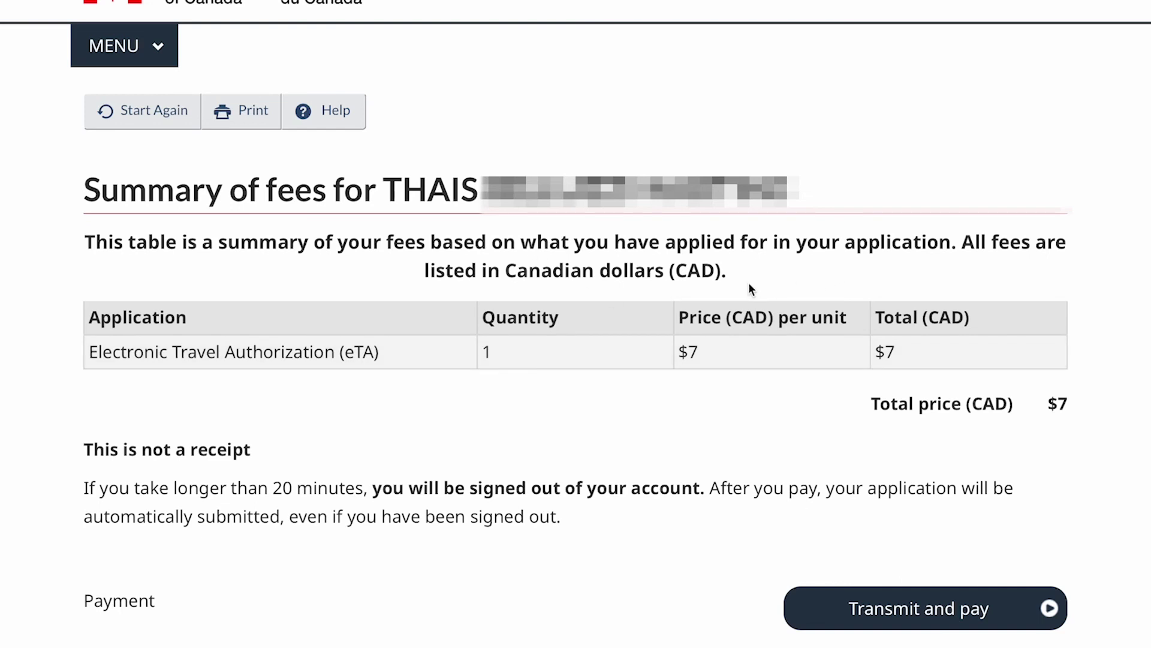
scroll(751, 289, down, 2)
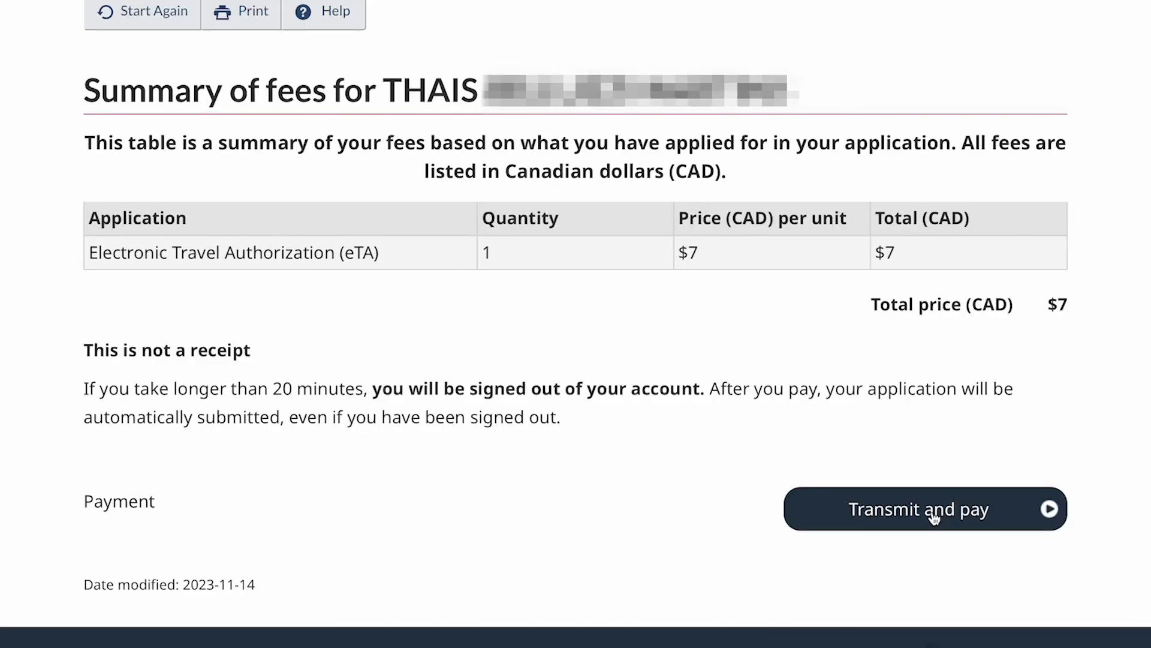
click(934, 517)
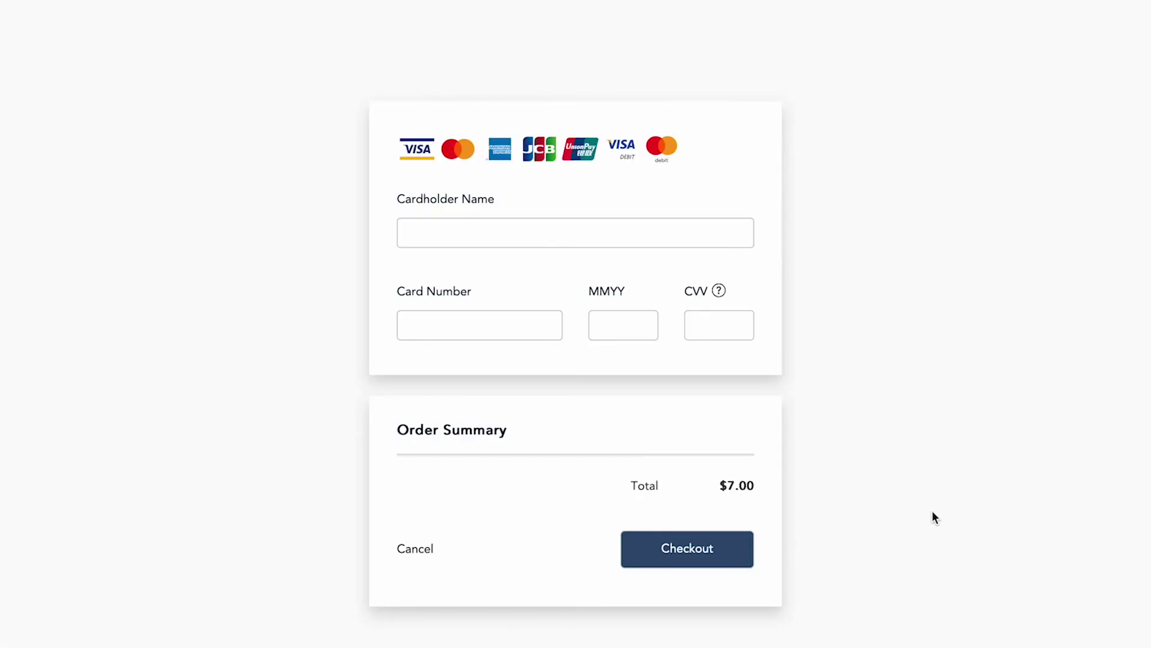
click(502, 233)
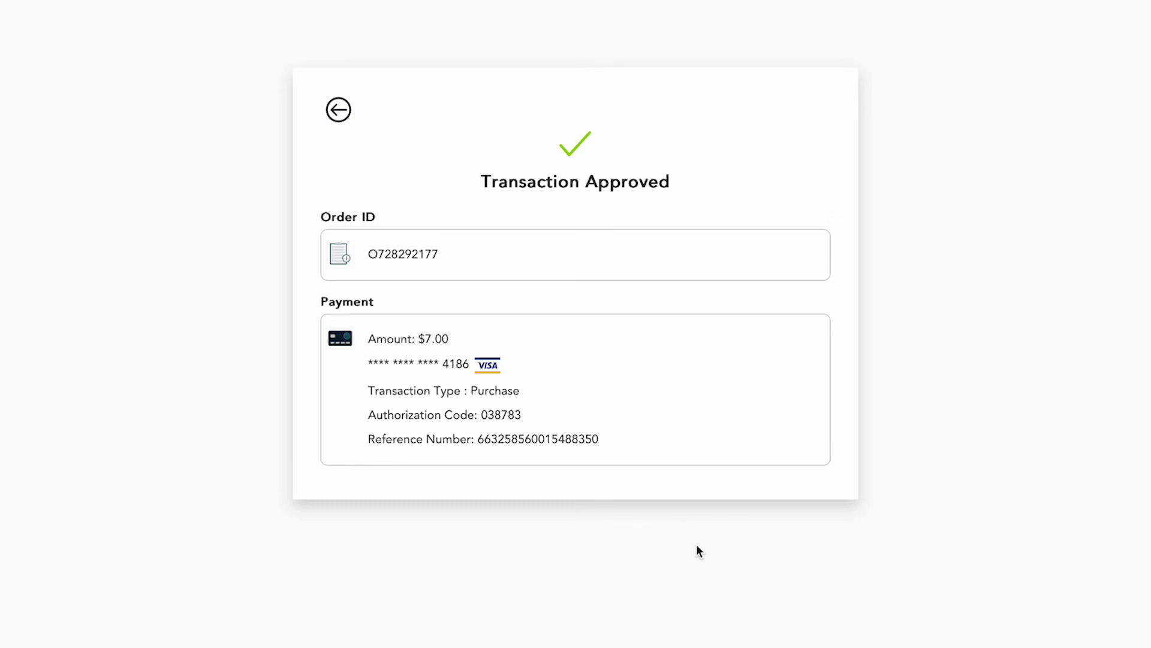
Screenshot the Transaction Approved confirmation and return to the next steps page.
key(super+shift+4)
drag(292, 65, 864, 509)
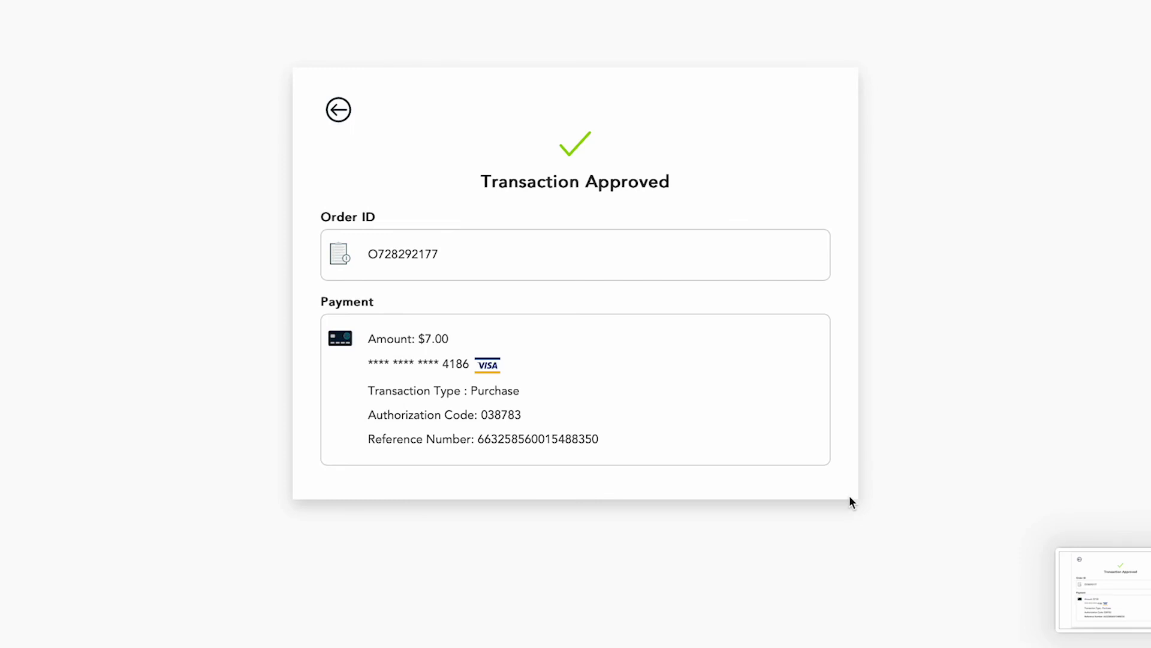
click(339, 111)
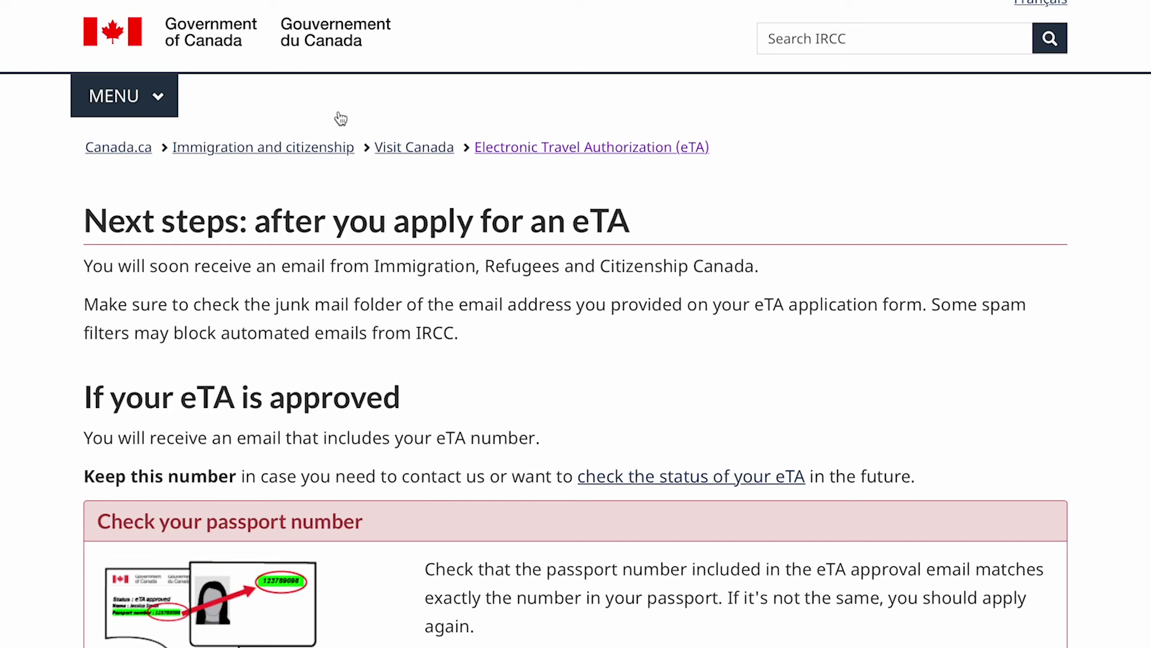
scroll(367, 480, down, 4)
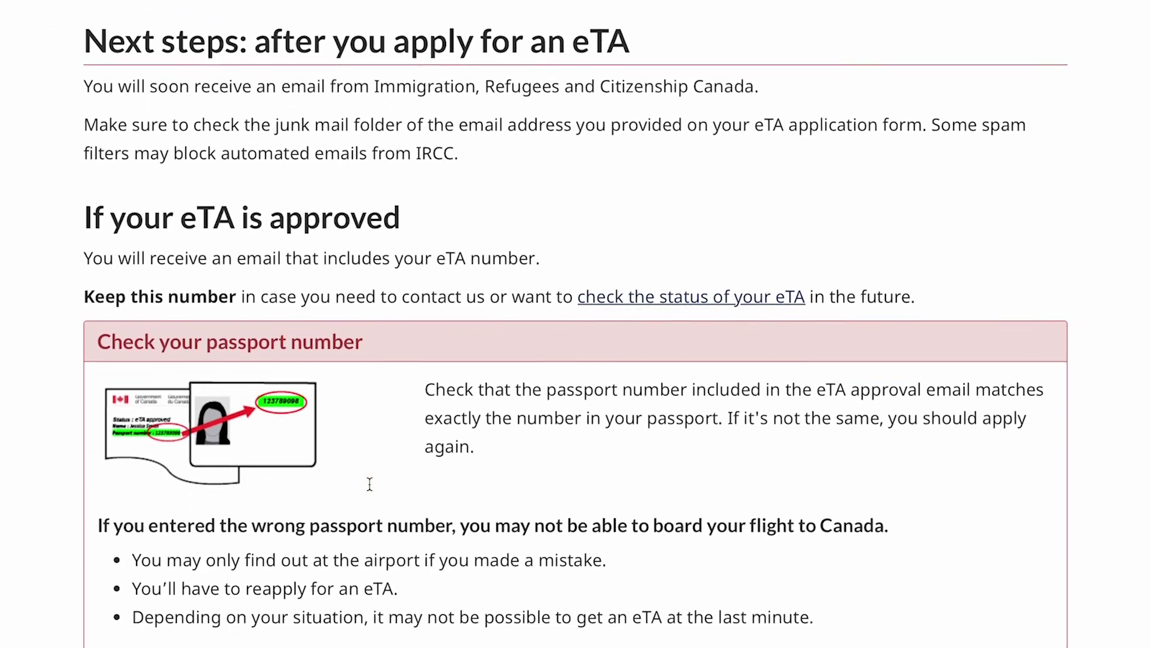
scroll(370, 488, down, 3)
scroll(370, 480, up, 2)
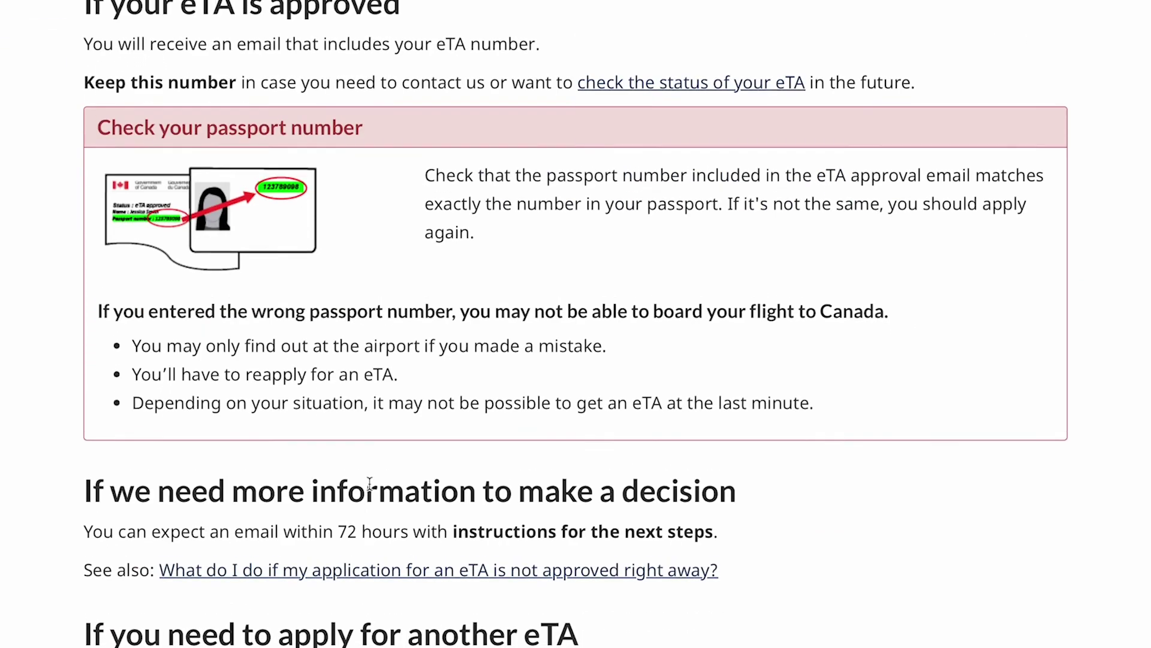
scroll(370, 483, up, 3)
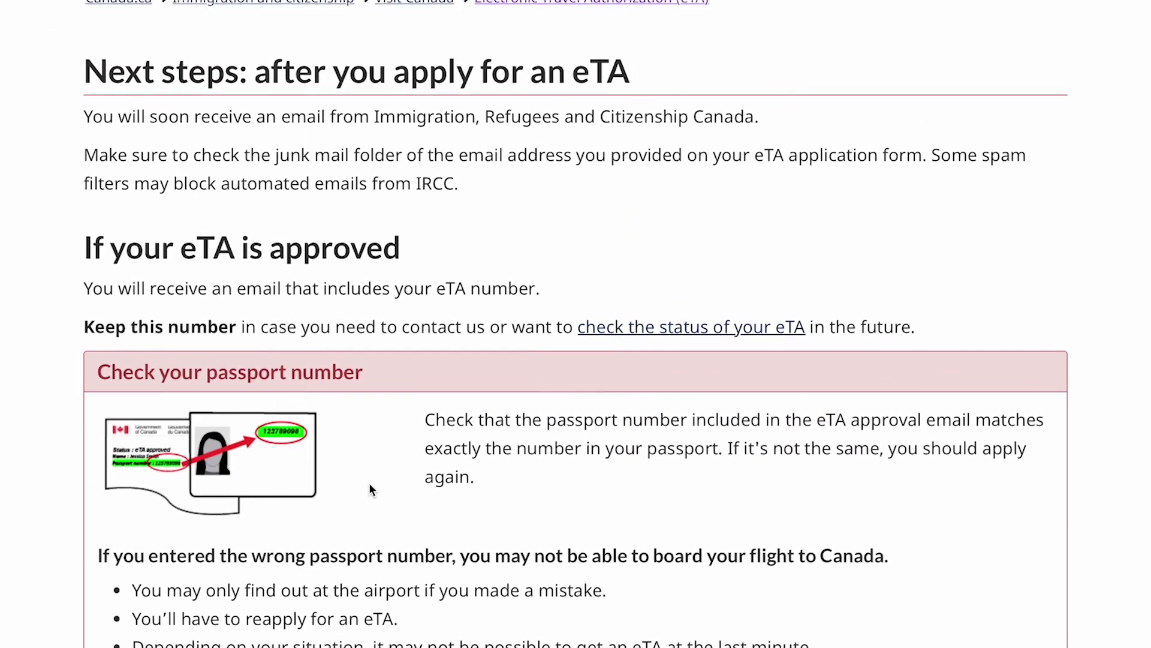
scroll(369, 483, up, 2)
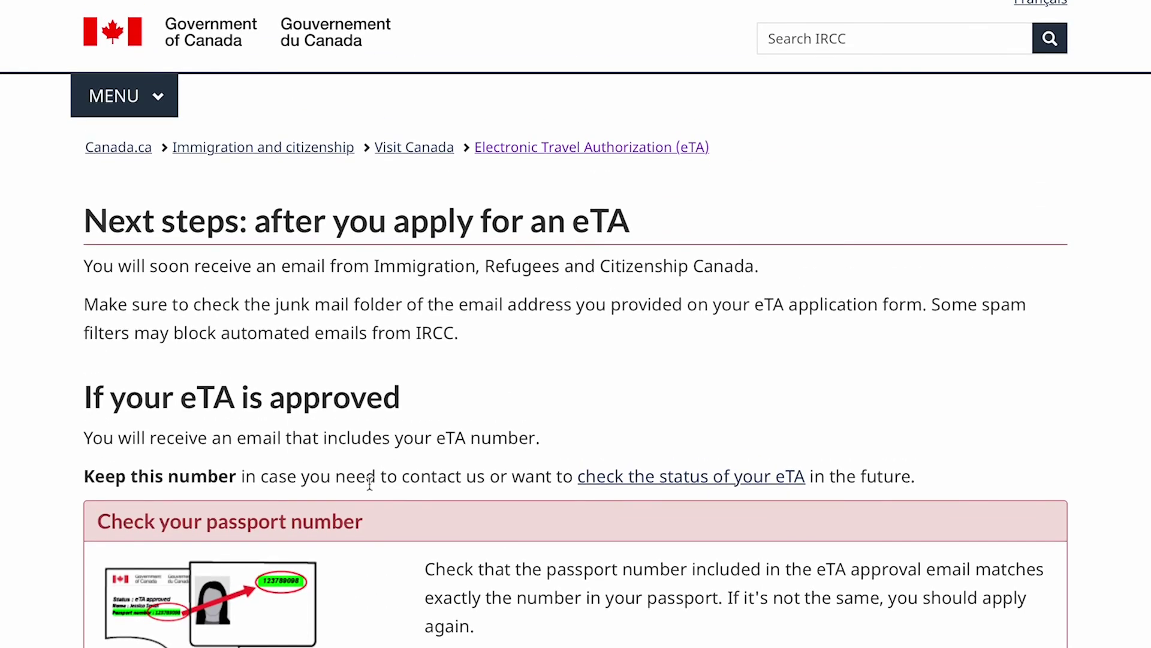
scroll(370, 484, down, 4)
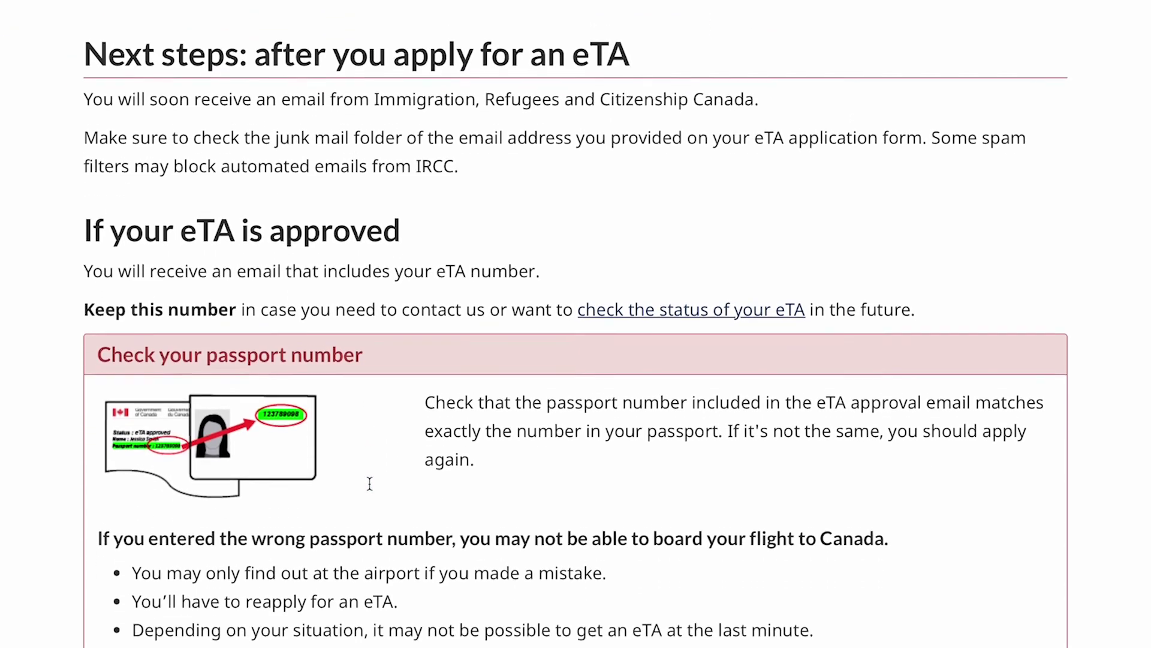